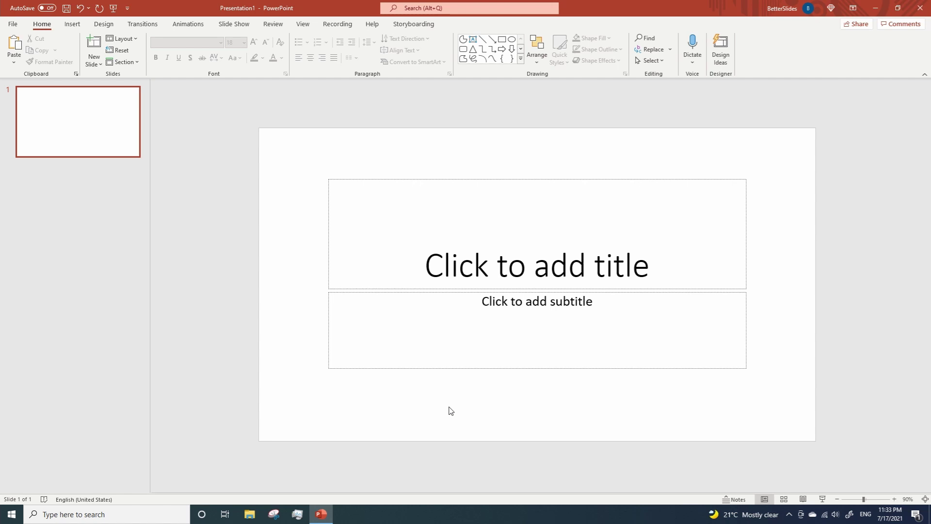
# Delete the empty placeholders and draw a 2.44-inch Pie shape cut to a quarter circle.
pyautogui.moveTo(297, 154); pyautogui.dragTo(785, 426)
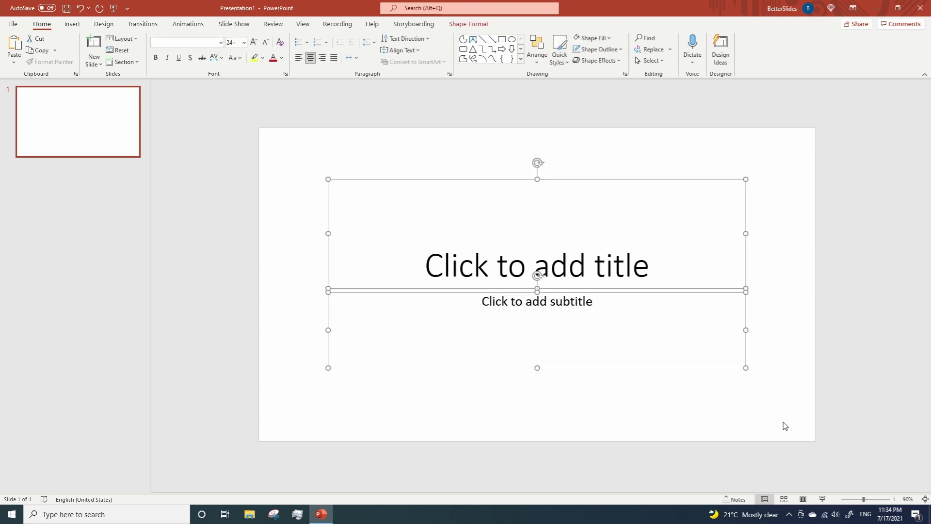
pyautogui.press('Delete')
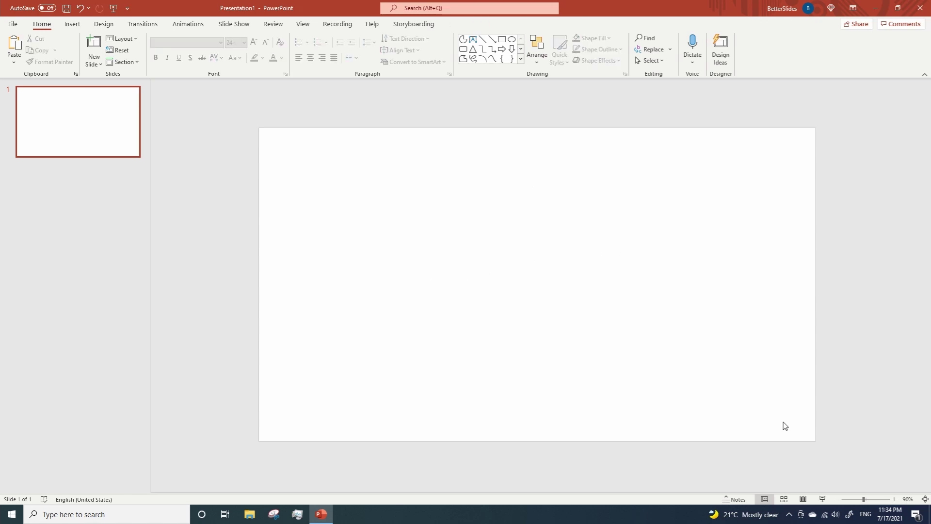
pyautogui.click(463, 39)
pyautogui.click(379, 222)
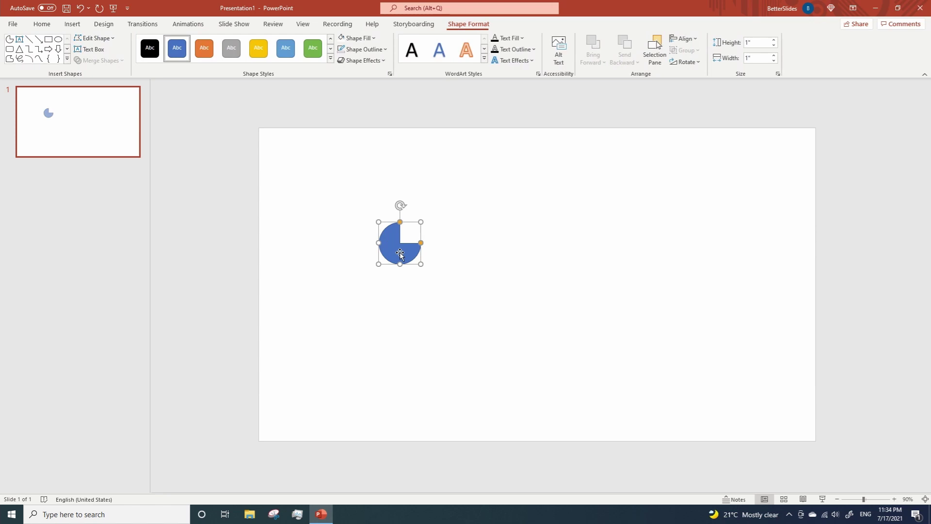
pyautogui.moveTo(421, 264); pyautogui.dragTo(480, 324)
pyautogui.moveTo(481, 273); pyautogui.dragTo(478, 281)
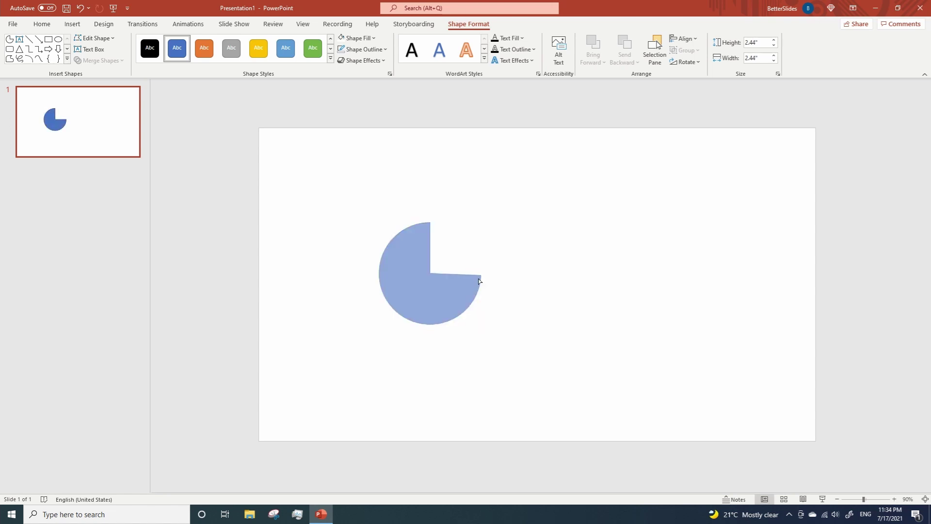
pyautogui.moveTo(414, 310); pyautogui.dragTo(379, 274)
# Duplicate the quarter pie and rotate the copy beside it to form a half circle.
pyautogui.click(422, 316)
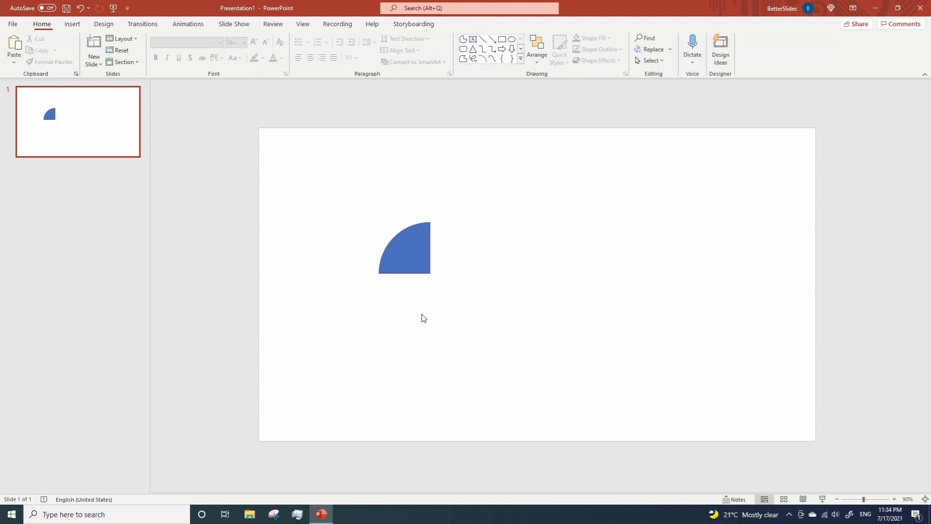
pyautogui.click(415, 257)
pyautogui.hotkey('ctrl', 'c')
pyautogui.hotkey('ctrl', 'v')
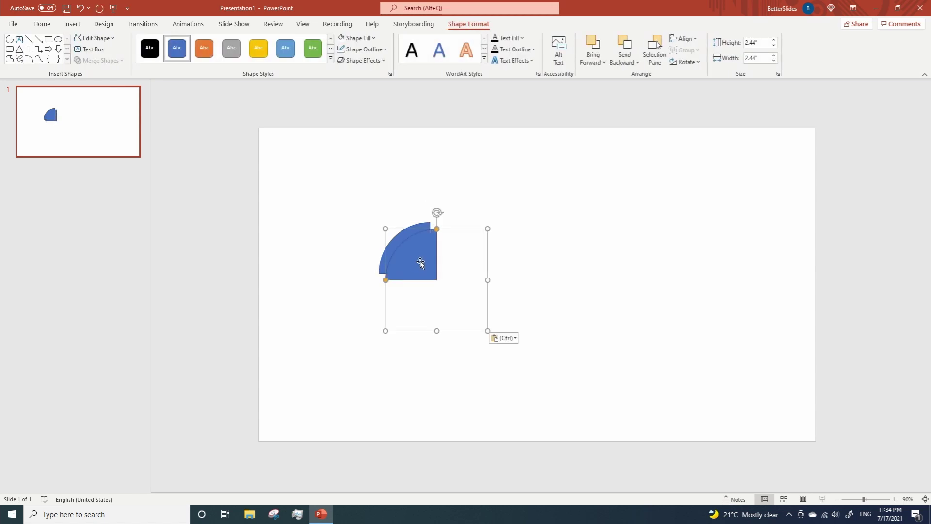
pyautogui.moveTo(421, 262); pyautogui.dragTo(483, 251)
pyautogui.moveTo(497, 203); pyautogui.dragTo(460, 255)
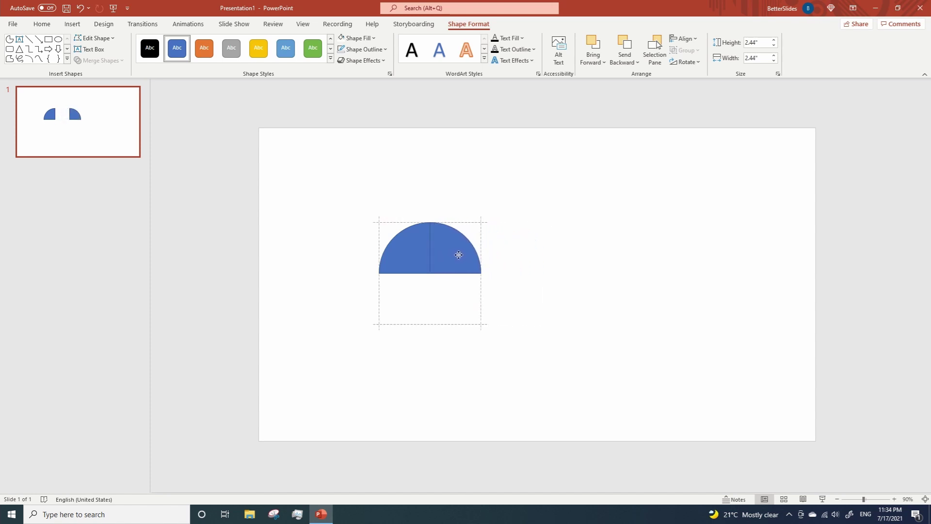
pyautogui.click(529, 260)
# Copy the two-piece half circle and rotate the copy downward to complete the circle.
pyautogui.moveTo(296, 160); pyautogui.dragTo(606, 379)
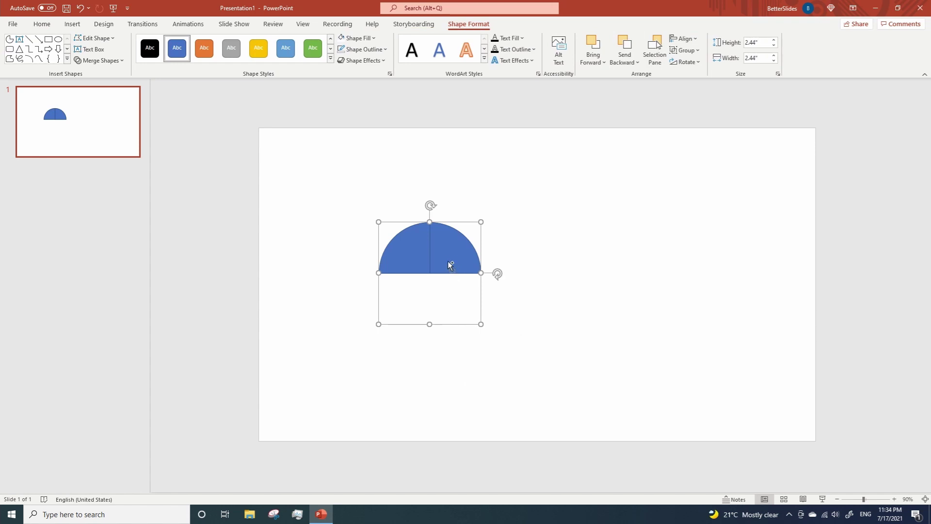
pyautogui.hotkey('ctrl', 'c')
pyautogui.hotkey('ctrl', 'v')
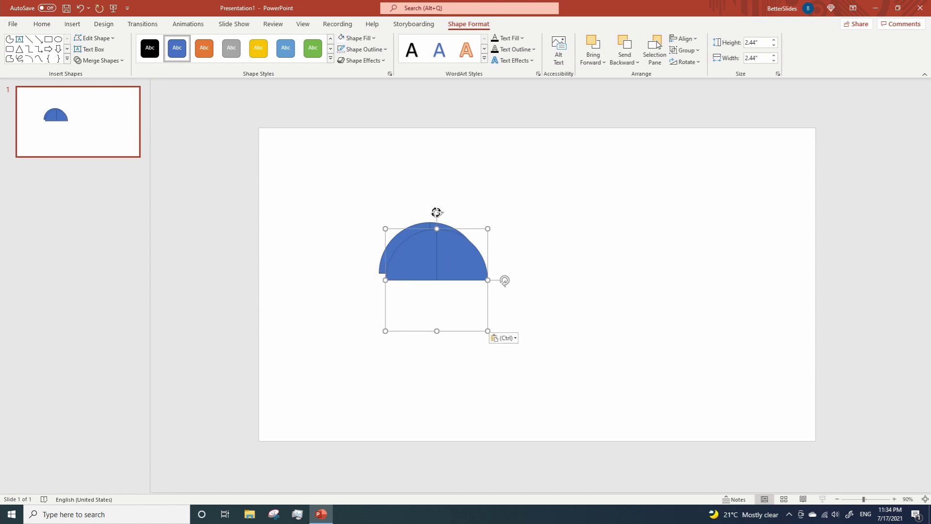
pyautogui.moveTo(434, 213); pyautogui.dragTo(439, 314)
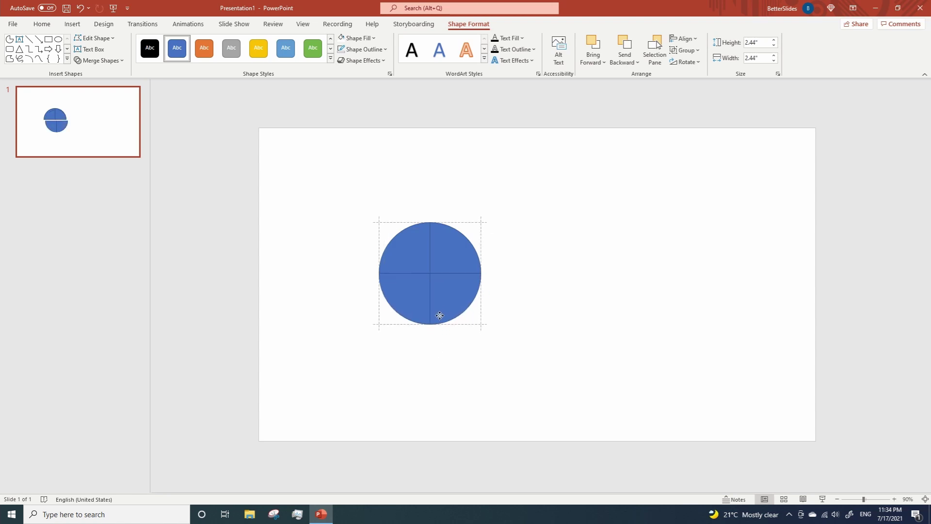
pyautogui.click(546, 318)
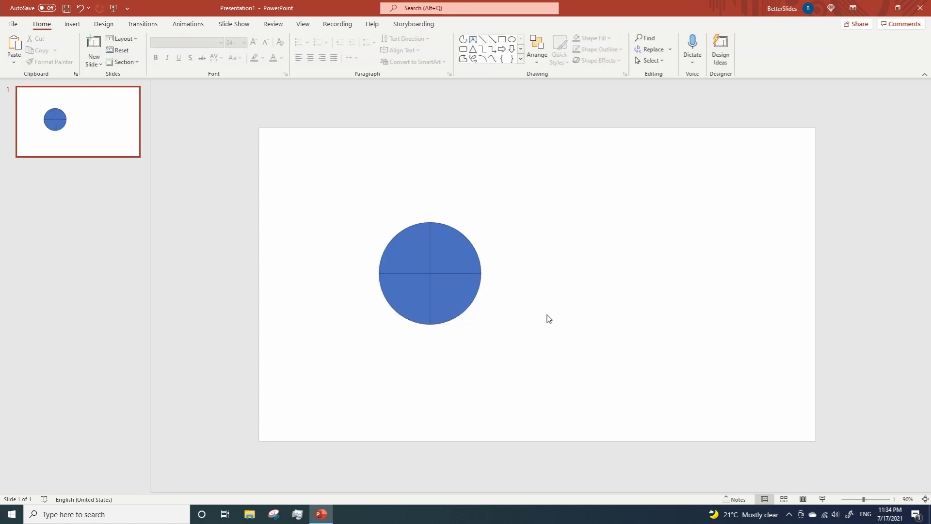
# In Insert > Icons, tick the contact card, alarm clock, atom and bar chart icons.
pyautogui.click(69, 26)
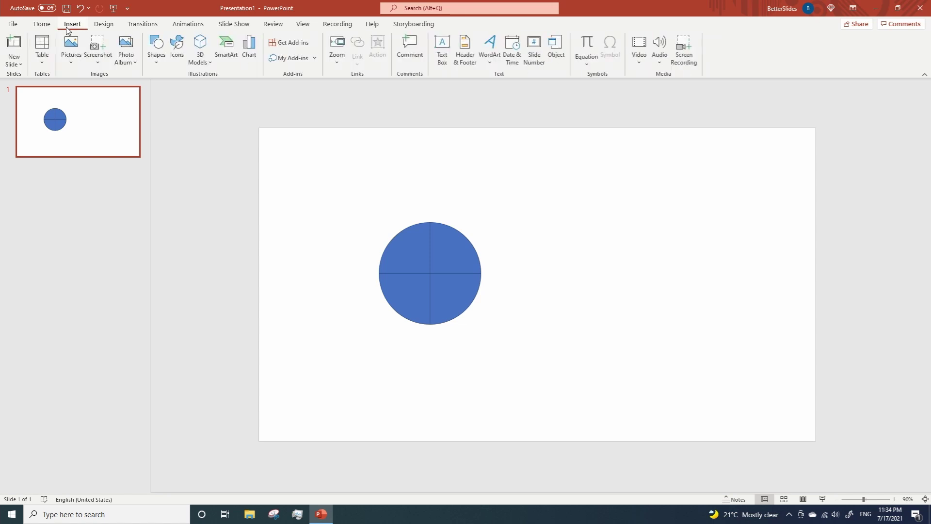
pyautogui.click(184, 46)
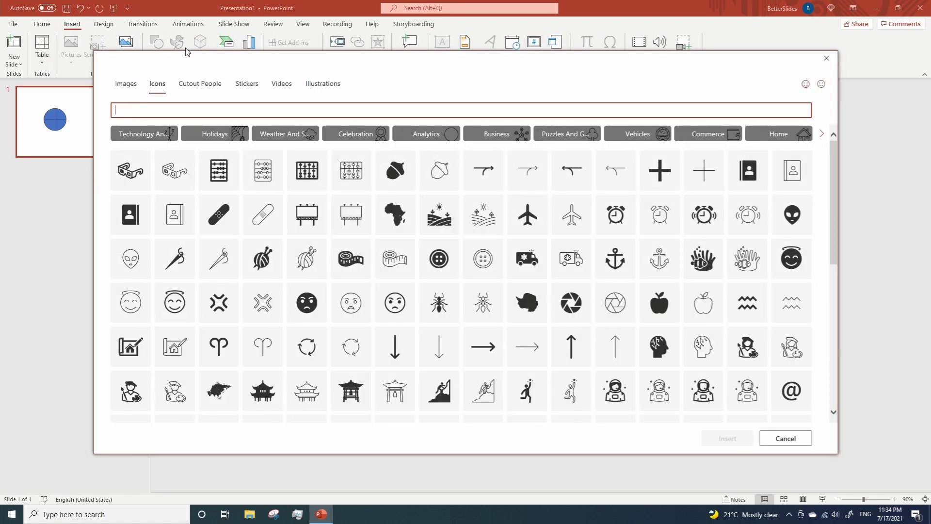
pyautogui.click(144, 200)
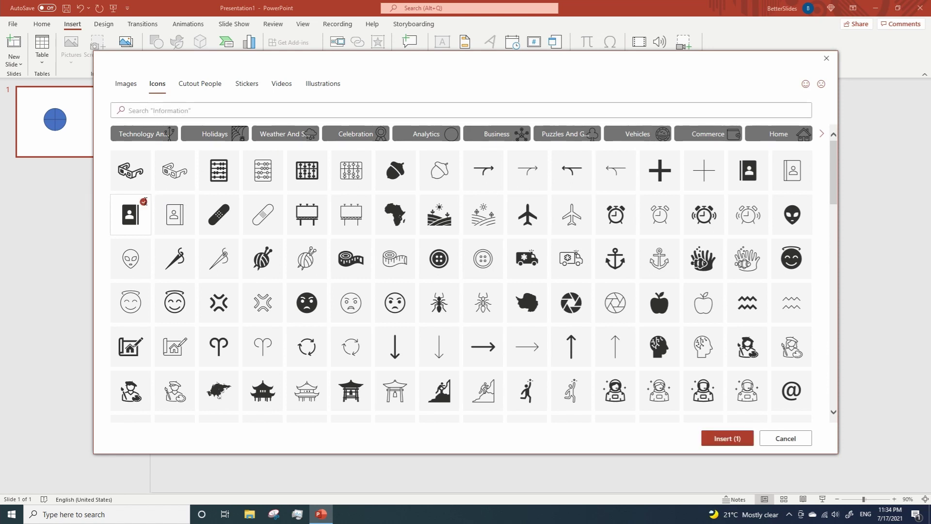
pyautogui.click(629, 202)
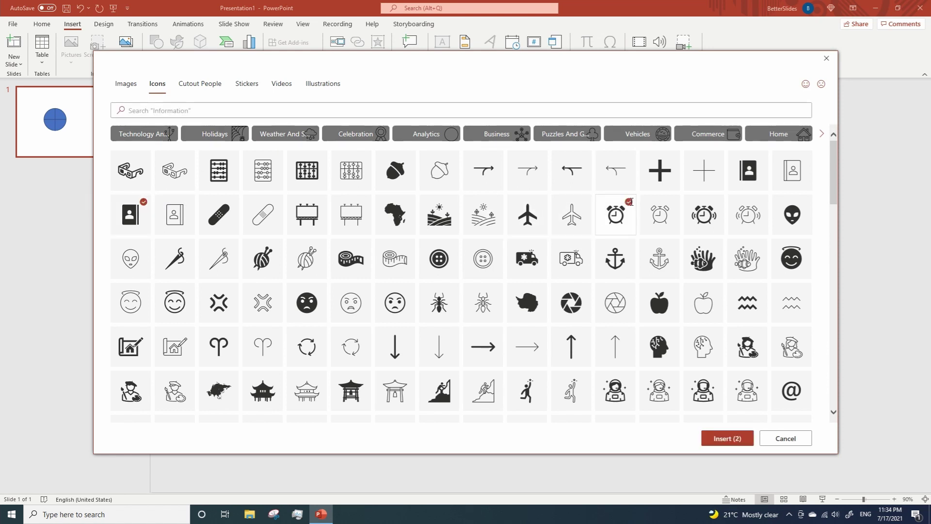
pyautogui.scroll(-3, 418, 298)
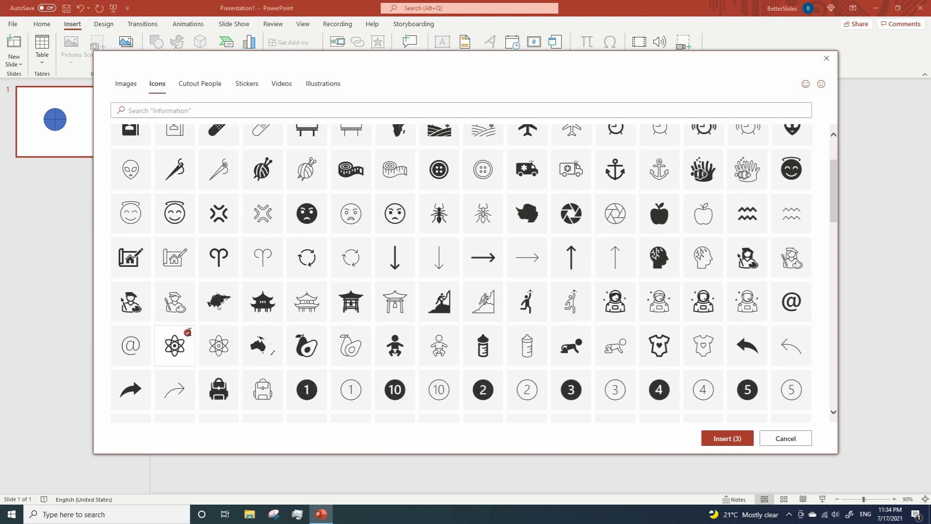
pyautogui.scroll(-2, 507, 320)
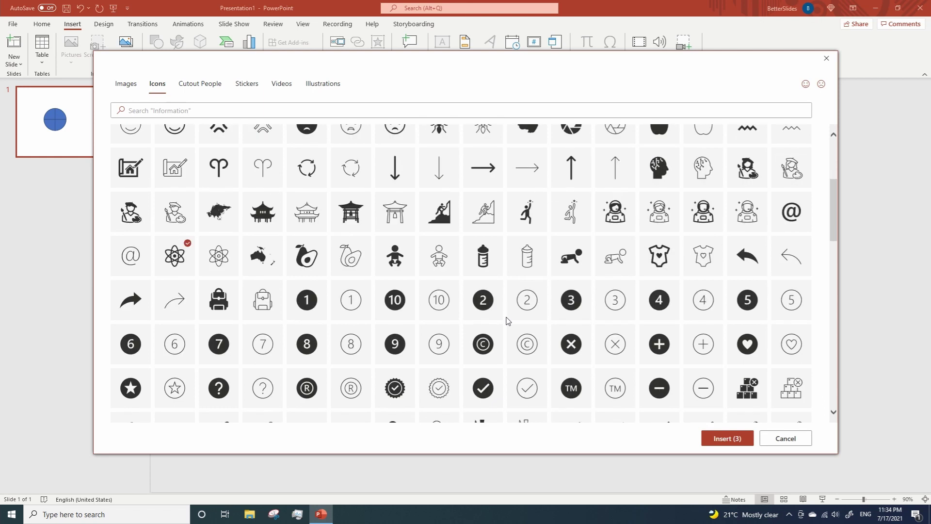
pyautogui.scroll(-1, 507, 320)
pyautogui.scroll(-2, 506, 320)
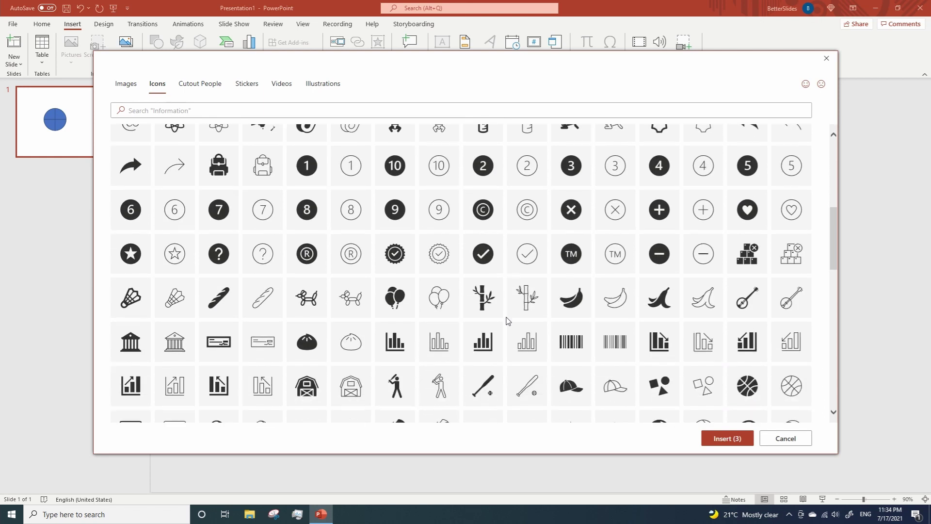
pyautogui.scroll(-1, 507, 320)
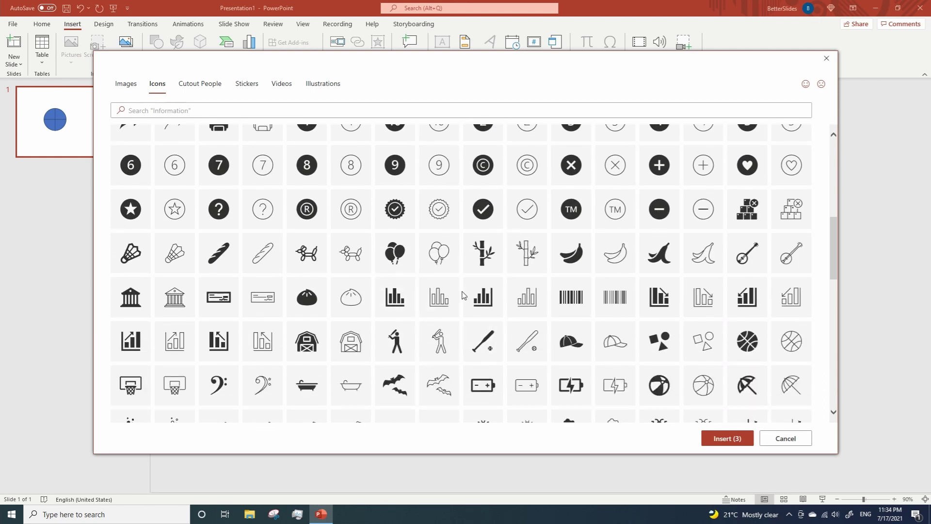
pyautogui.click(491, 286)
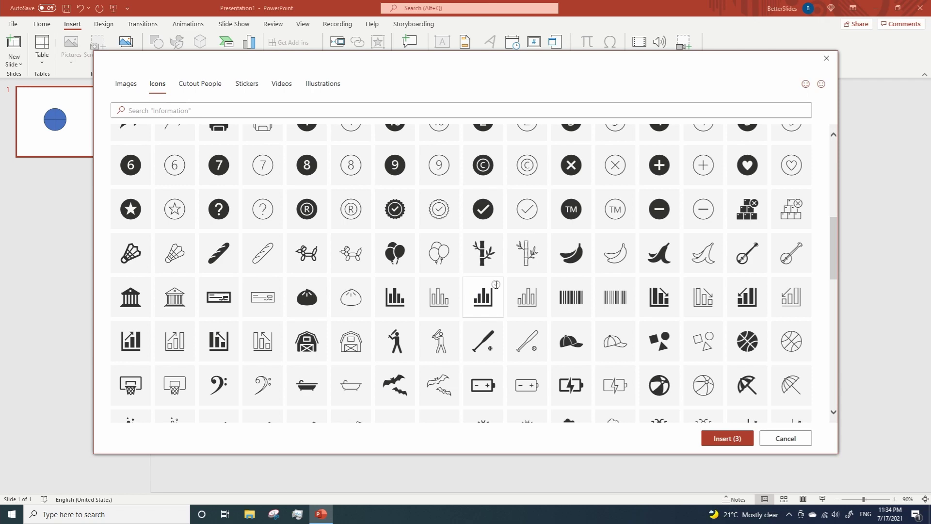
# Insert the four chosen icons and spread them apart beside the circle.
pyautogui.click(735, 441)
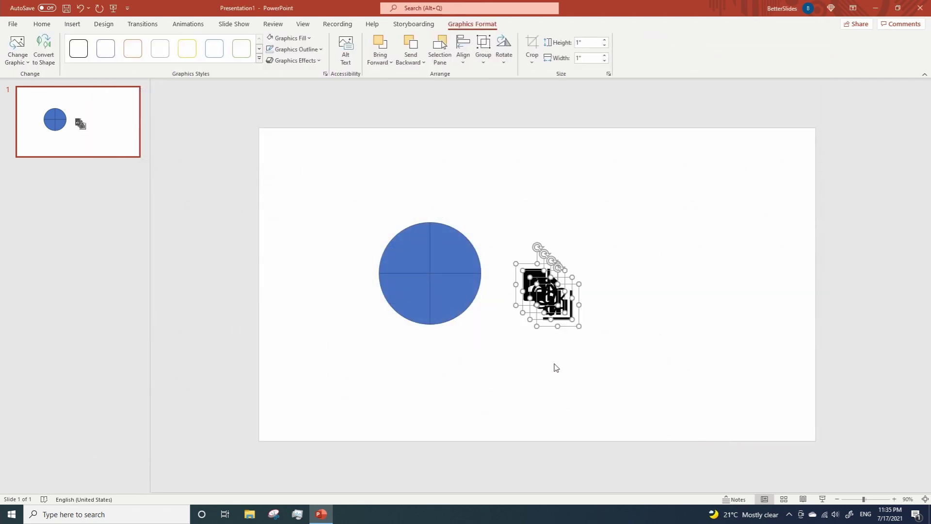
pyautogui.moveTo(558, 304); pyautogui.dragTo(551, 240)
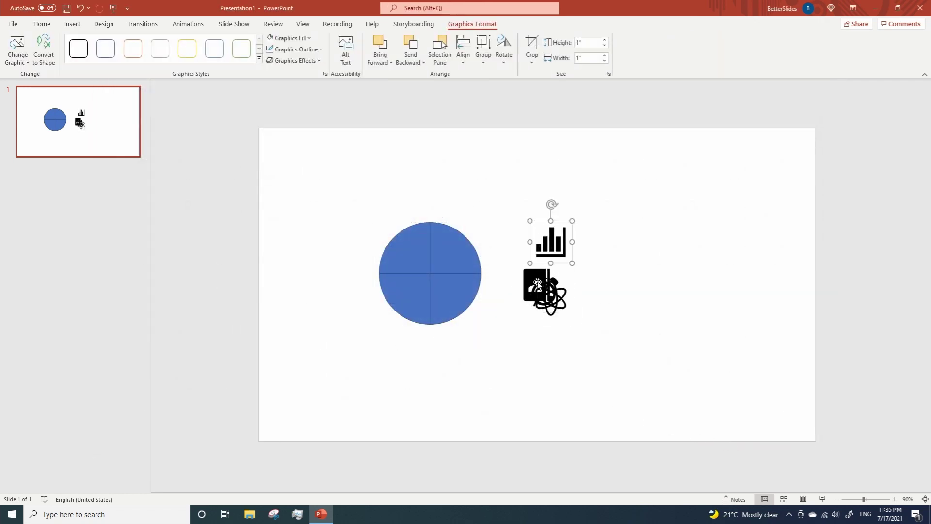
pyautogui.moveTo(526, 290); pyautogui.dragTo(615, 288)
pyautogui.moveTo(546, 286); pyautogui.dragTo(513, 349)
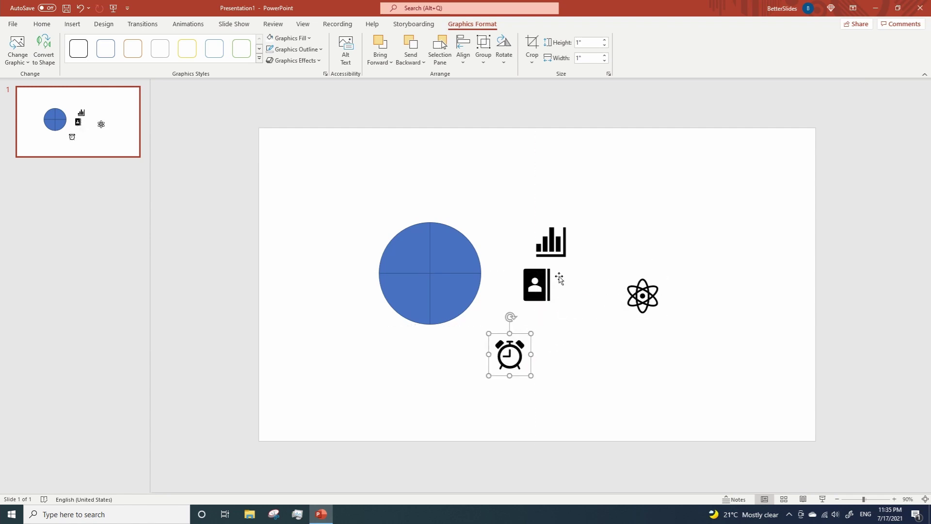
# Set the bar chart and contact card icons to 0.5-inch height.
pyautogui.click(565, 247)
pyautogui.click(579, 42)
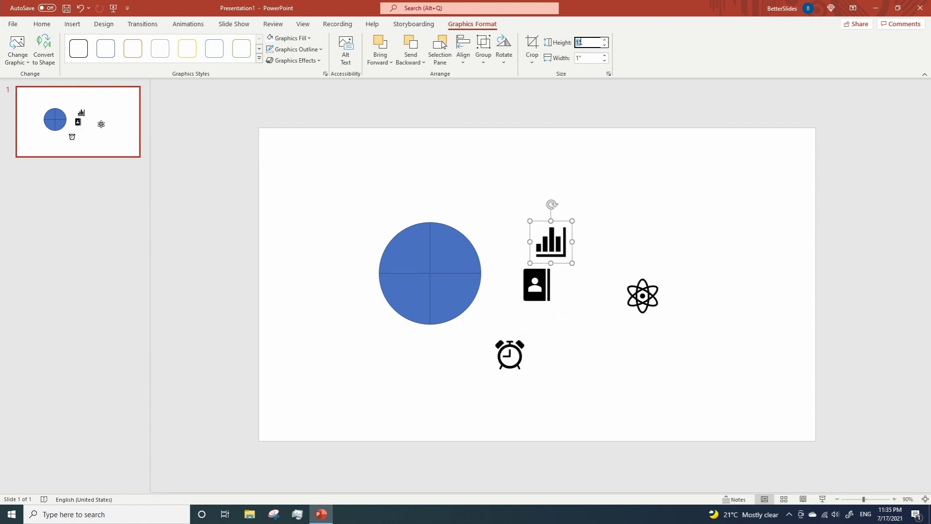
pyautogui.write('0.5')
pyautogui.press('Return')
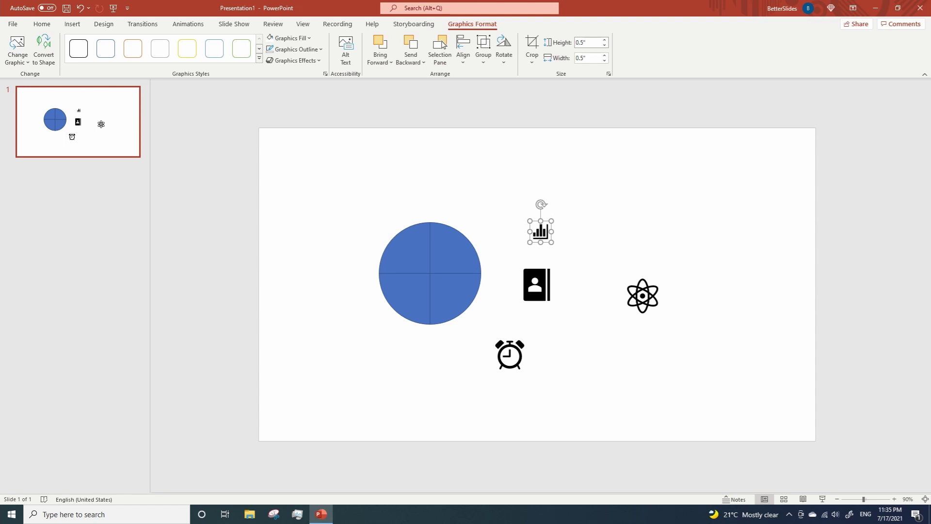
pyautogui.click(580, 42)
pyautogui.click(537, 285)
pyautogui.click(585, 42)
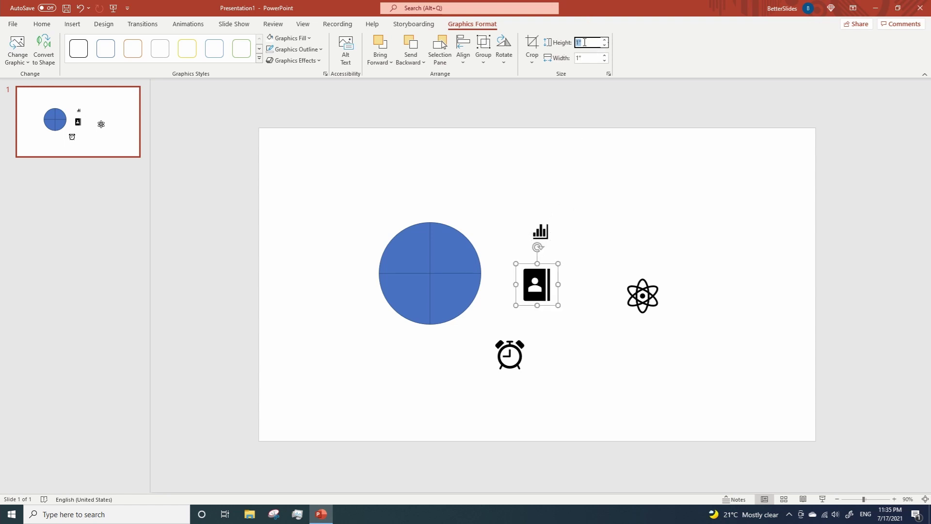
pyautogui.write('0.5')
# Shrink the alarm clock and atom icons to 0.5-inch height as well.
pyautogui.click(507, 363)
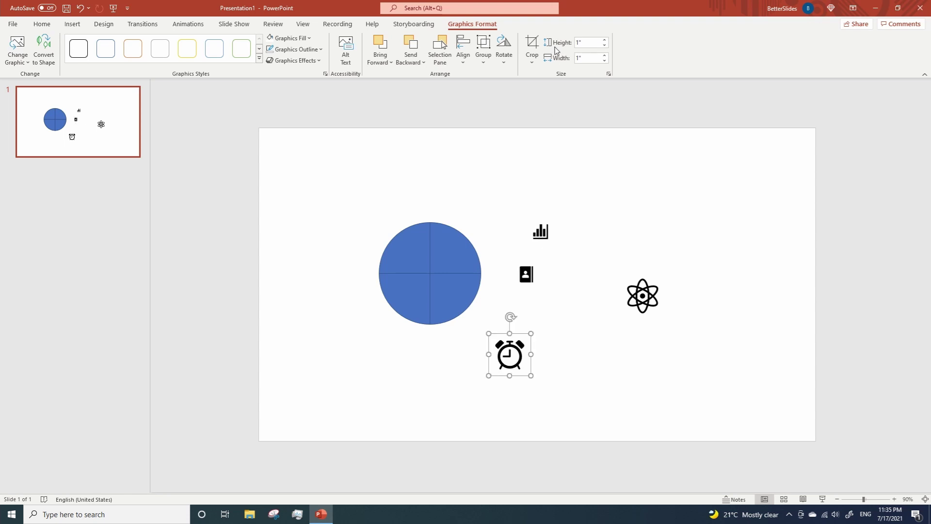
pyautogui.click(588, 43)
pyautogui.write('0.5')
pyautogui.click(643, 297)
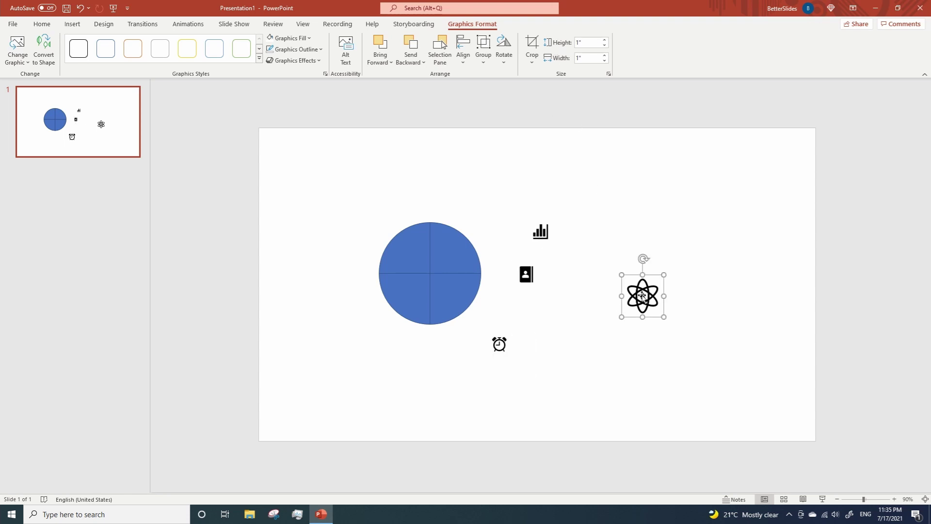
pyautogui.click(582, 42)
pyautogui.write('0.5')
pyautogui.click(582, 201)
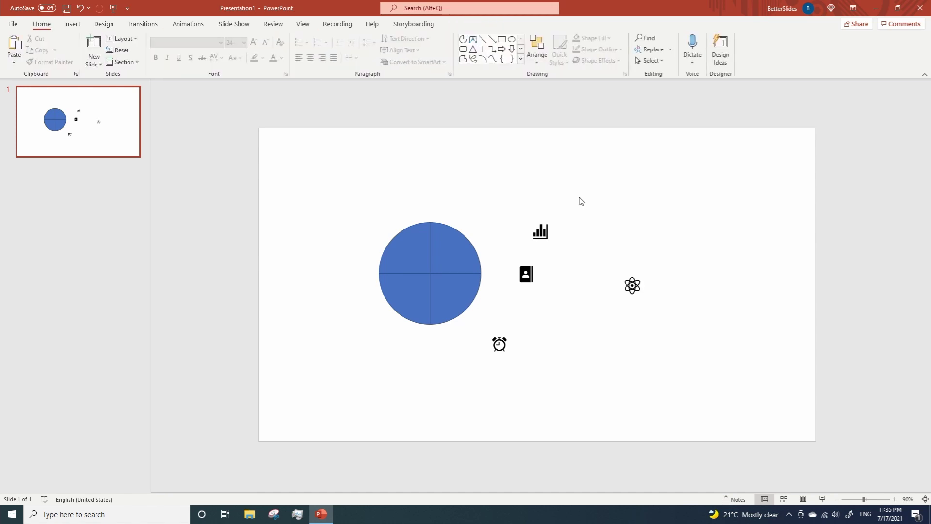
# Place contact card upper-right, bar chart upper-left, alarm clock lower-left, atom lower-right in the circle.
pyautogui.click(525, 277)
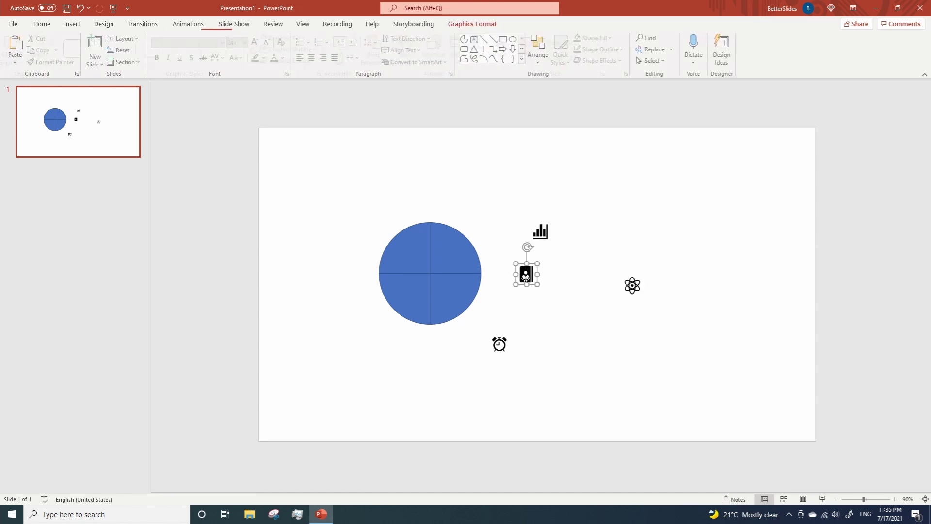
pyautogui.moveTo(525, 278); pyautogui.dragTo(452, 256)
pyautogui.moveTo(543, 236); pyautogui.dragTo(413, 253)
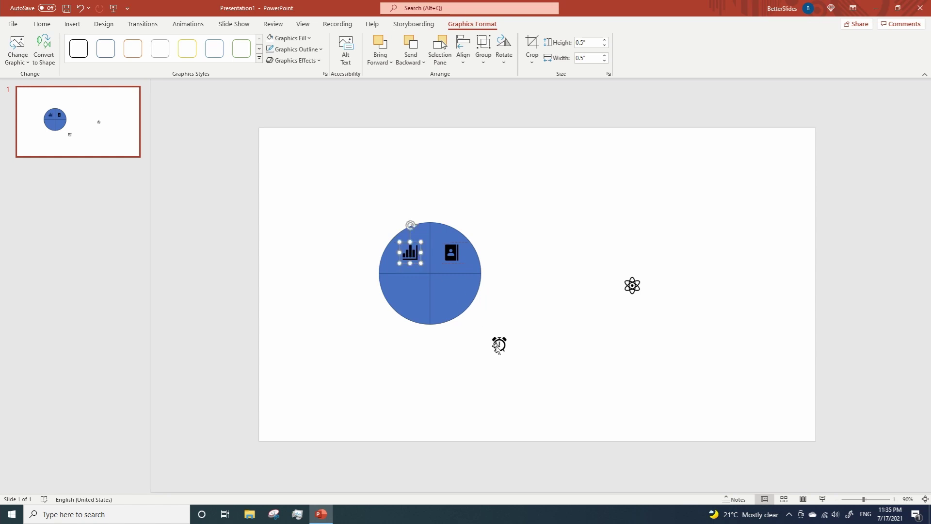
pyautogui.moveTo(497, 344); pyautogui.dragTo(406, 301)
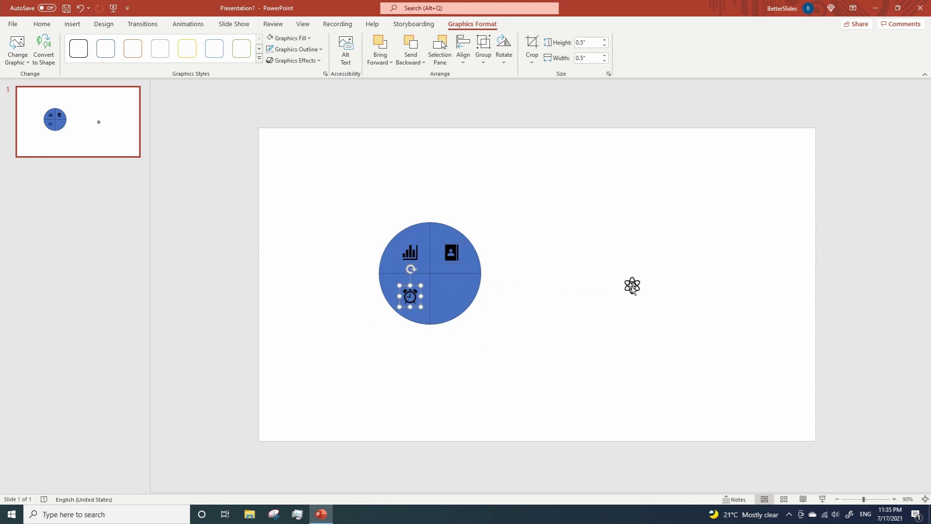
pyautogui.moveTo(632, 285); pyautogui.dragTo(452, 298)
# Give all four icons a white graphics fill.
pyautogui.click(532, 331)
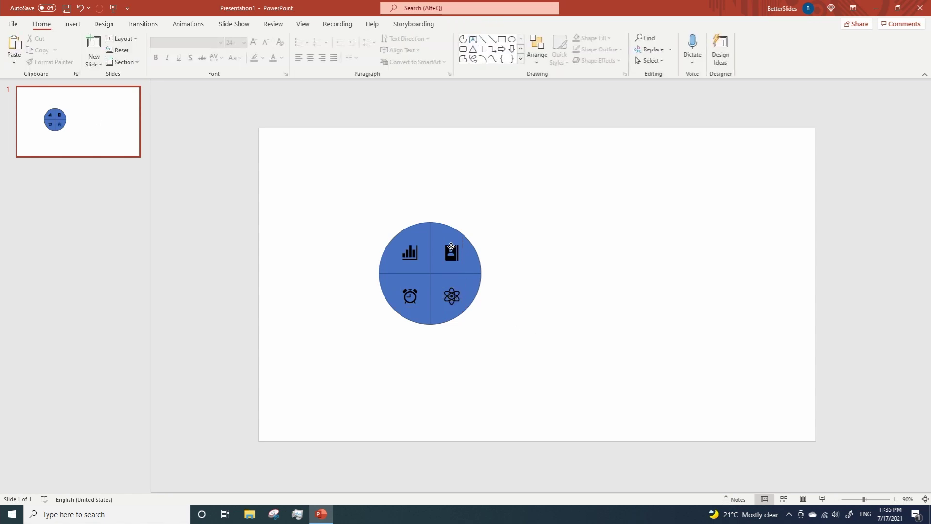
pyautogui.click(451, 246)
pyautogui.keyDown('shift'); pyautogui.click(410, 252); pyautogui.keyUp('shift')
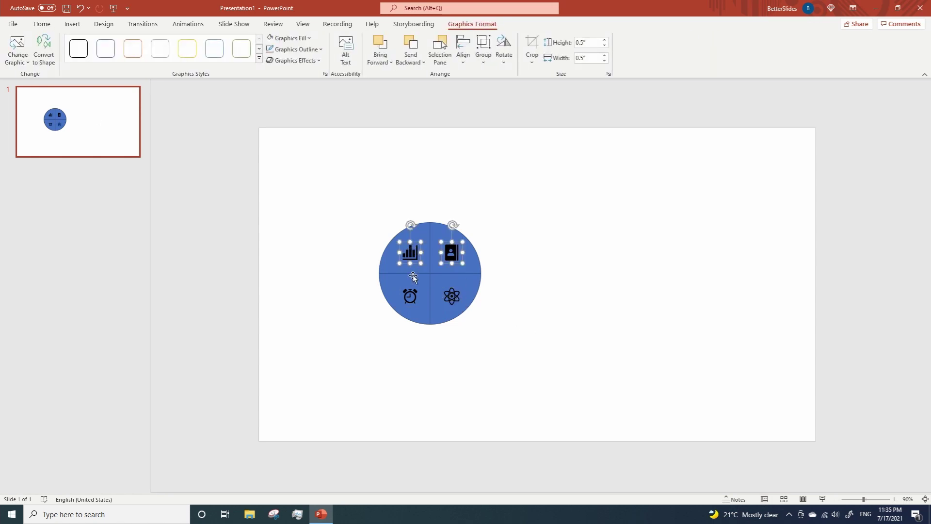
pyautogui.keyDown('shift'); pyautogui.click(453, 299); pyautogui.keyUp('shift')
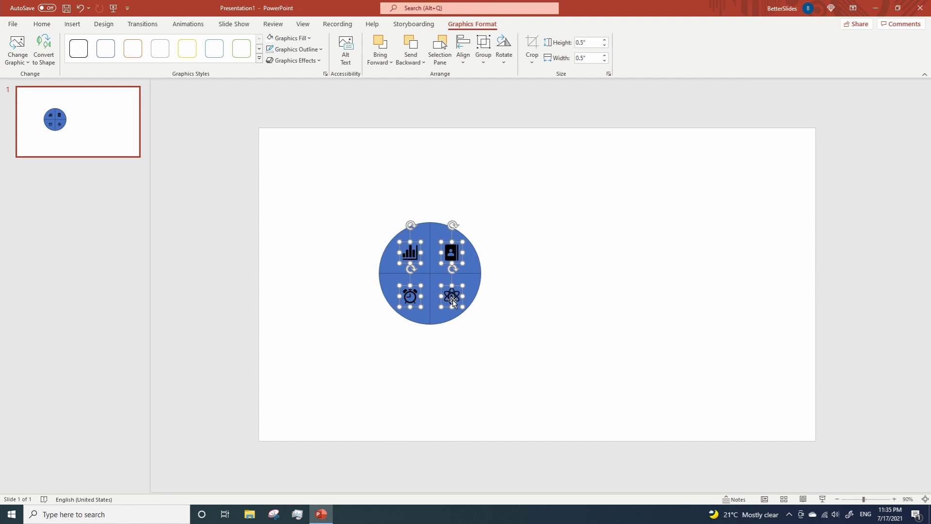
pyautogui.click(279, 38)
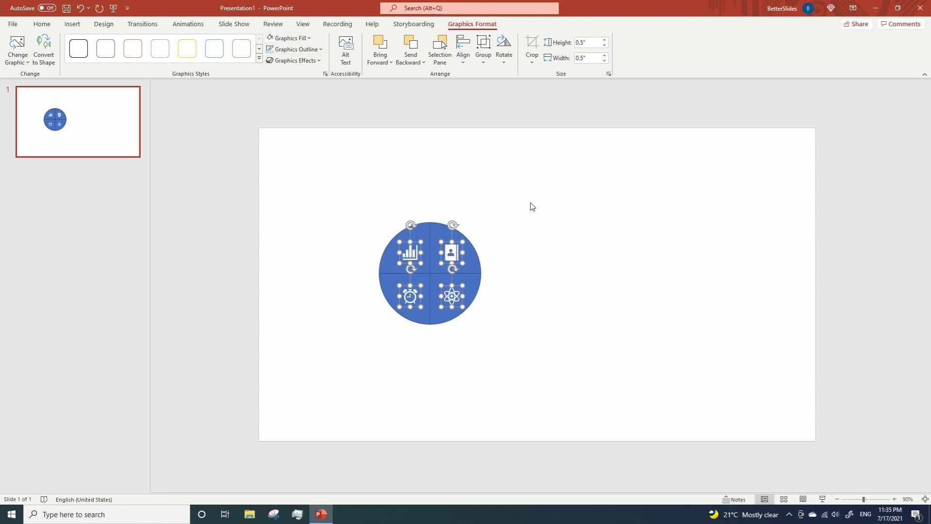
pyautogui.click(532, 206)
# Group the blue circle and four icons into one graphic and start rotating it about 45°.
pyautogui.moveTo(270, 153); pyautogui.dragTo(575, 386)
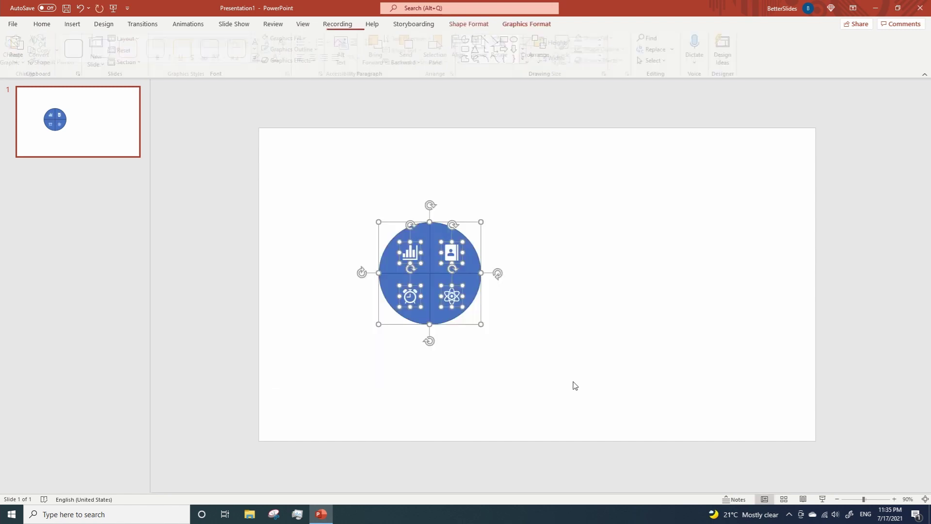
pyautogui.rightClick(442, 277)
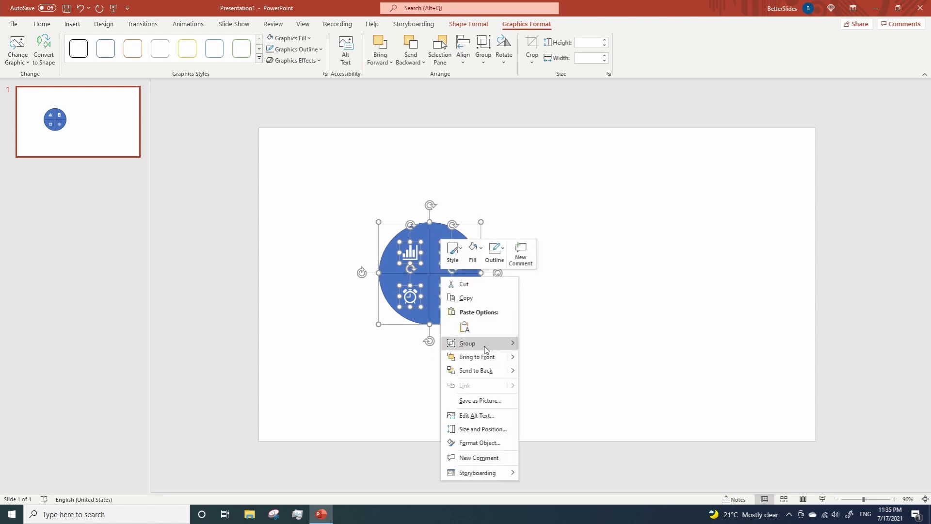
pyautogui.moveTo(511, 347)
pyautogui.click(542, 345)
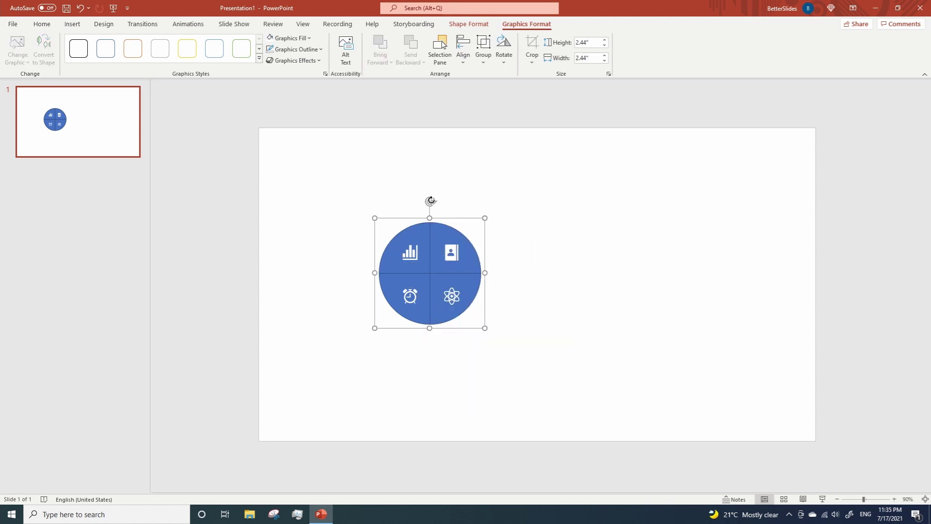
pyautogui.moveTo(431, 201); pyautogui.dragTo(476, 226)
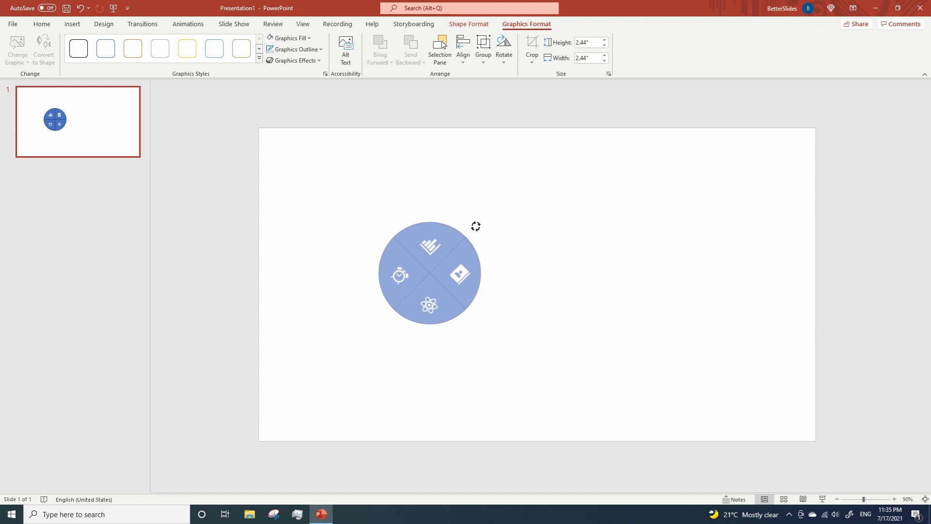
# Finish turning the group 45° and rotate the contact card icon back upright.
pyautogui.moveTo(476, 226); pyautogui.dragTo(476, 226)
pyautogui.click(548, 297)
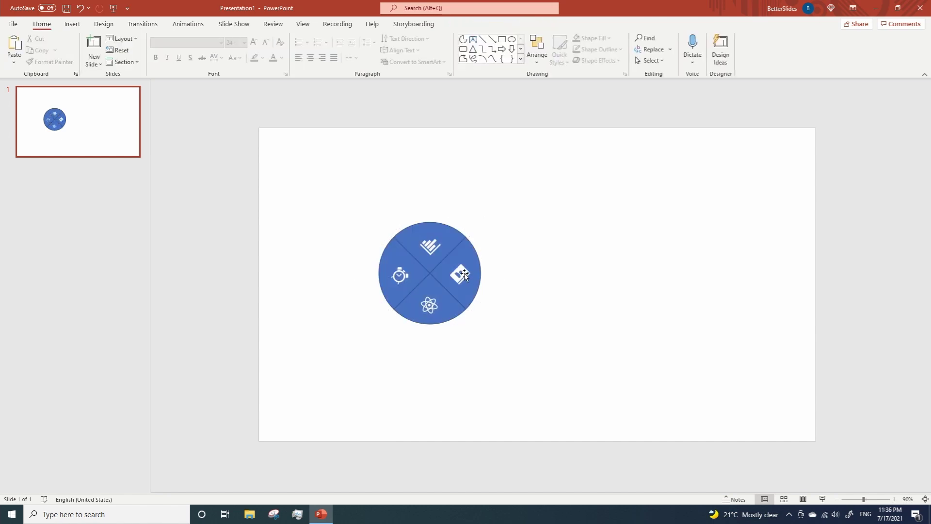
pyautogui.click(464, 274)
pyautogui.click(463, 275)
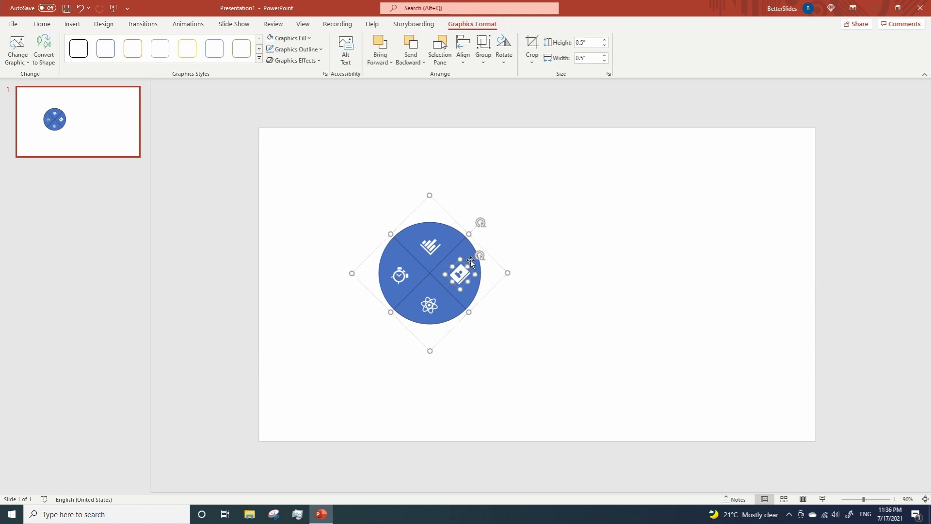
pyautogui.moveTo(477, 255); pyautogui.dragTo(461, 254)
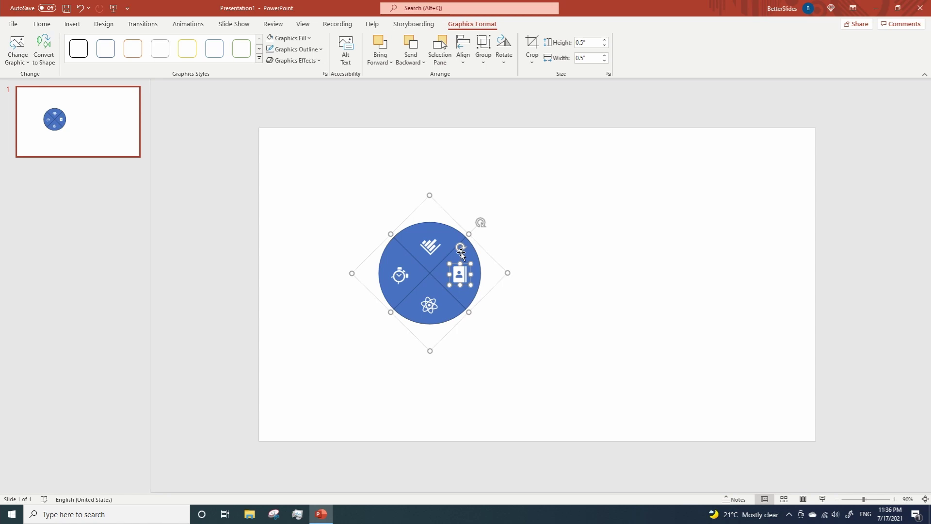
# Rotate the group further and turn the bar chart icon upright.
pyautogui.click(530, 303)
pyautogui.click(473, 278)
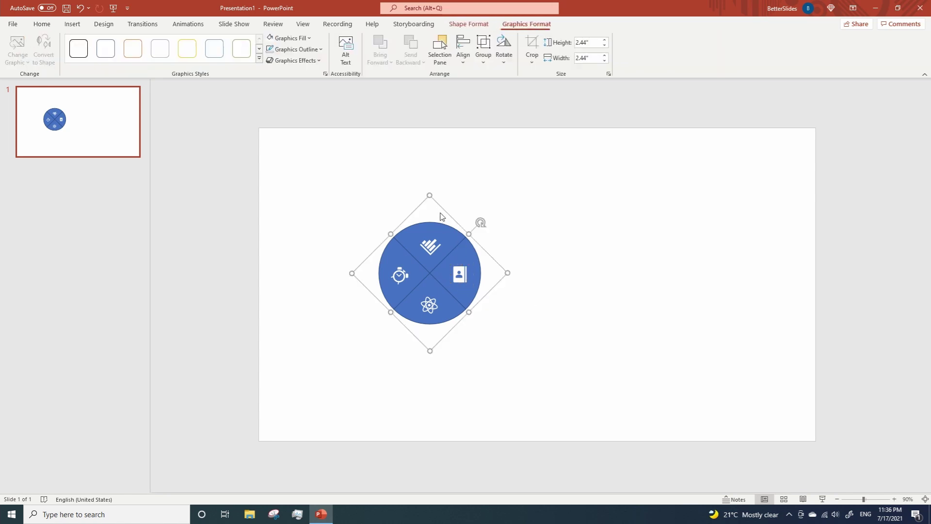
pyautogui.moveTo(481, 222); pyautogui.dragTo(478, 323)
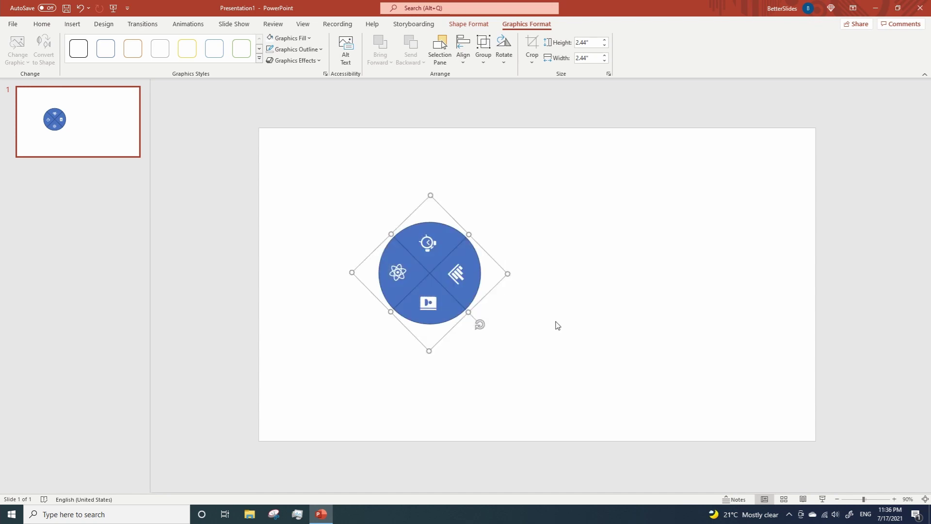
pyautogui.click(457, 273)
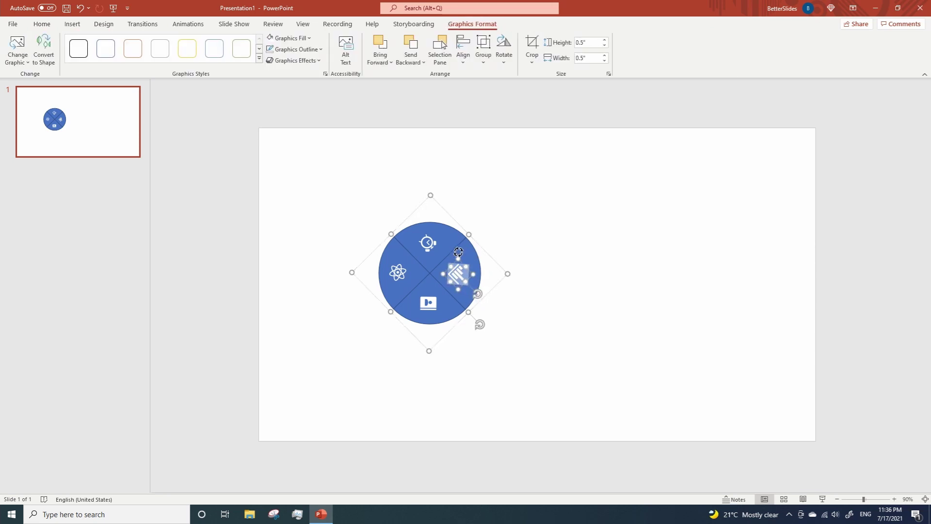
pyautogui.moveTo(458, 253); pyautogui.dragTo(517, 295)
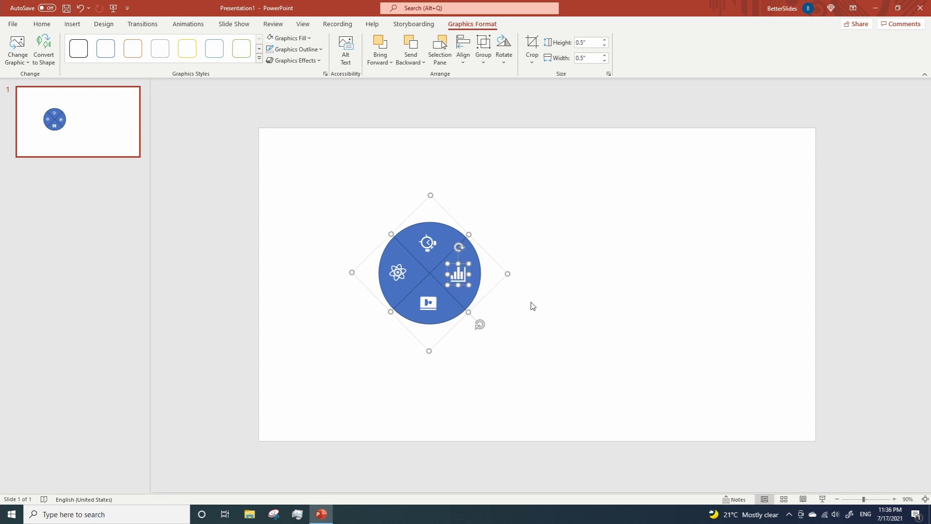
pyautogui.click(530, 306)
# Rotate the group again and straighten the alarm clock icon.
pyautogui.click(469, 309)
pyautogui.moveTo(481, 326); pyautogui.dragTo(375, 328)
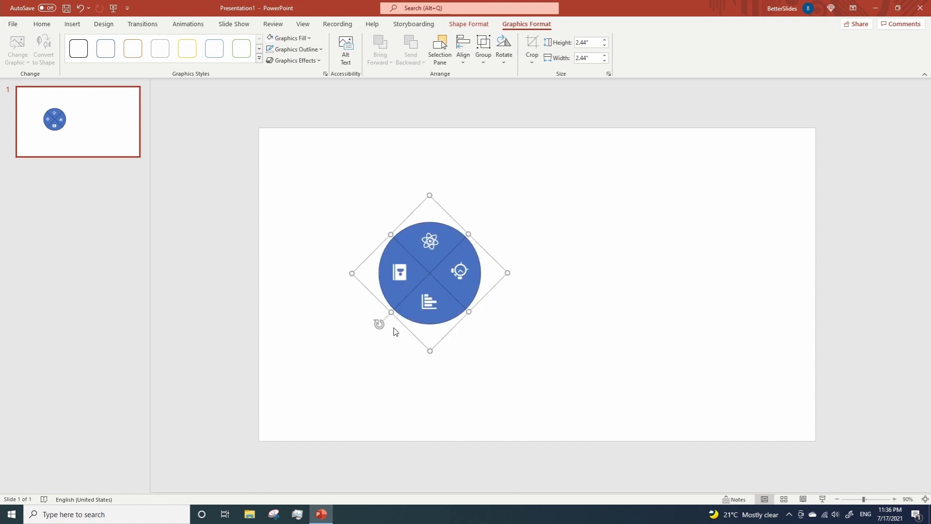
pyautogui.click(512, 333)
pyautogui.click(460, 273)
pyautogui.click(460, 274)
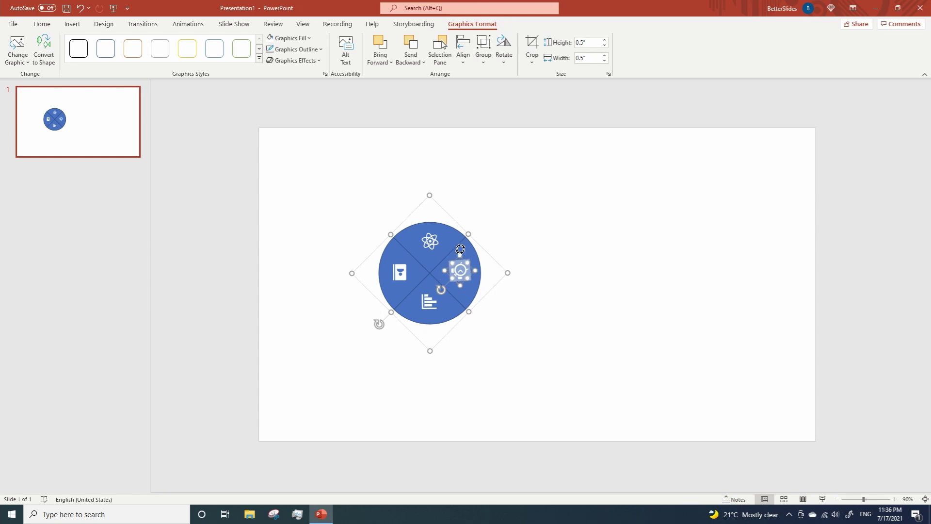
pyautogui.moveTo(462, 247); pyautogui.dragTo(461, 245)
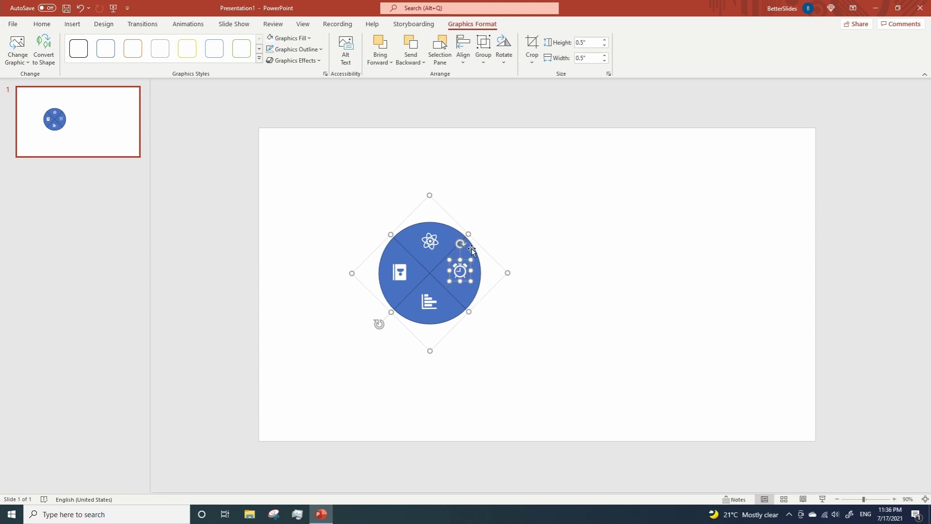
pyautogui.hotkey('ctrl', 'z')
pyautogui.hotkey('ctrl', 'z')
pyautogui.hotkey('ctrl', 'z')
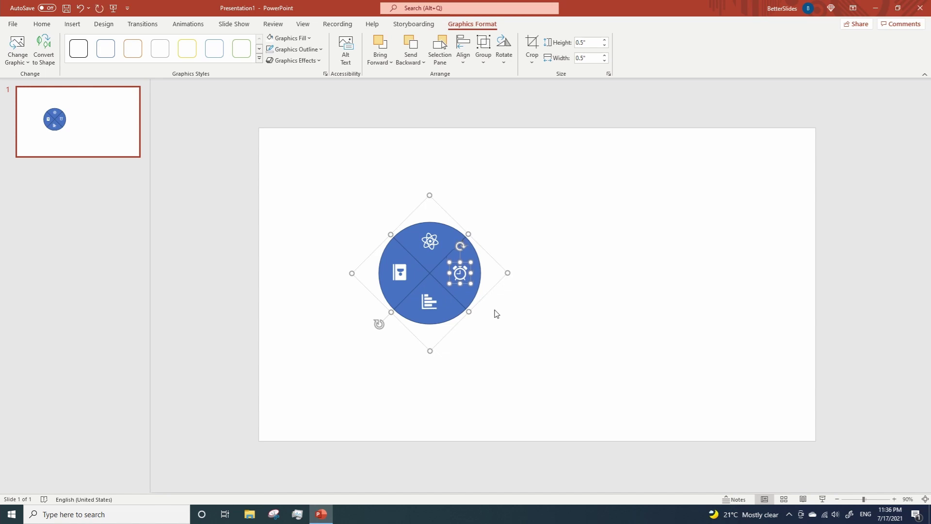
pyautogui.hotkey('ctrl', 'z')
pyautogui.click(496, 314)
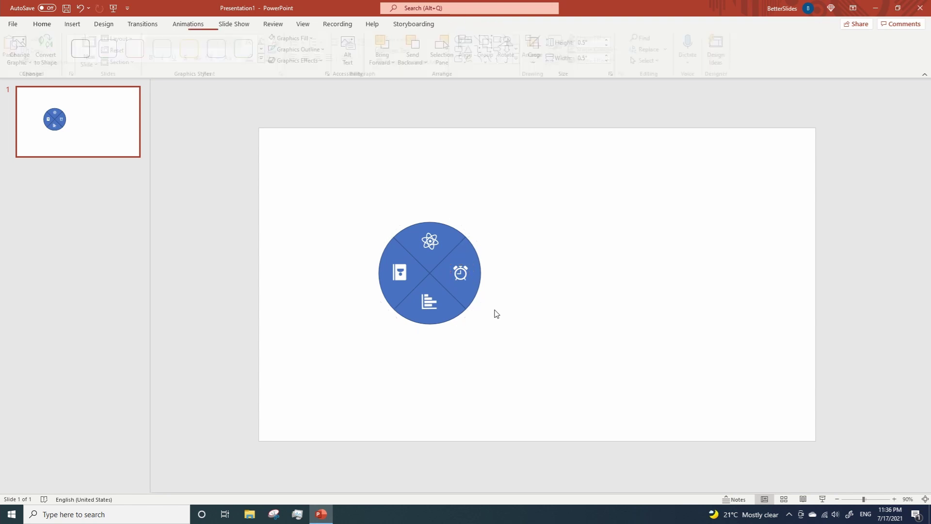
# Turn the group to its final 45° angle and straighten the atom icon.
pyautogui.click(455, 304)
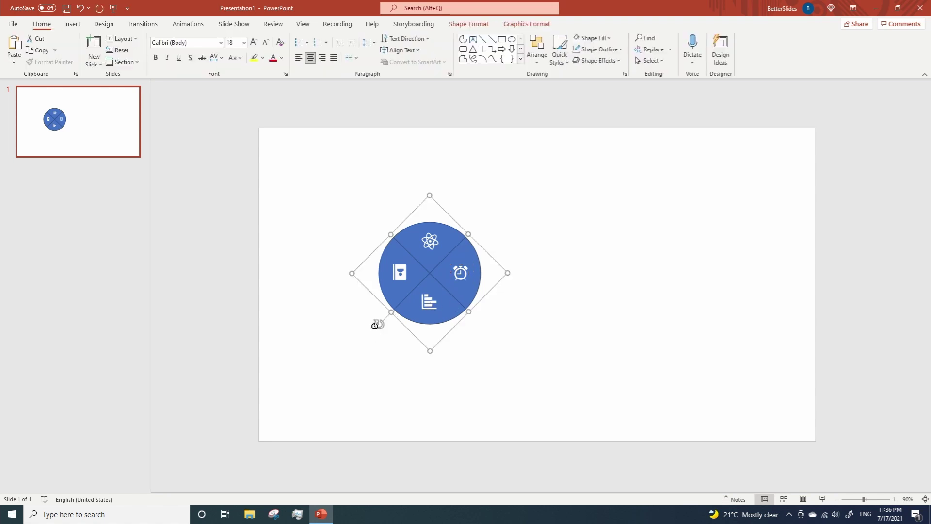
pyautogui.moveTo(379, 324); pyautogui.dragTo(356, 204)
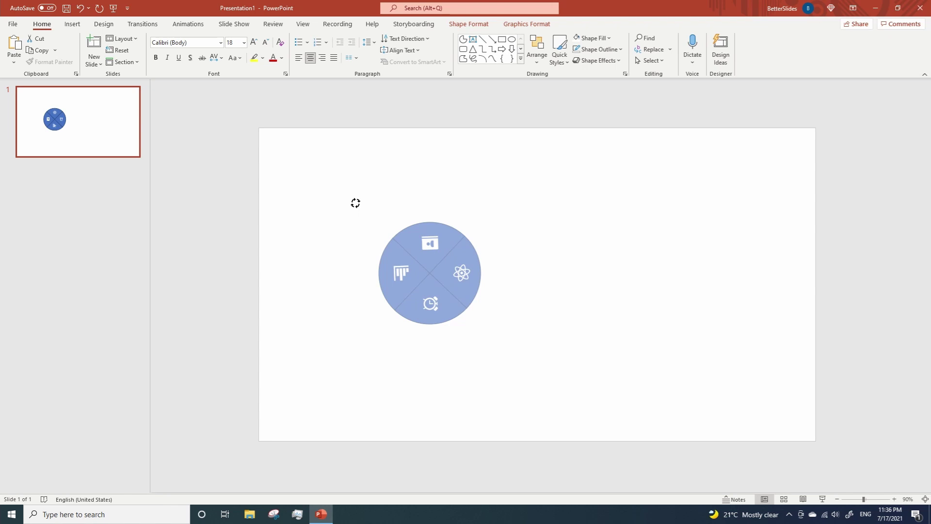
pyautogui.moveTo(356, 203); pyautogui.dragTo(356, 203)
pyautogui.click(462, 271)
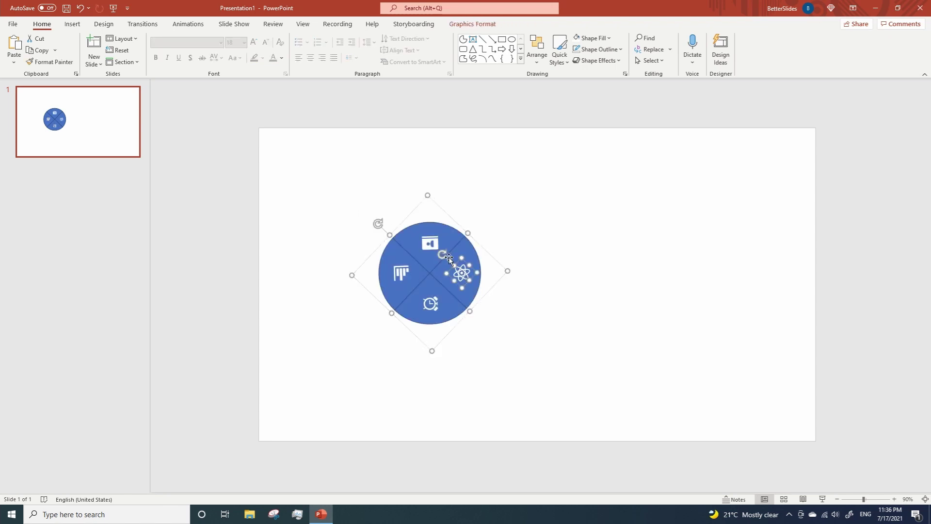
pyautogui.moveTo(443, 254); pyautogui.dragTo(463, 241)
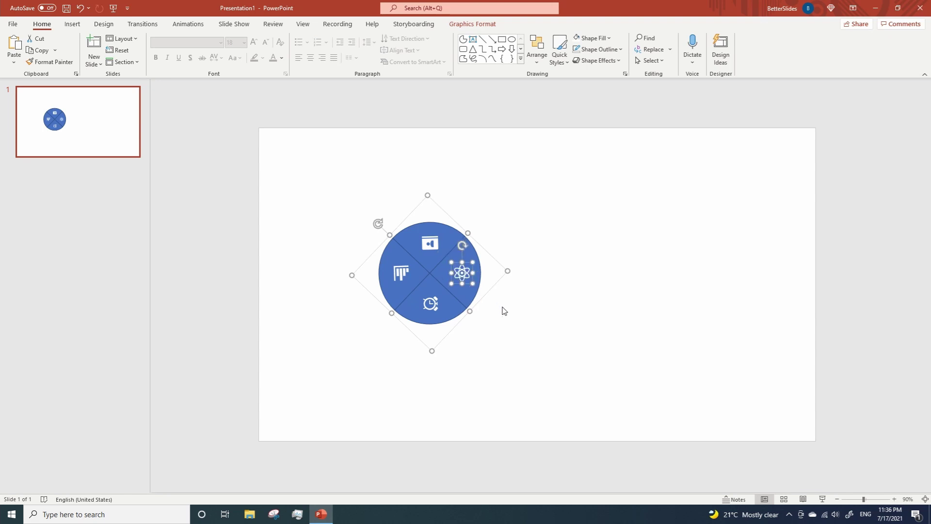
pyautogui.hotkey('ctrl', 'z')
pyautogui.hotkey('ctrl', 'Left')
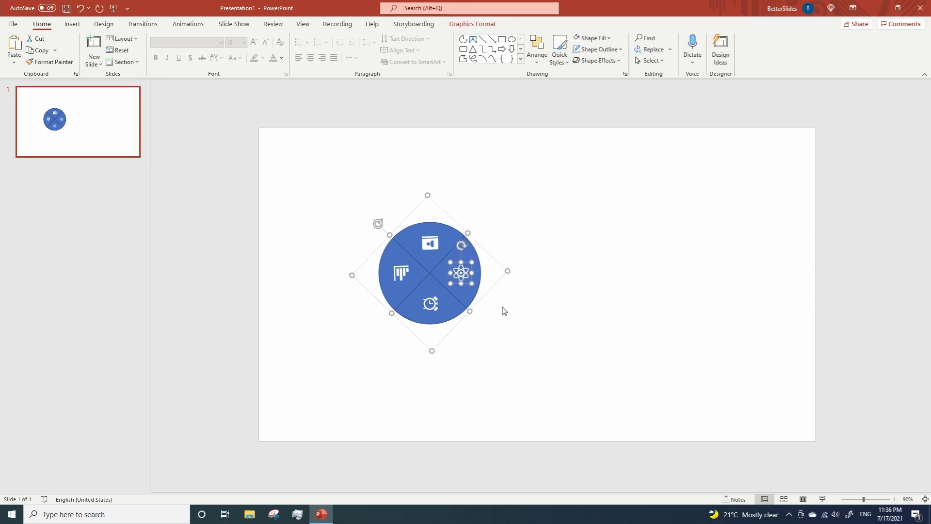
pyautogui.hotkey('ctrl', 'Left')
pyautogui.click(505, 311)
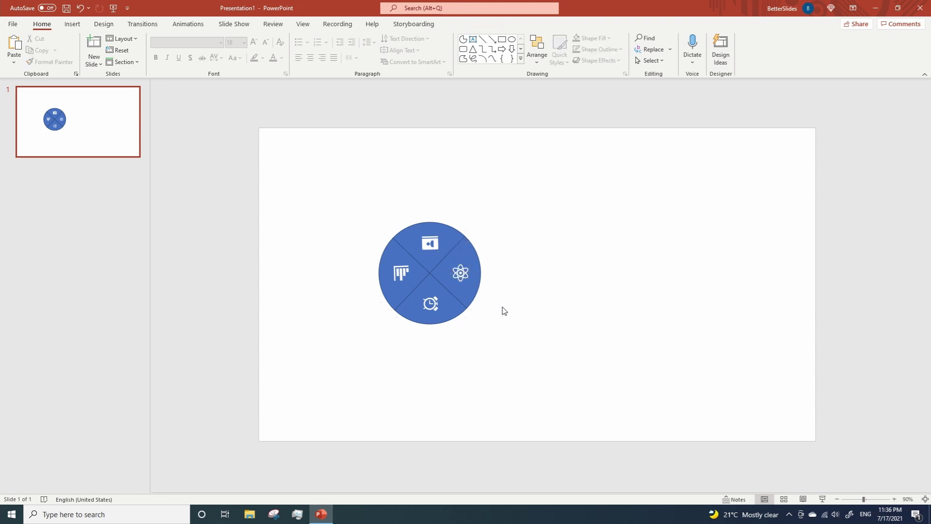
pyautogui.click(461, 297)
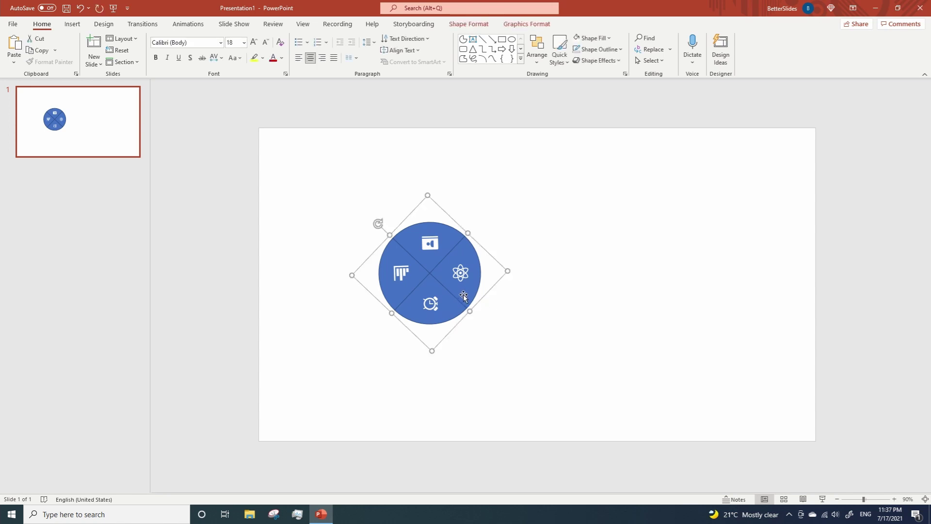
# Move the circle graphic left and draw a full-height rectangle bar through its centre.
pyautogui.moveTo(466, 294); pyautogui.dragTo(297, 305)
pyautogui.click(373, 335)
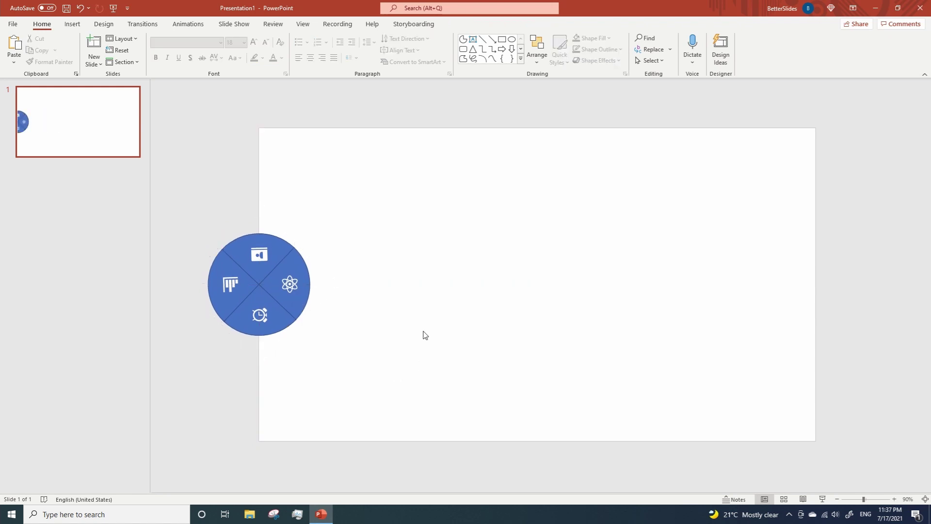
pyautogui.click(503, 39)
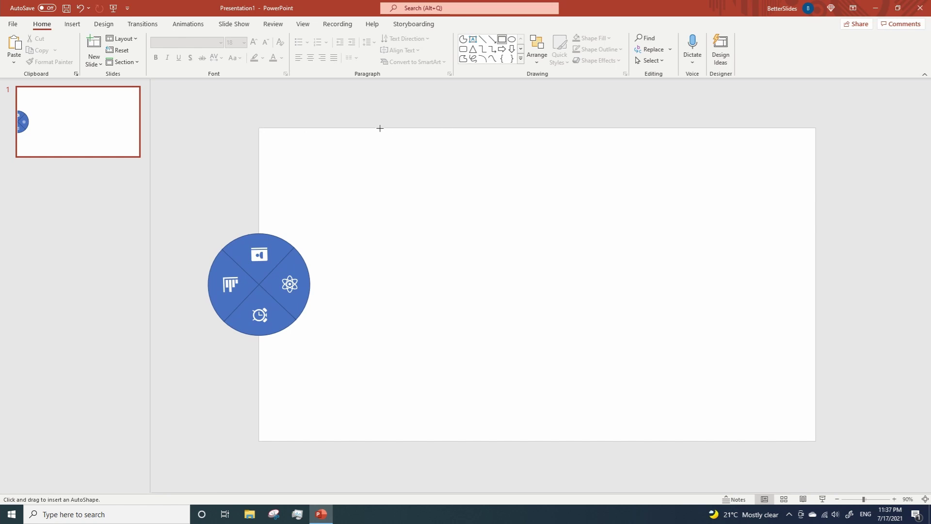
pyautogui.moveTo(380, 128); pyautogui.dragTo(401, 441)
pyautogui.moveTo(395, 317); pyautogui.dragTo(265, 316)
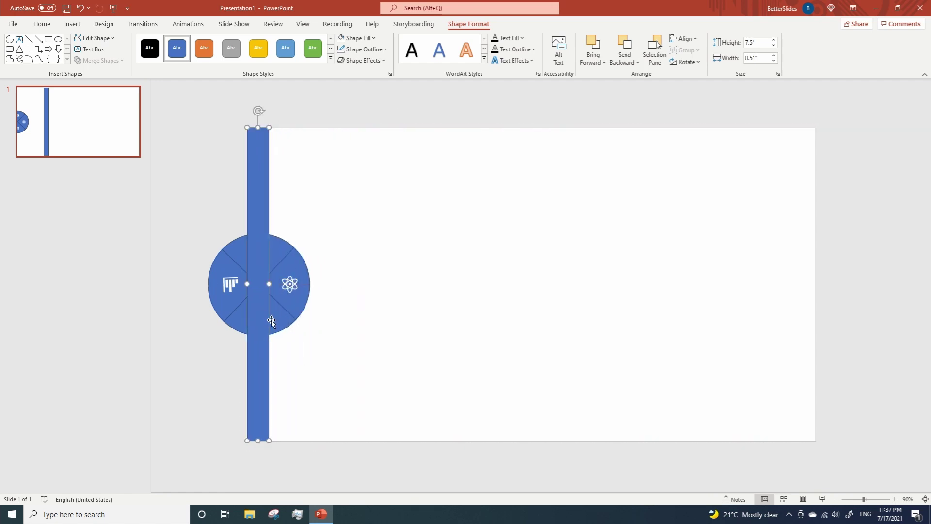
pyautogui.click(322, 352)
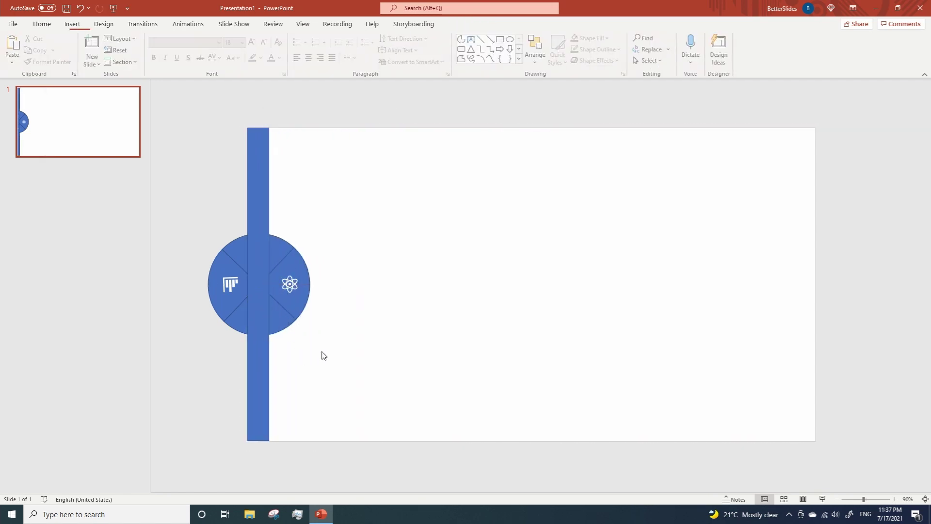
# Add a small oval hub circle onto the big circle's centre.
pyautogui.click(512, 38)
pyautogui.click(453, 213)
pyautogui.moveTo(478, 235); pyautogui.dragTo(262, 284)
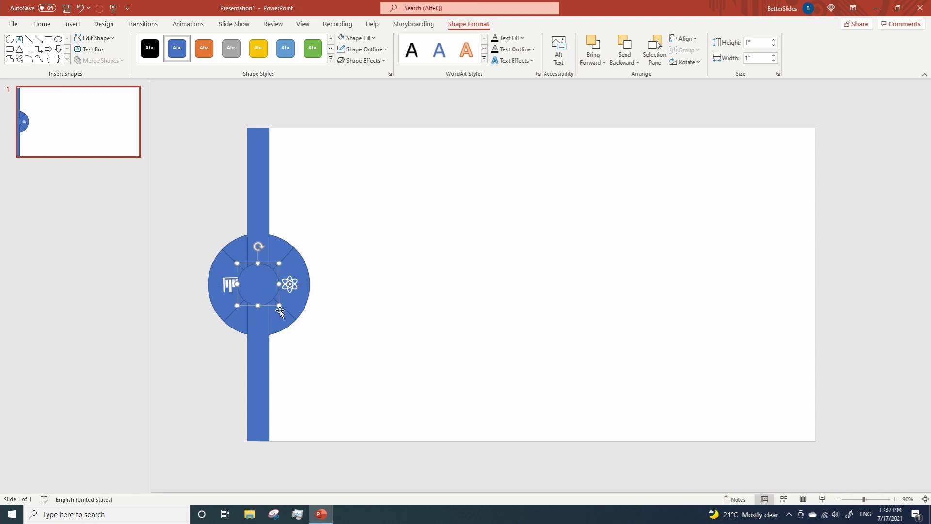
pyautogui.press('Escape')
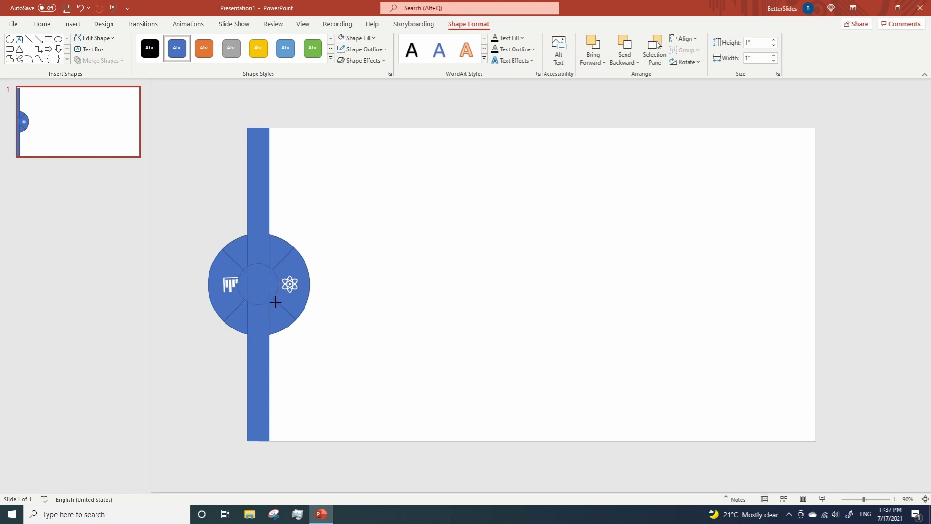
# Align the hub circle, bar and circle graphic by Align Center and Align Middle.
pyautogui.click(272, 296)
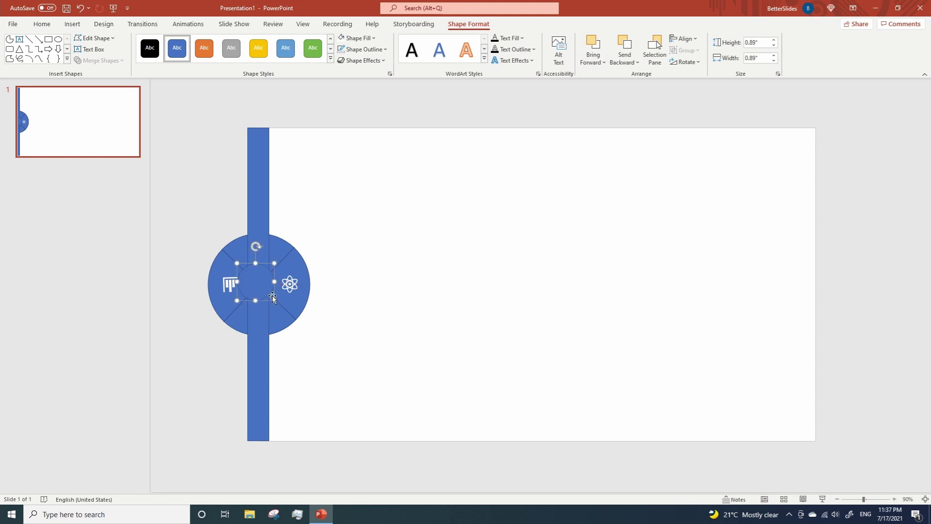
pyautogui.keyDown('shift'); pyautogui.click(265, 219); pyautogui.keyUp('shift')
pyautogui.keyDown('shift'); pyautogui.click(298, 266); pyautogui.keyUp('shift')
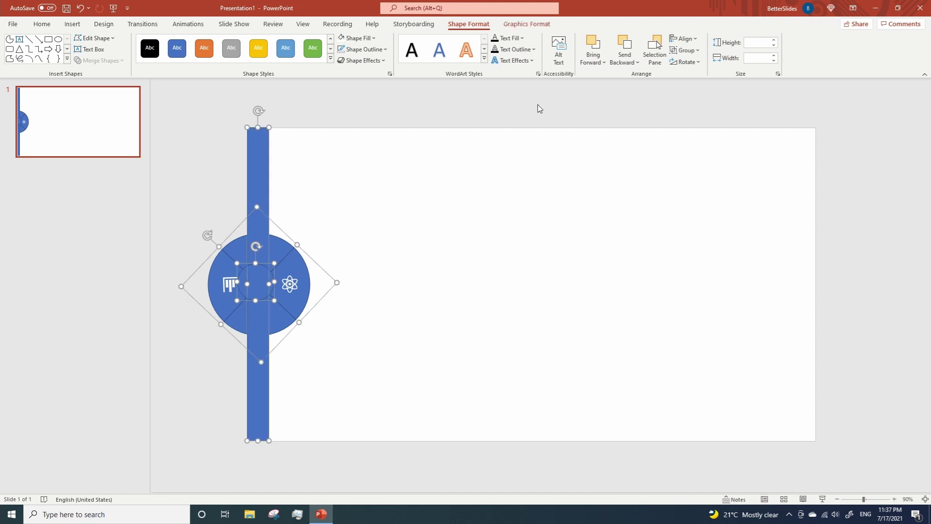
pyautogui.click(700, 42)
pyautogui.click(702, 65)
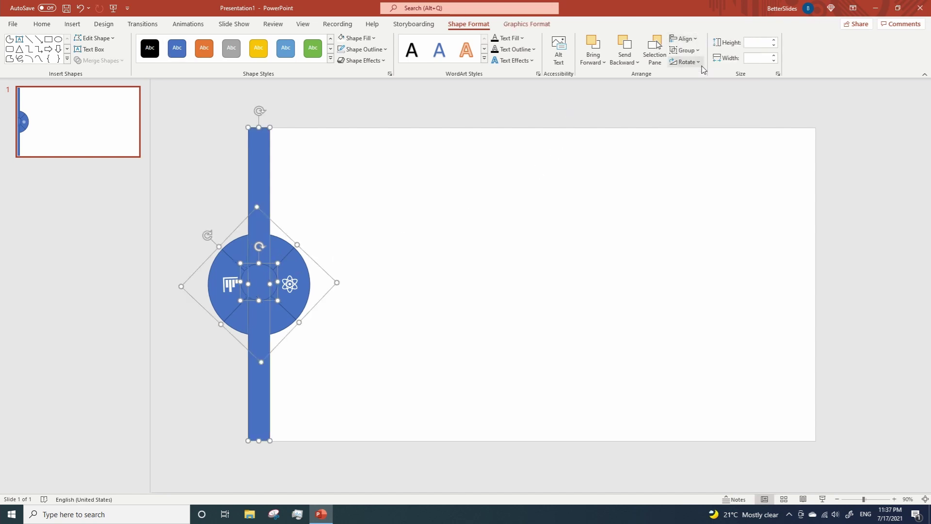
pyautogui.click(699, 41)
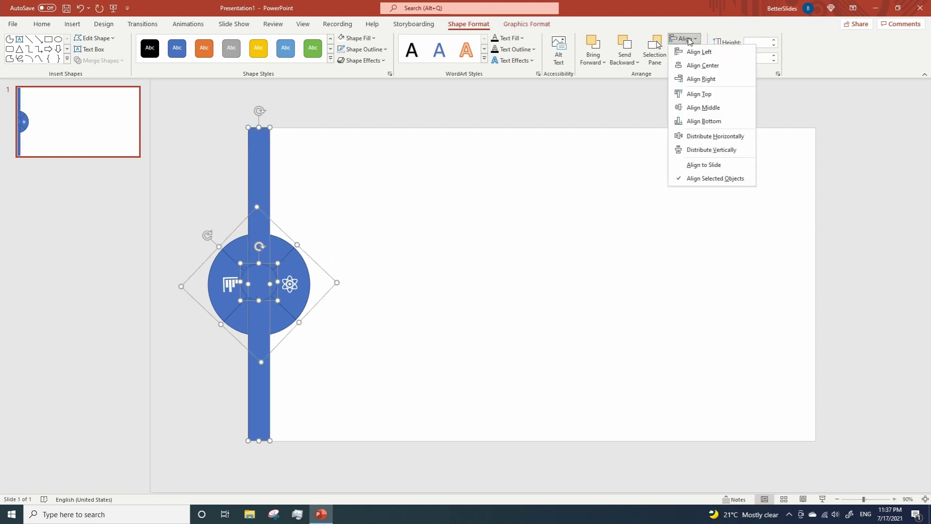
pyautogui.click(700, 107)
pyautogui.click(577, 275)
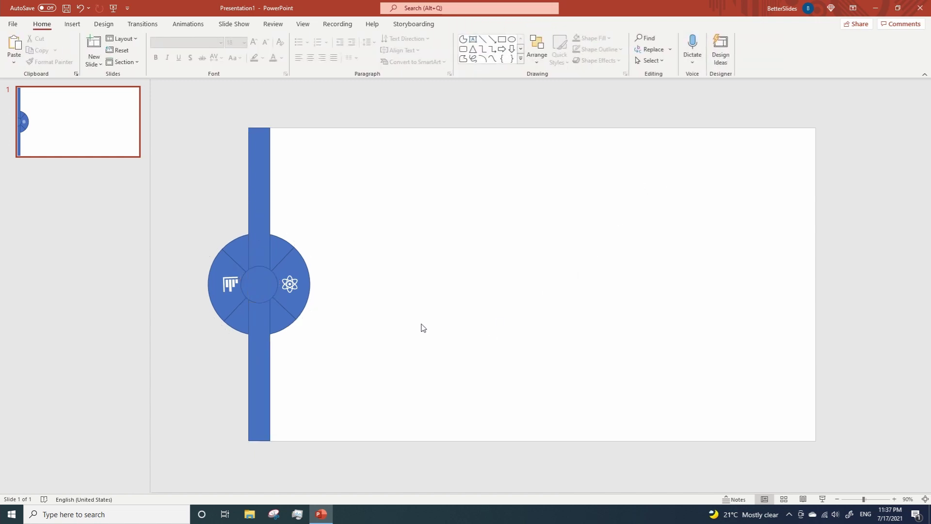
# Fill the hub circle yellow and Union it with the vertical bar.
pyautogui.click(258, 281)
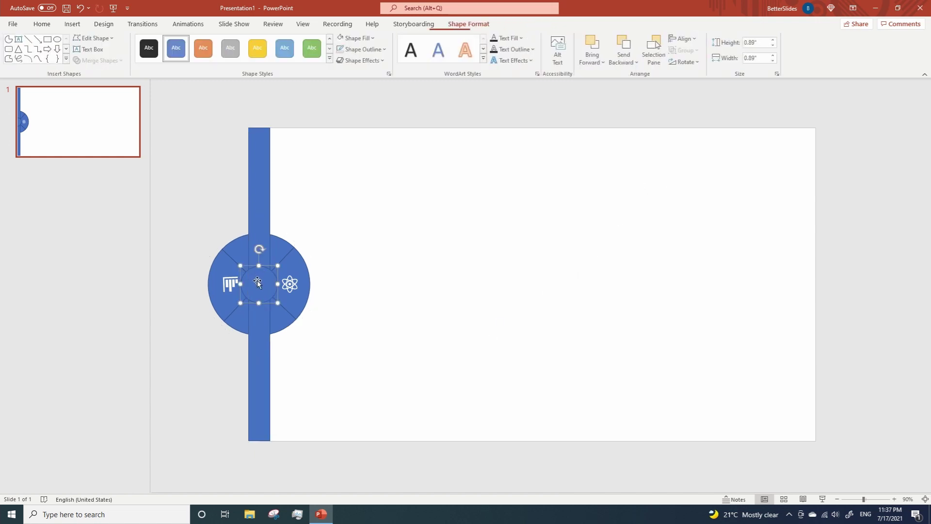
pyautogui.click(366, 38)
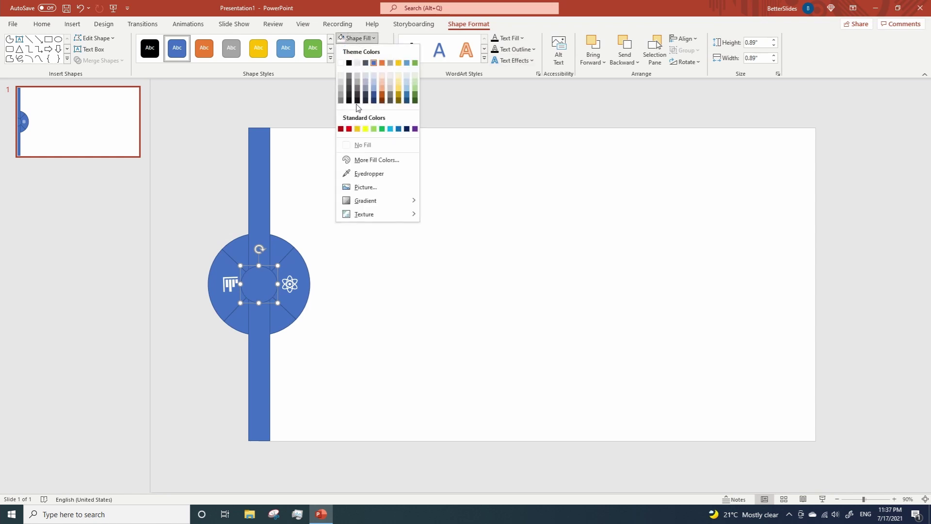
pyautogui.click(355, 129)
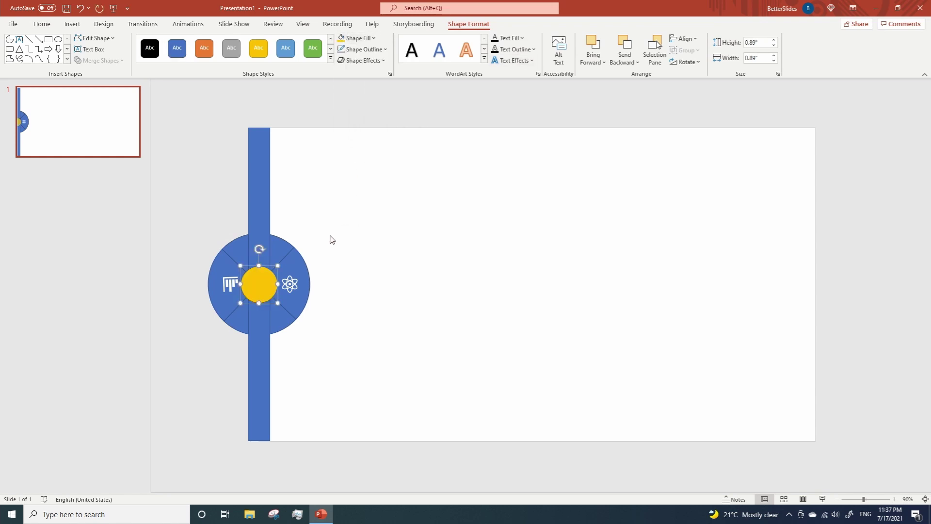
pyautogui.keyDown('shift'); pyautogui.click(263, 203); pyautogui.keyUp('shift')
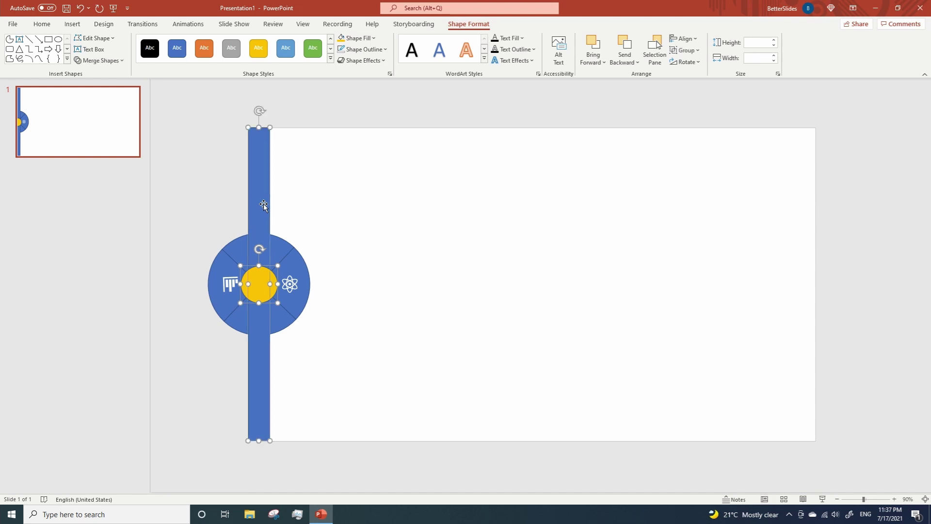
pyautogui.click(124, 61)
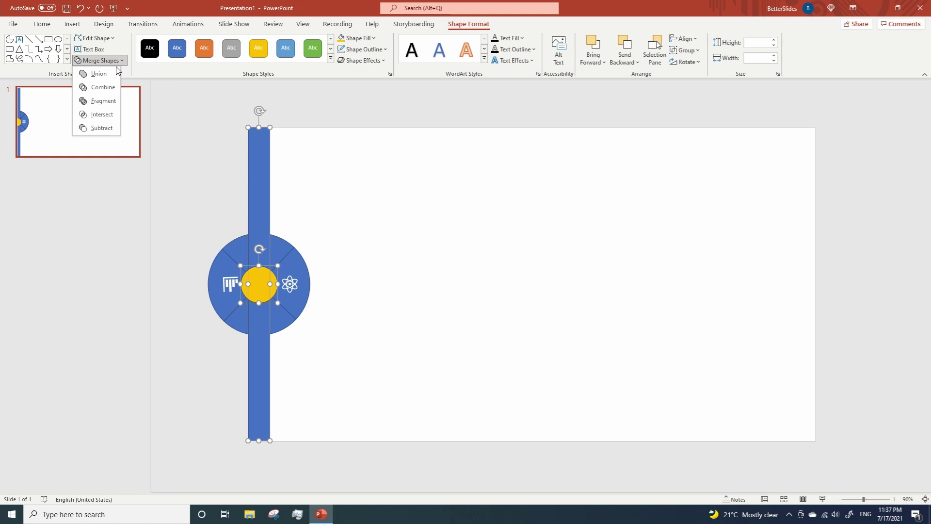
pyautogui.click(112, 73)
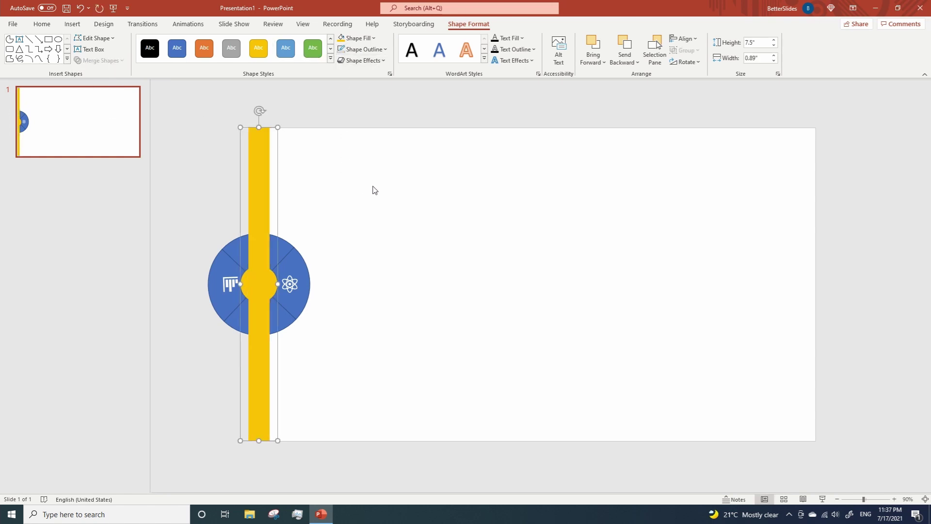
# Give the merged yellow shape an outer shadow preset.
pyautogui.click(366, 61)
pyautogui.moveTo(384, 107)
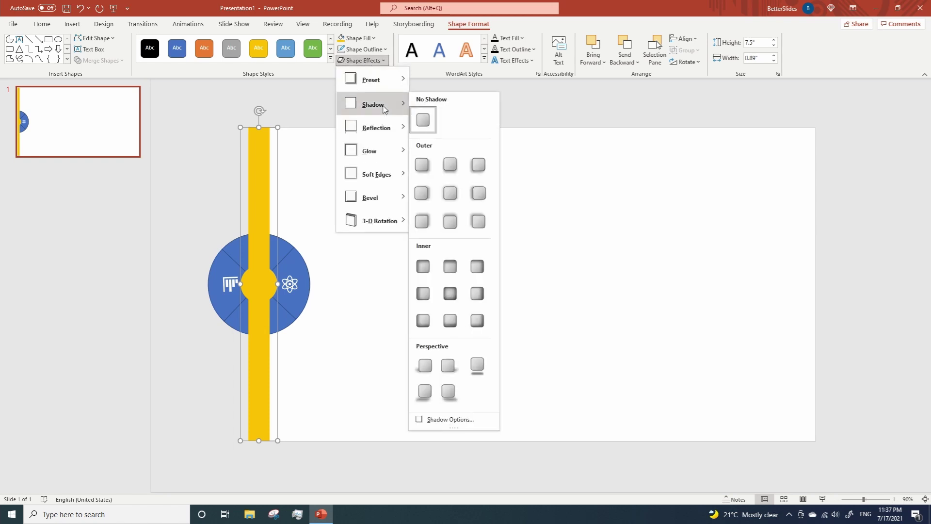
pyautogui.click(422, 193)
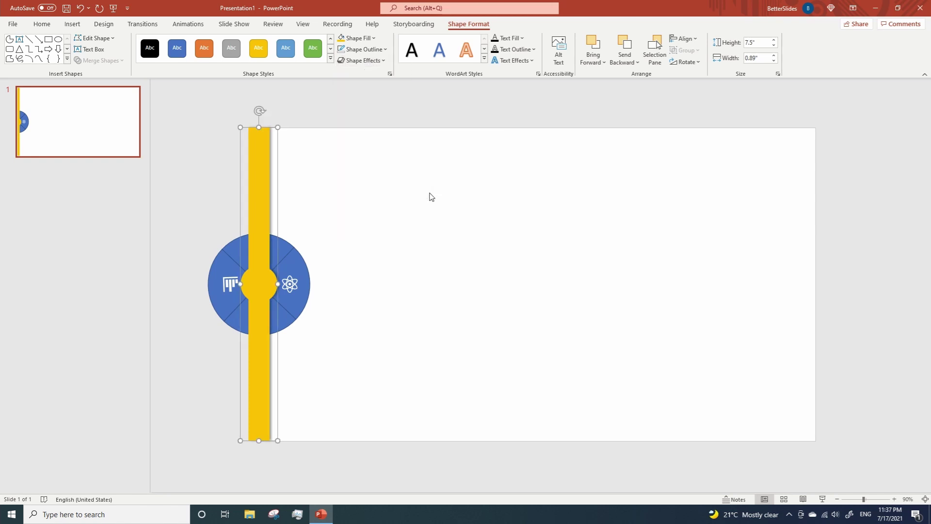
pyautogui.click(415, 257)
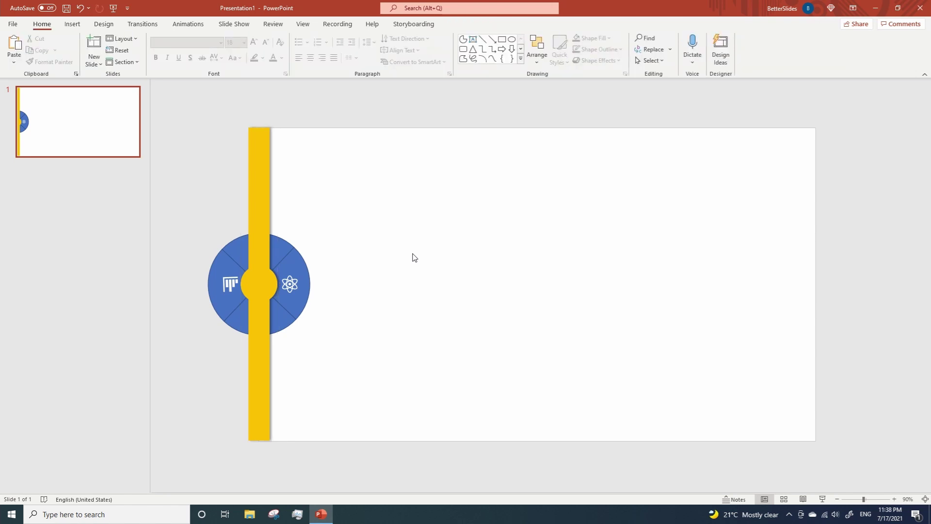
# Add a 'This is the title number 1' text box in Franklin Gothic Medium, widened to one line.
pyautogui.click(473, 38)
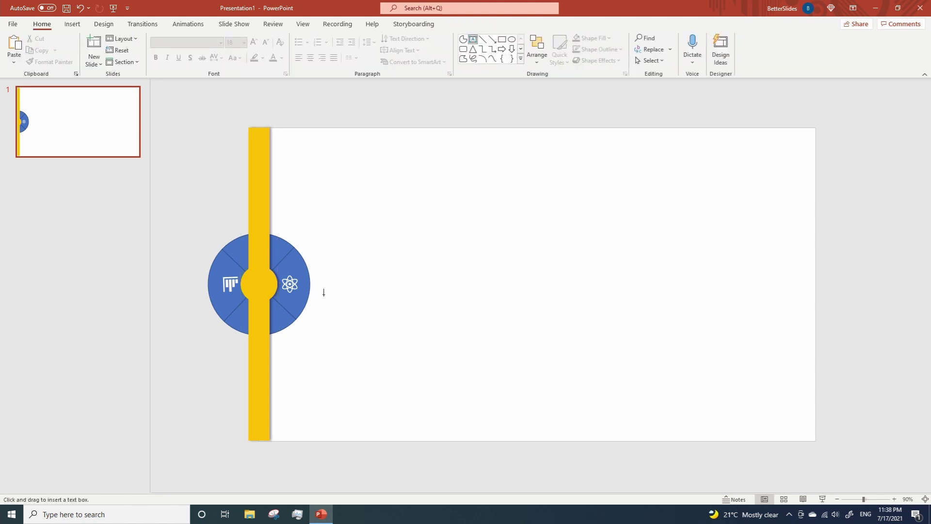
pyautogui.moveTo(325, 273); pyautogui.dragTo(440, 293)
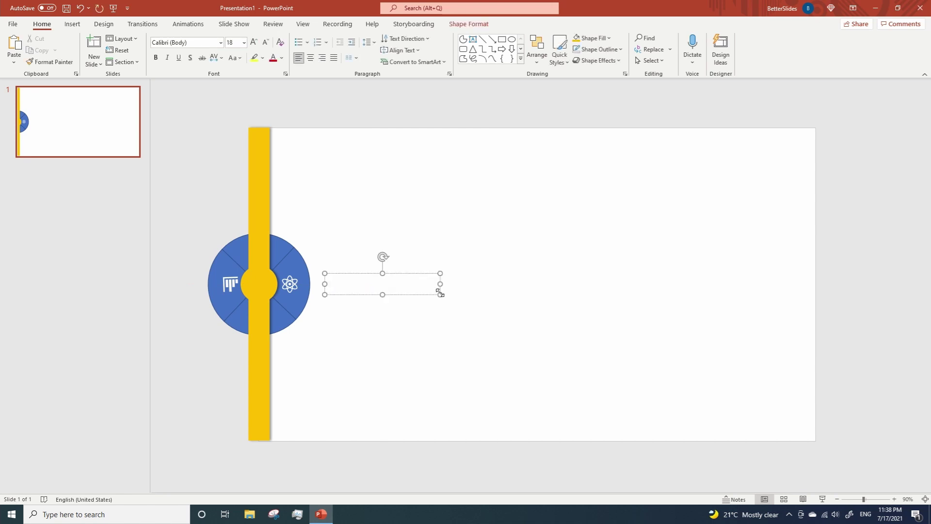
pyautogui.write('T')
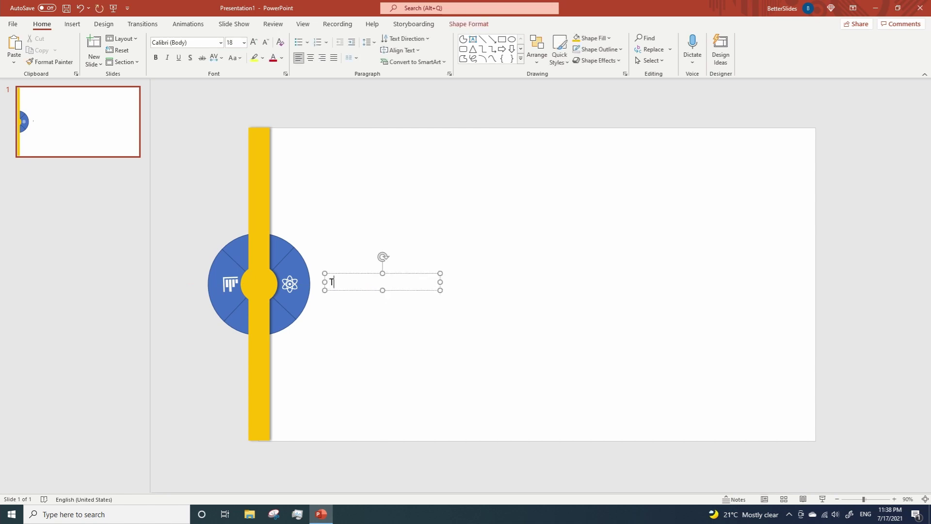
pyautogui.write('his is the title number 1')
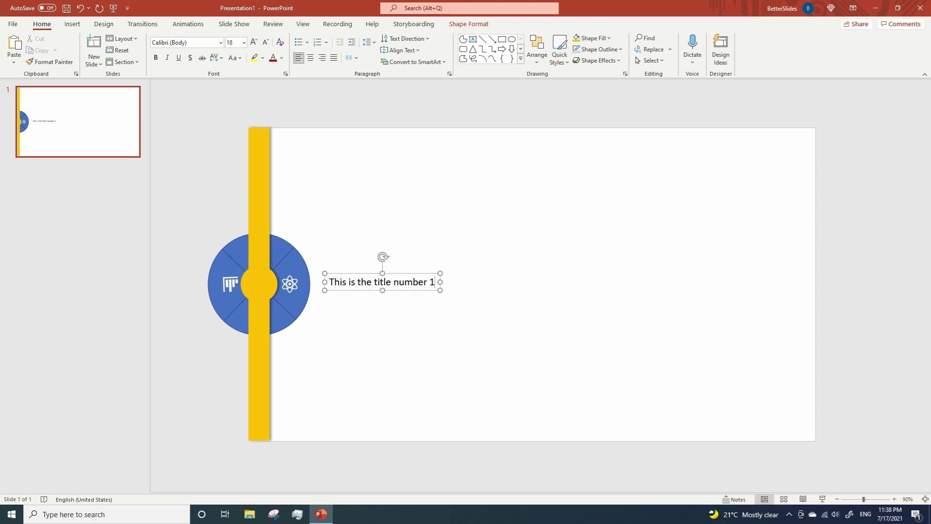
pyautogui.click(422, 291)
pyautogui.click(193, 43)
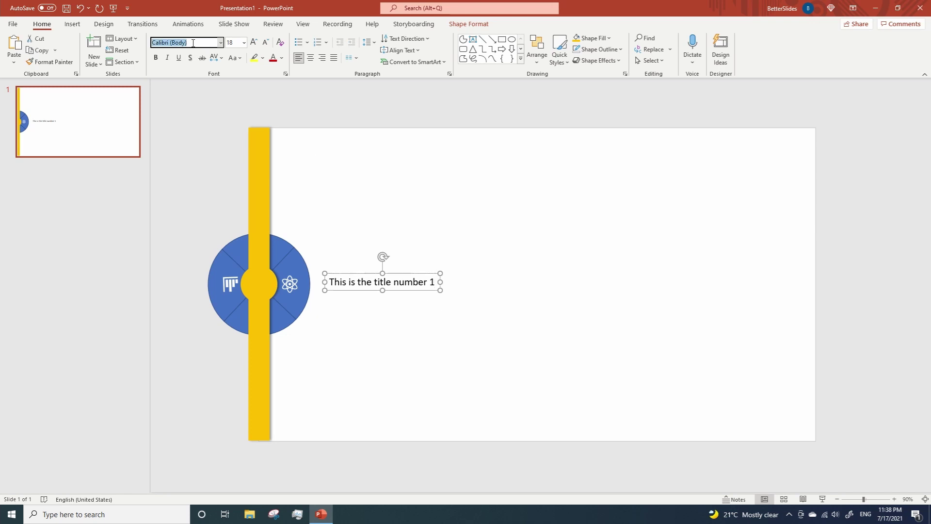
pyautogui.write('Franklin Gothic Medium')
pyautogui.press('Return')
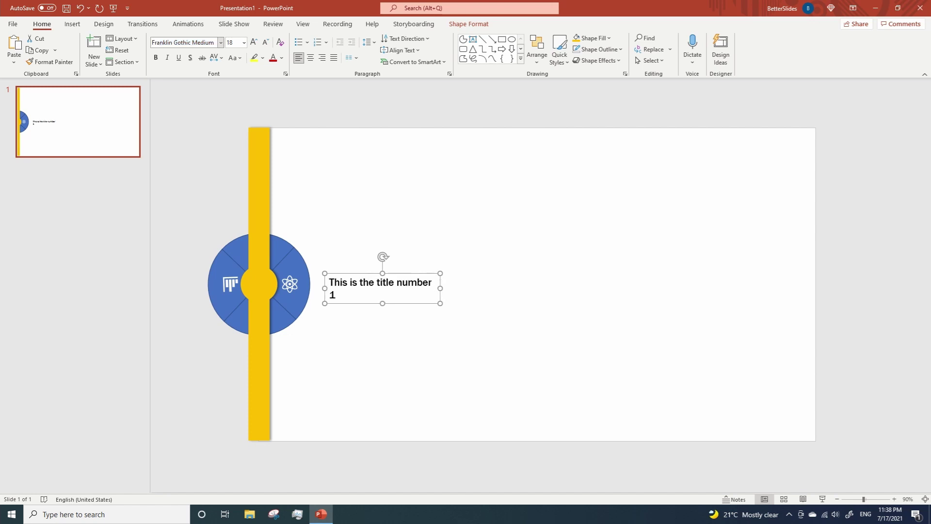
pyautogui.moveTo(441, 288); pyautogui.dragTo(446, 284)
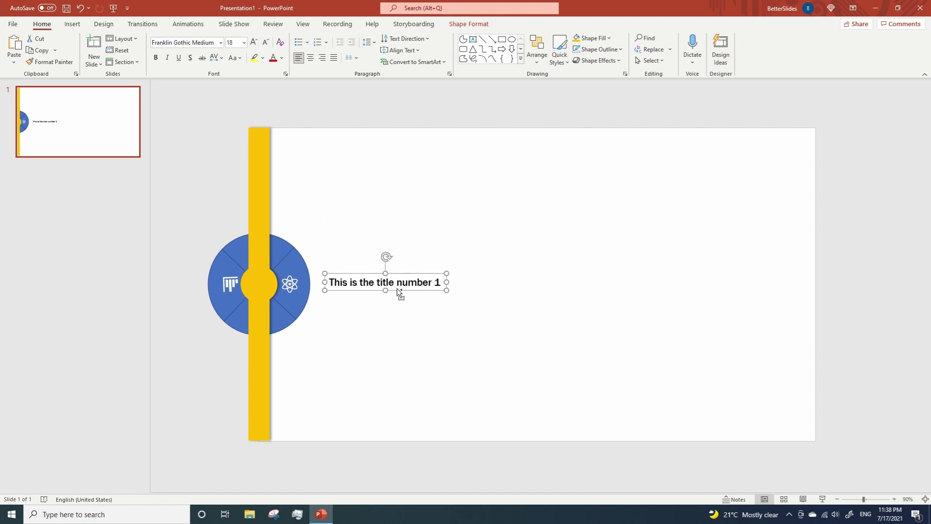
# Stack three copies of the title below it, renumbered 2, 3 and 4.
pyautogui.keyDown('ctrl'); pyautogui.moveTo(396, 289); pyautogui.dragTo(395, 308); pyautogui.keyUp('ctrl')
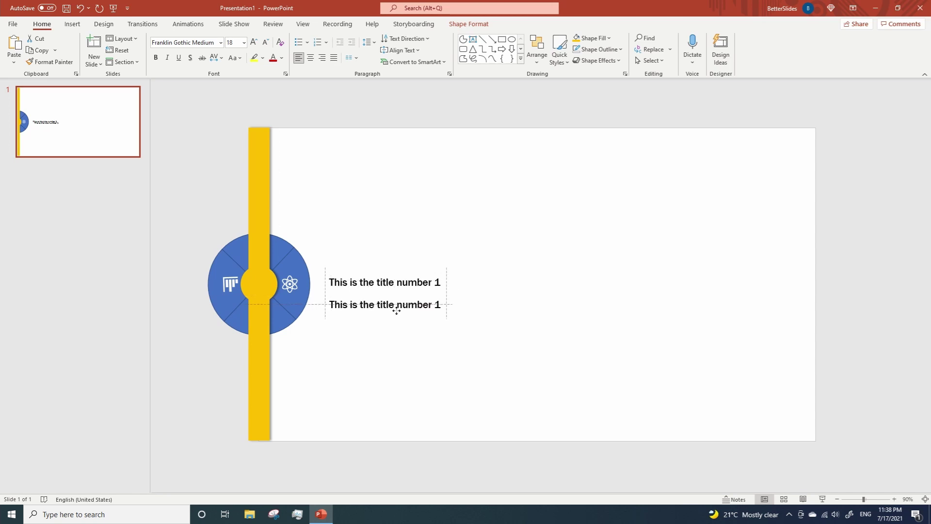
pyautogui.doubleClick(438, 305)
pyautogui.write('2')
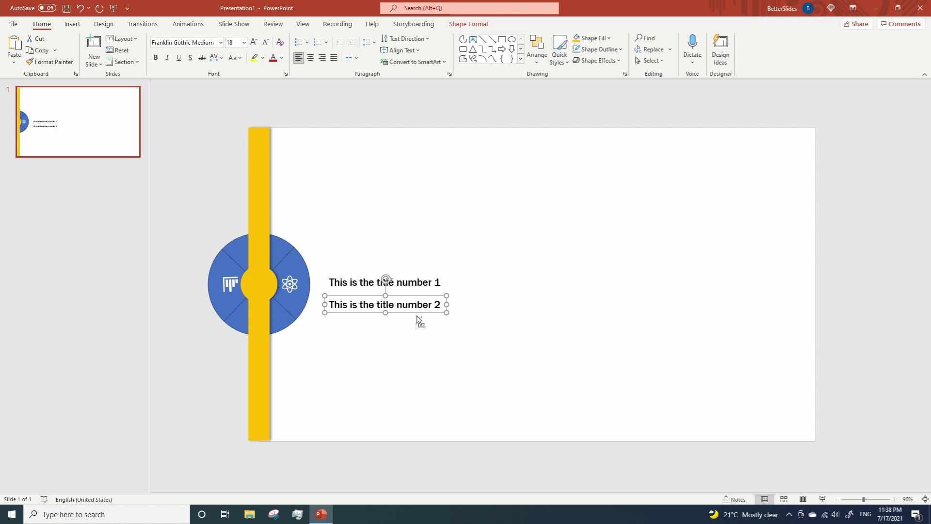
pyautogui.hotkey('ctrl', 'd')
pyautogui.click(436, 327)
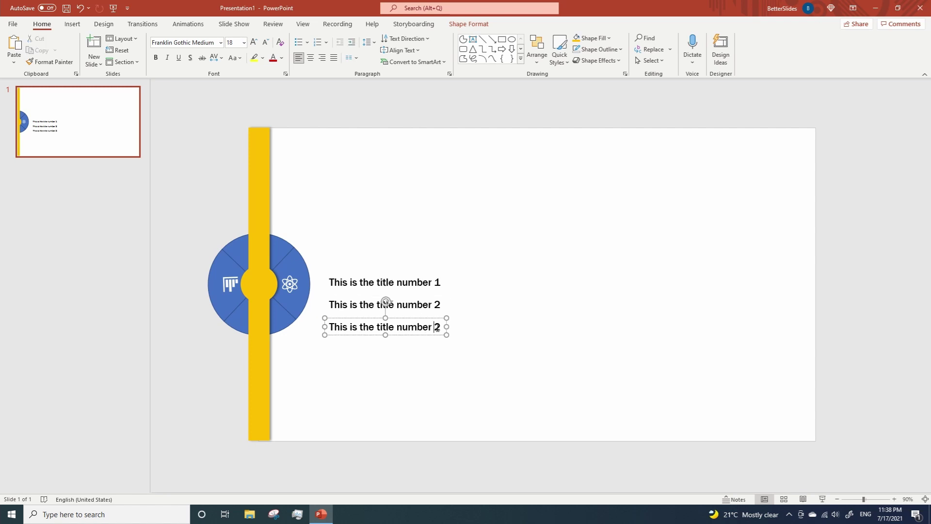
pyautogui.press('Delete')
pyautogui.write('3')
pyautogui.press('Escape')
pyautogui.hotkey('ctrl', 'd')
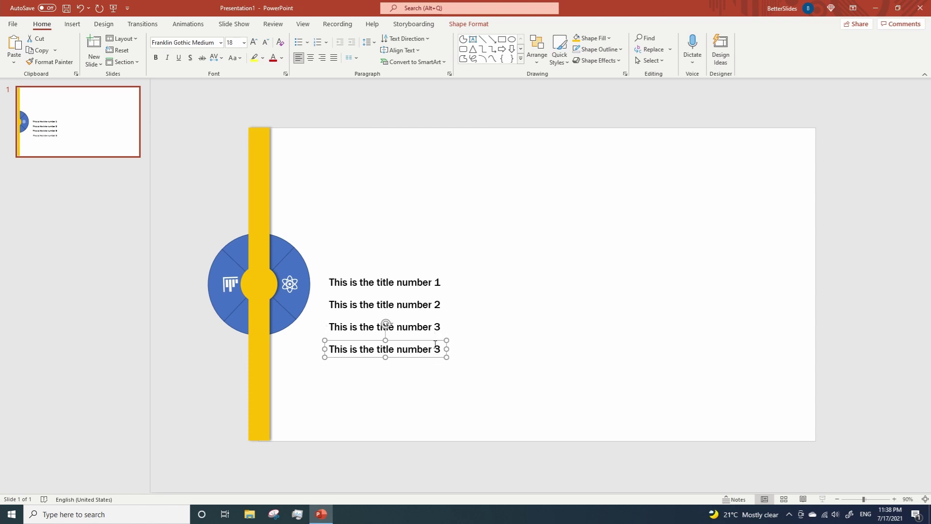
pyautogui.click(435, 345)
pyautogui.press('Delete')
pyautogui.write('4')
pyautogui.click(456, 387)
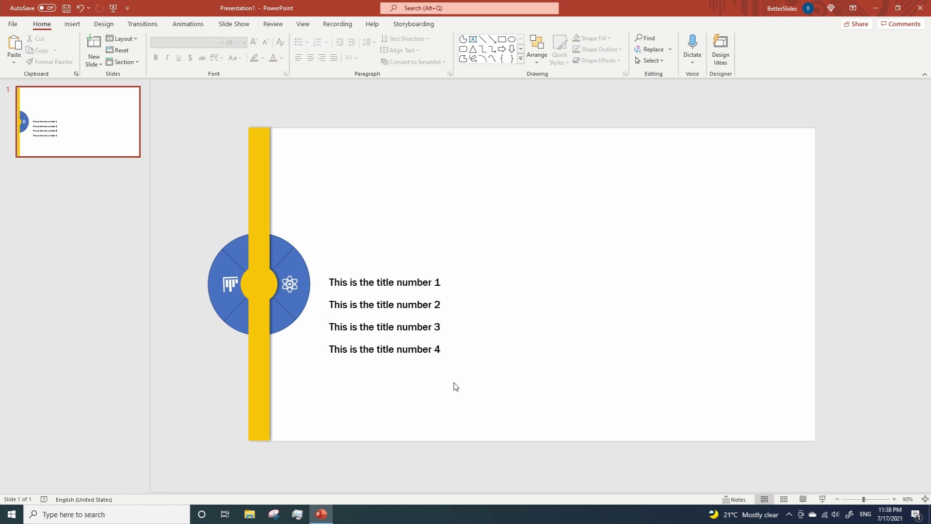
# Draw a thin vertical rectangle right of the titles and select it with the circle group.
pyautogui.click(502, 40)
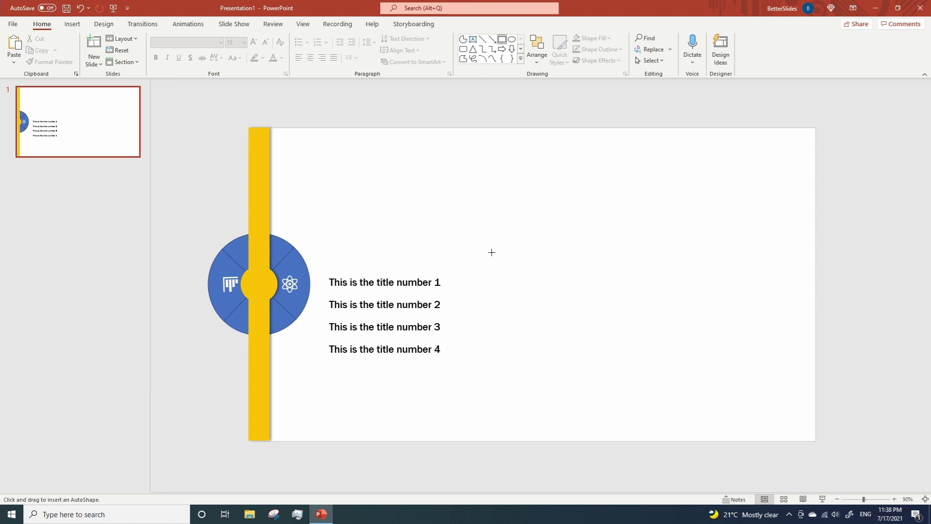
pyautogui.moveTo(476, 236); pyautogui.dragTo(477, 326)
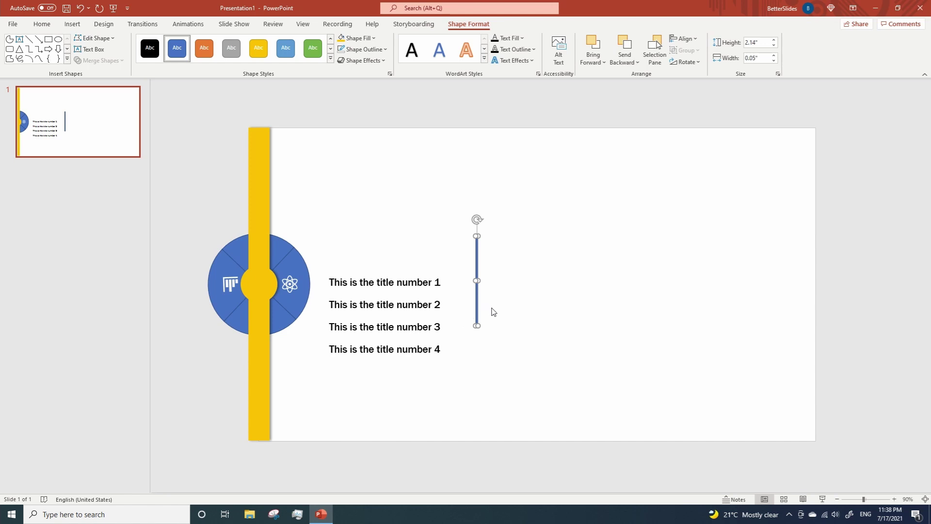
pyautogui.keyDown('shift'); pyautogui.click(305, 294); pyautogui.keyUp('shift')
pyautogui.click(694, 39)
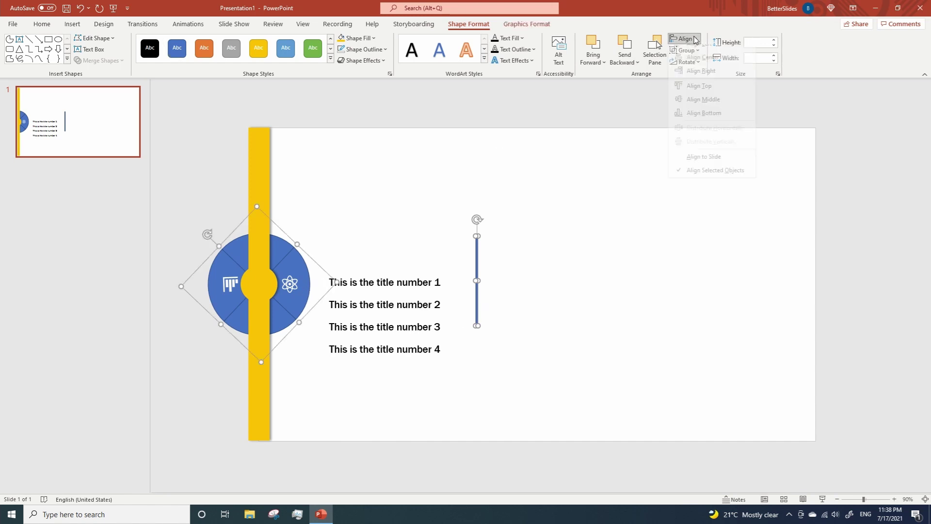
# Centre the thin bar vertically on the circle graphic.
pyautogui.click(702, 111)
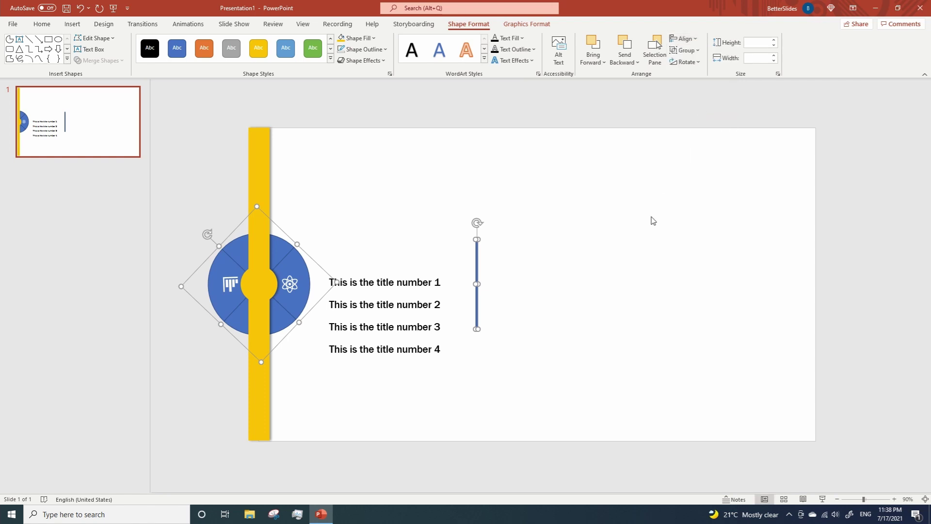
pyautogui.click(636, 233)
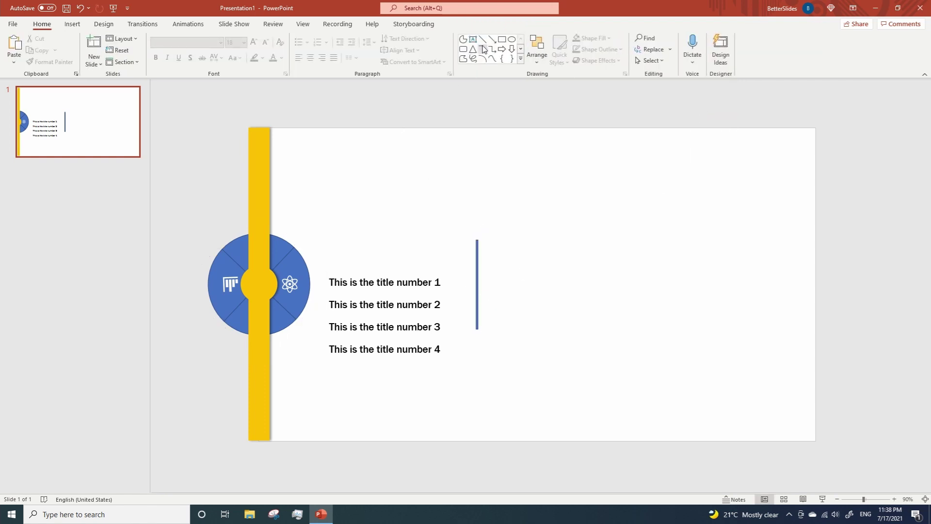
pyautogui.click(473, 39)
# Add 'This is the description for title number 1' in Franklin Gothic Book right of the bar.
pyautogui.moveTo(491, 260); pyautogui.dragTo(678, 304)
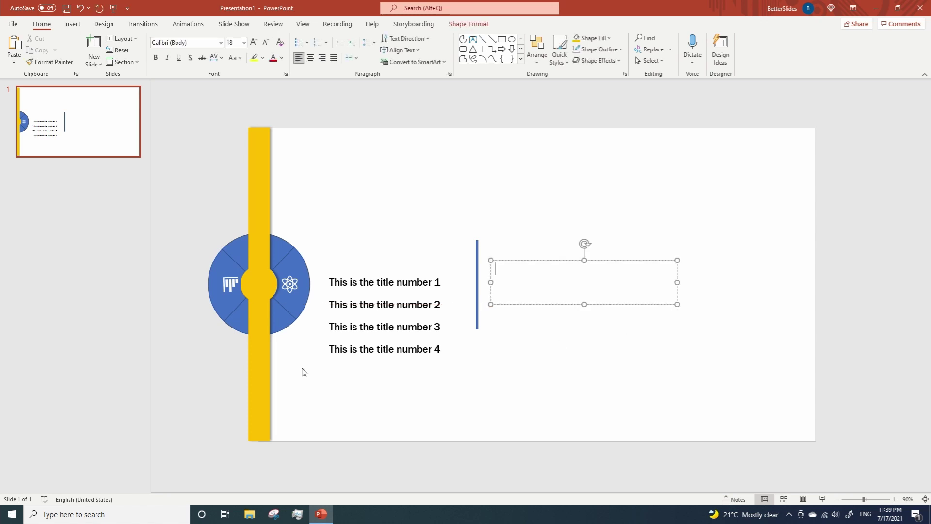
pyautogui.write('This is')
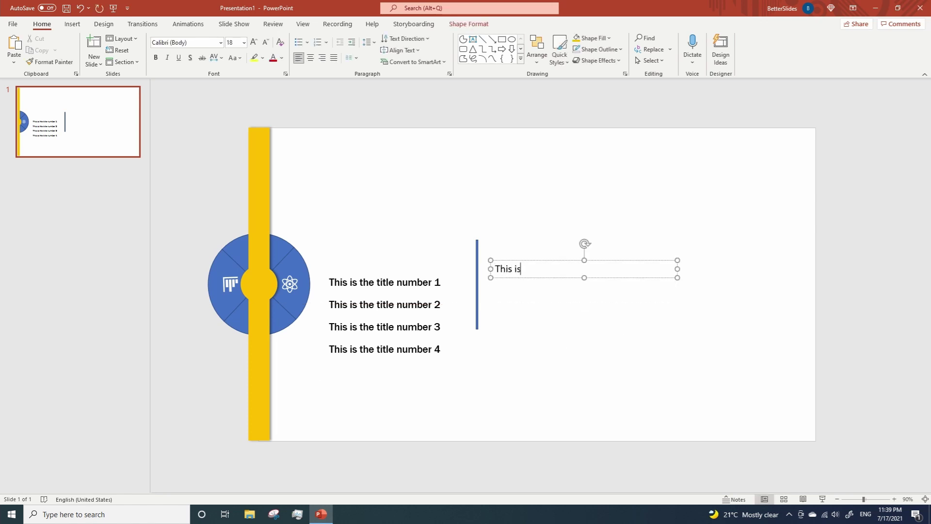
pyautogui.write(' the description for title ')
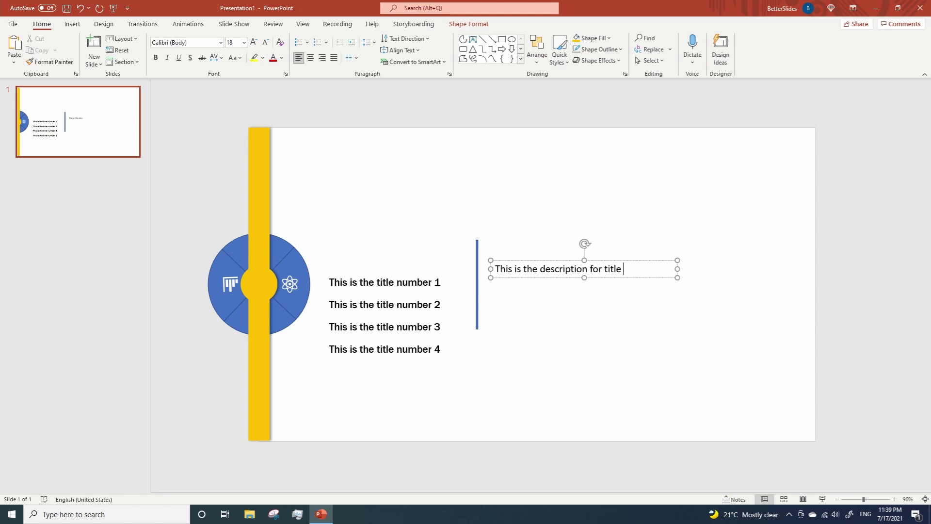
pyautogui.write('number 1')
pyautogui.moveTo(677, 269); pyautogui.dragTo(678, 269)
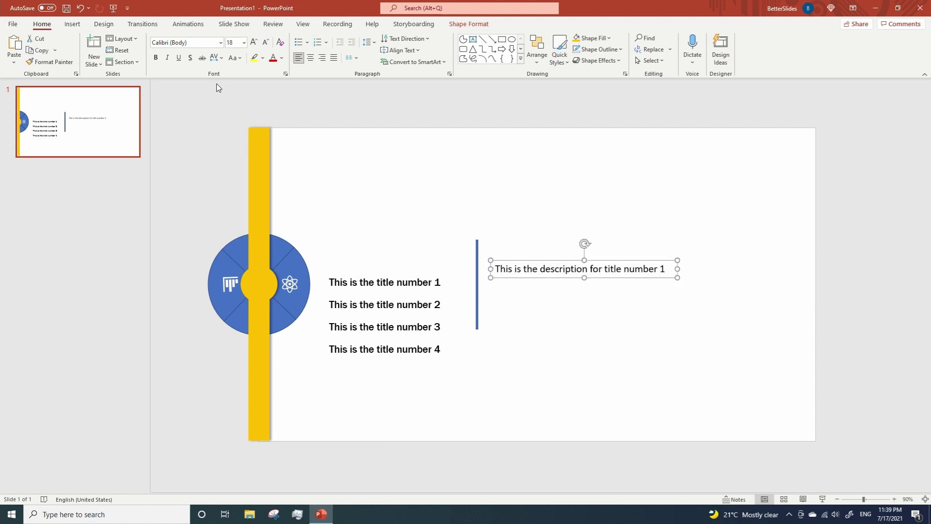
pyautogui.click(198, 44)
pyautogui.write('F')
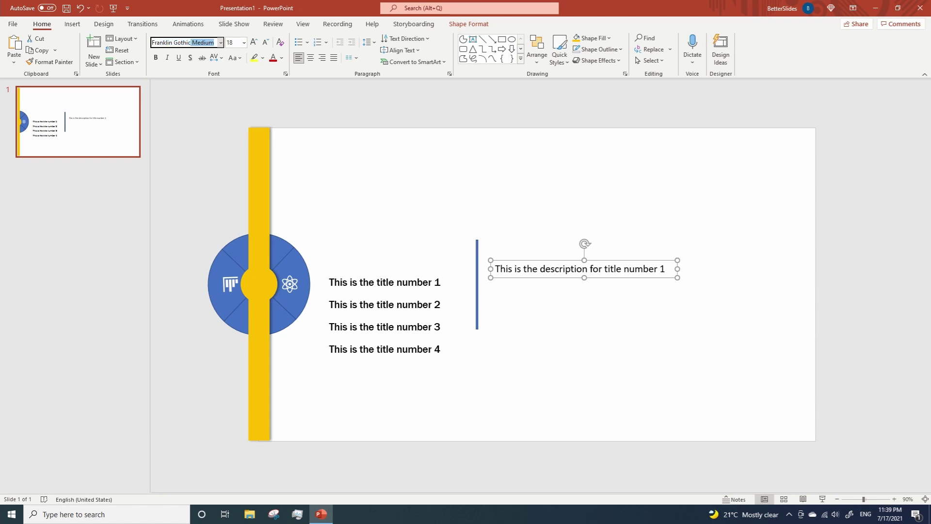
pyautogui.write('ranklin Gothic Book')
pyautogui.press('Return')
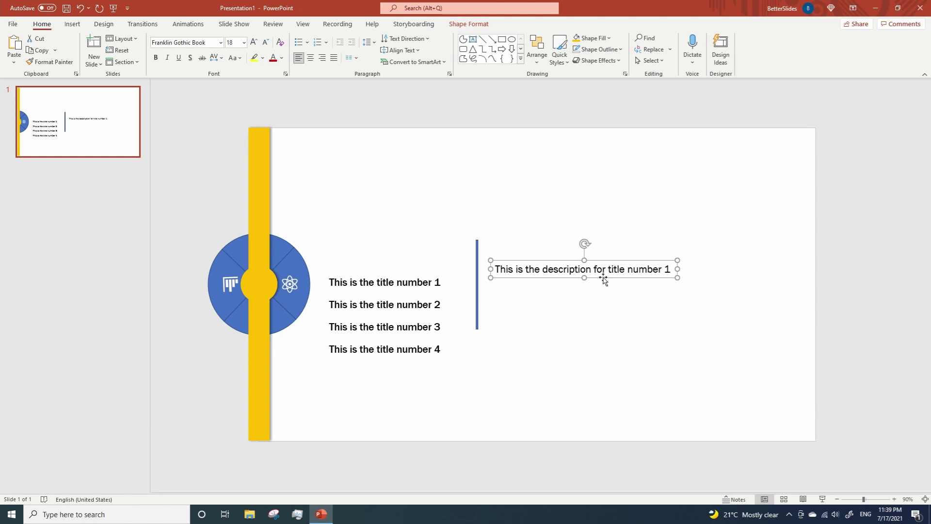
# Copy the description down three times, renumbering the copies 2, 3 and 4.
pyautogui.moveTo(604, 278); pyautogui.dragTo(599, 297)
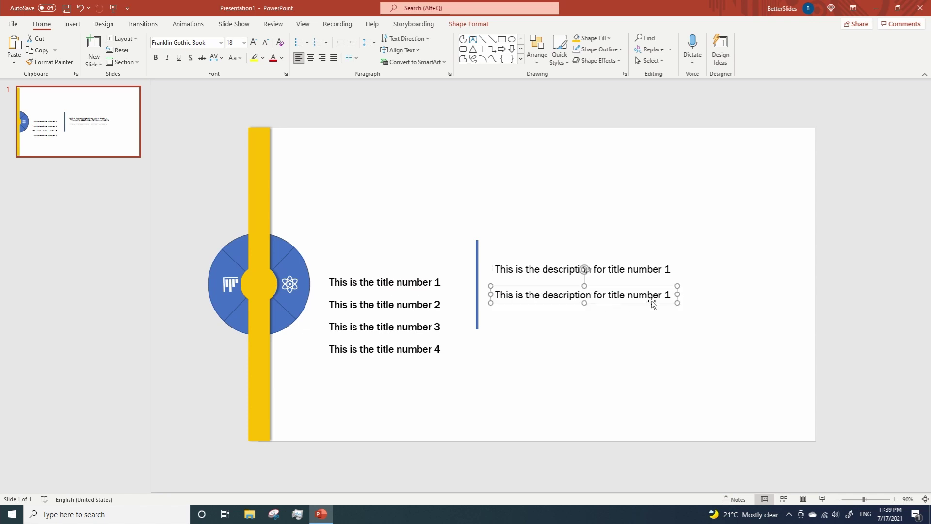
pyautogui.write('2')
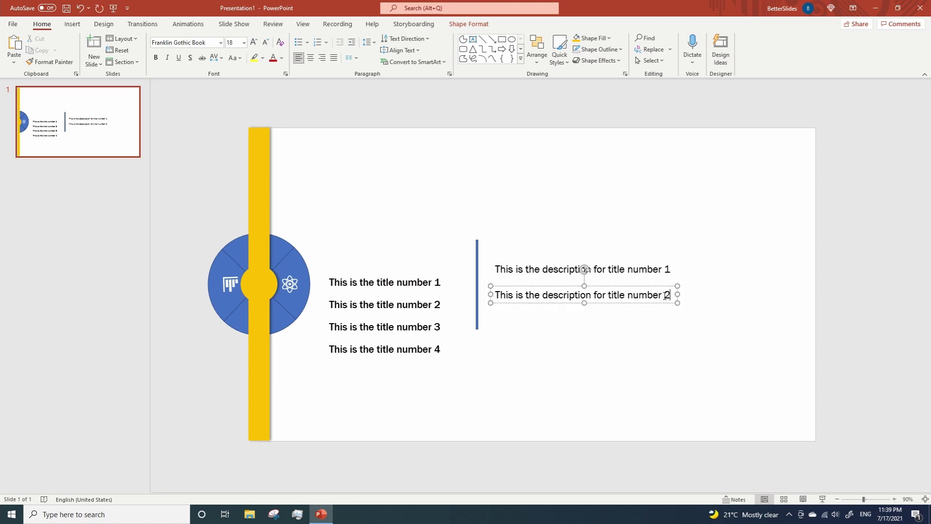
pyautogui.moveTo(645, 305); pyautogui.dragTo(650, 322)
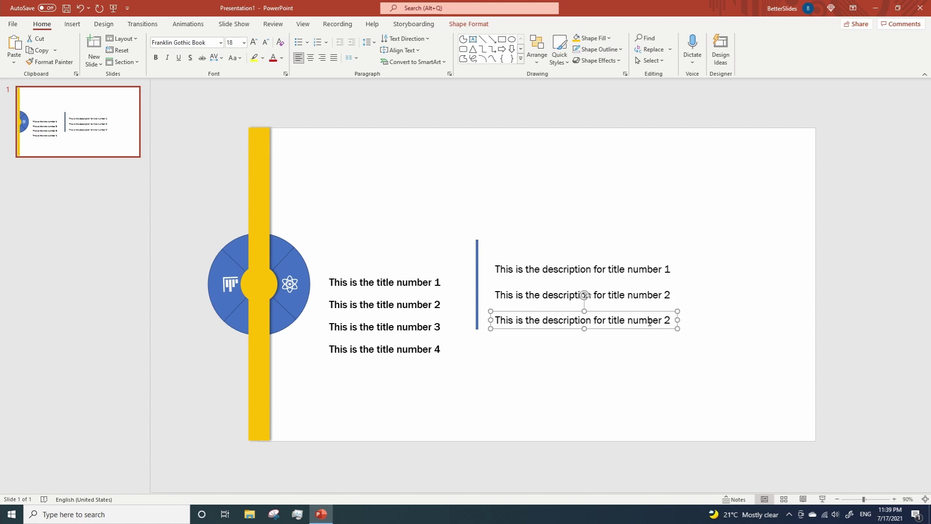
pyautogui.click(663, 322)
pyautogui.press('Delete')
pyautogui.write('3')
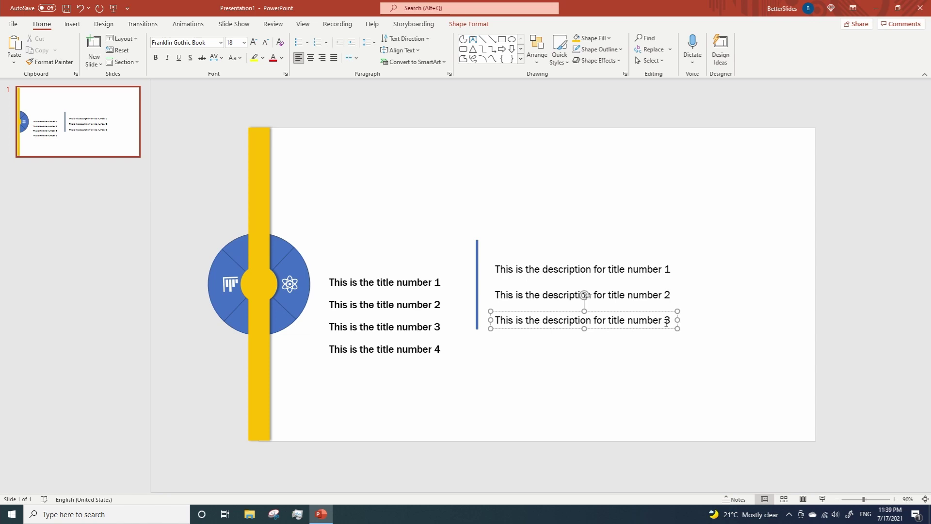
pyautogui.moveTo(648, 329); pyautogui.dragTo(650, 354)
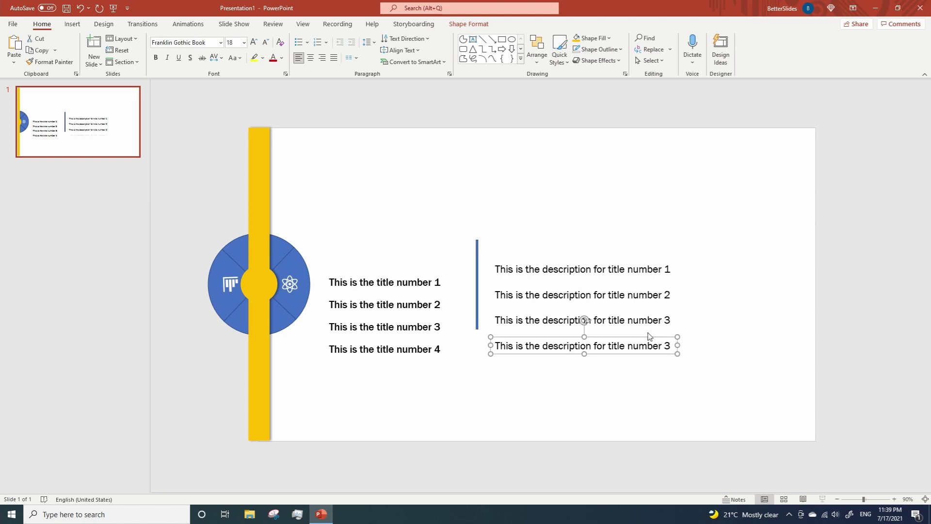
pyautogui.click(666, 346)
pyautogui.press('Delete')
pyautogui.click(655, 387)
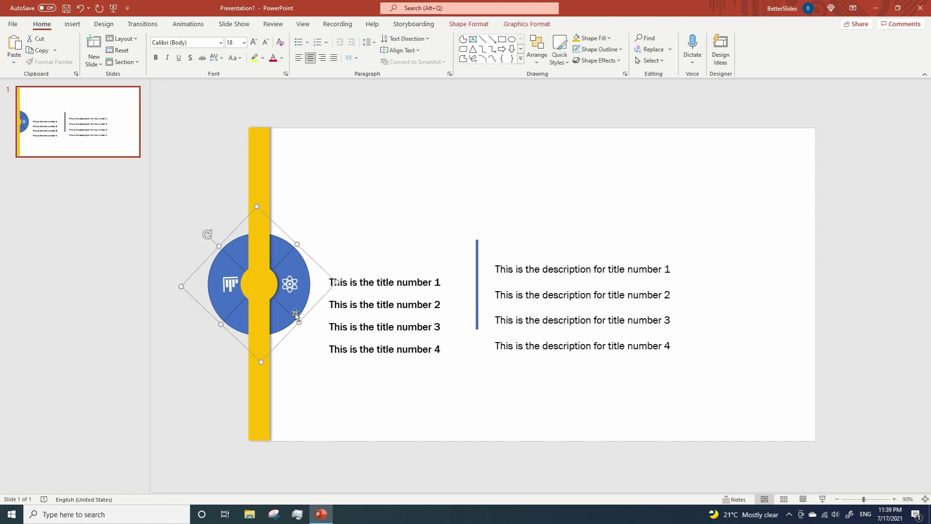
pyautogui.click(184, 25)
# Add a Spin to the circle group with Quarter Spin amount and 01.50 duration.
pyautogui.click(698, 62)
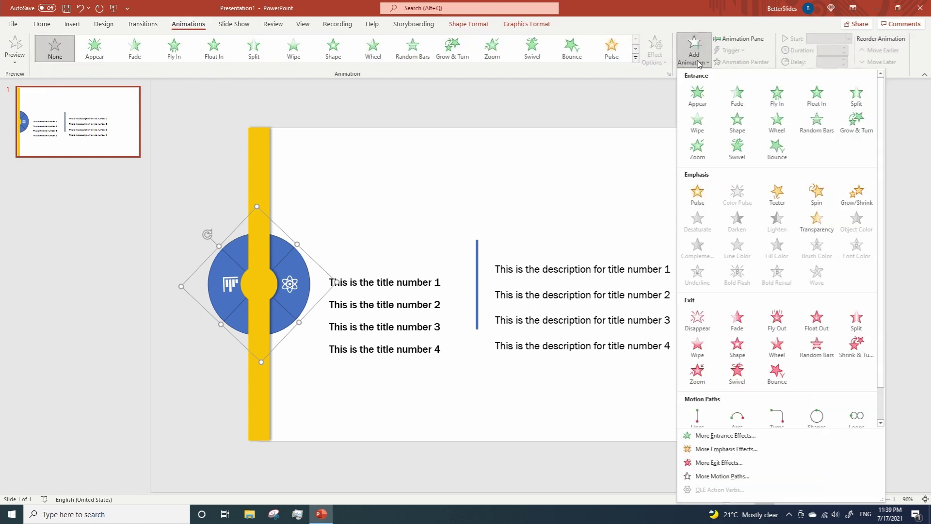
pyautogui.click(827, 199)
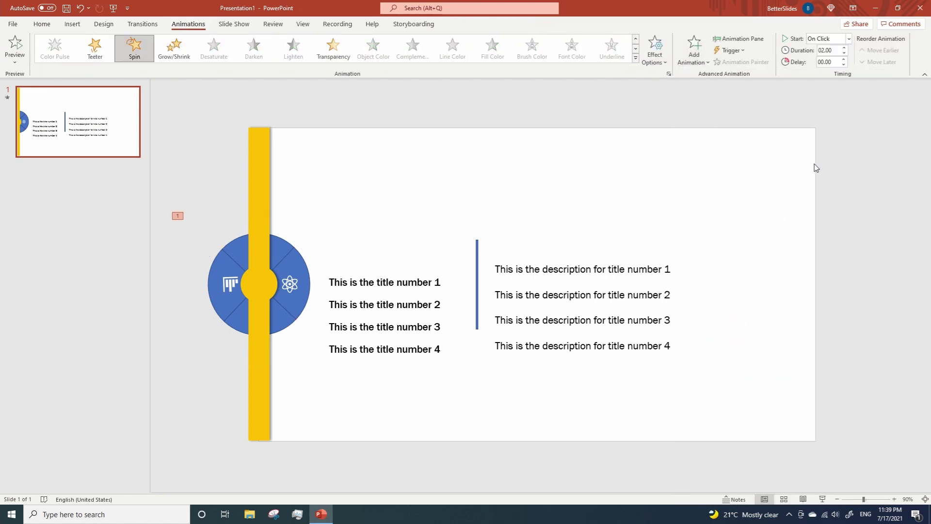
pyautogui.click(758, 40)
pyautogui.click(919, 122)
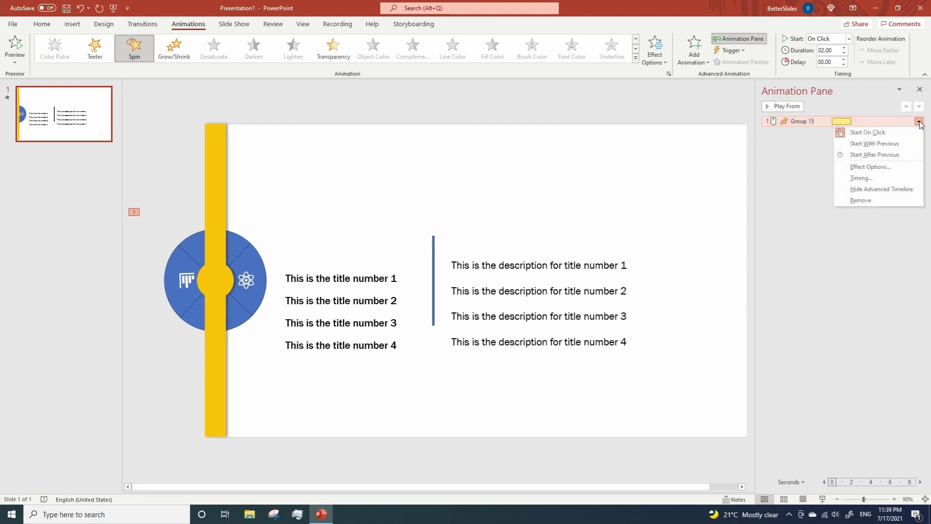
pyautogui.click(874, 167)
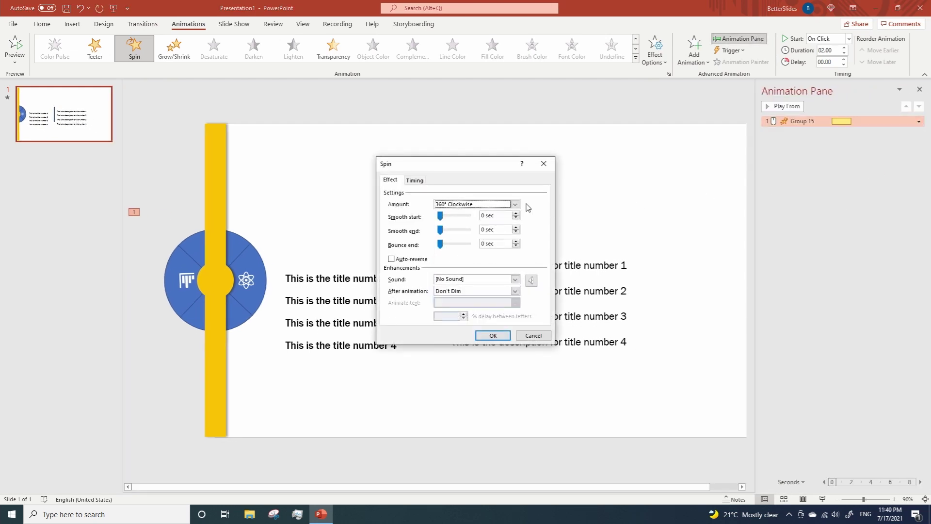
pyautogui.click(515, 204)
pyautogui.click(489, 215)
pyautogui.click(493, 336)
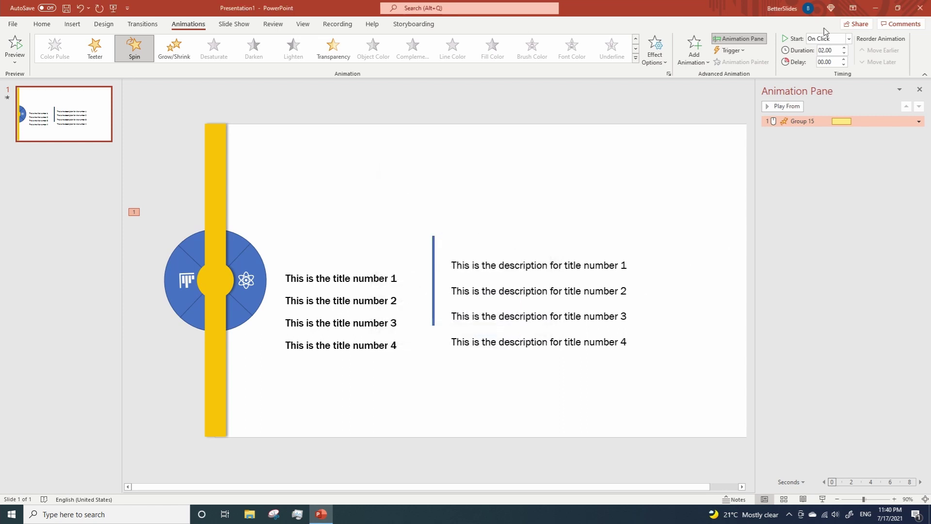
pyautogui.click(826, 50)
pyautogui.write('01.50')
pyautogui.press('Return')
pyautogui.click(398, 286)
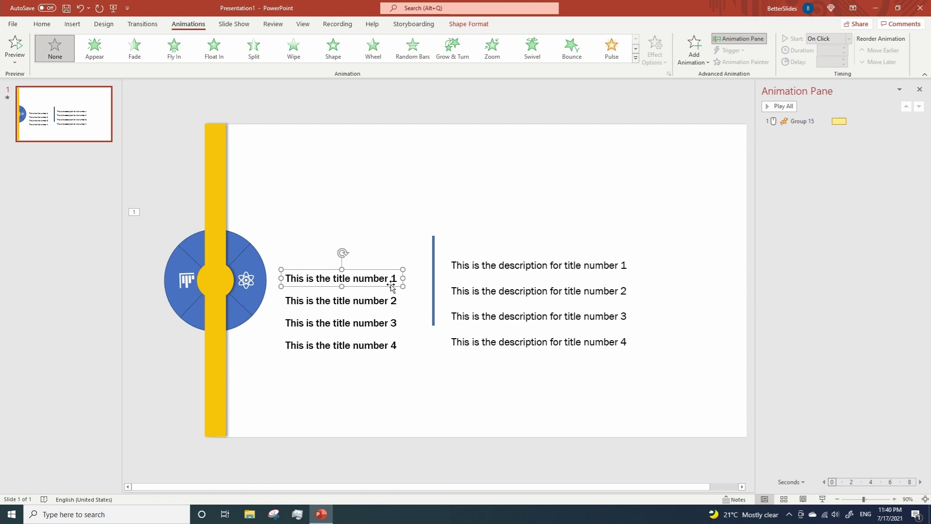
# Give title 1 a Disappear exit starting With Previous.
pyautogui.click(712, 56)
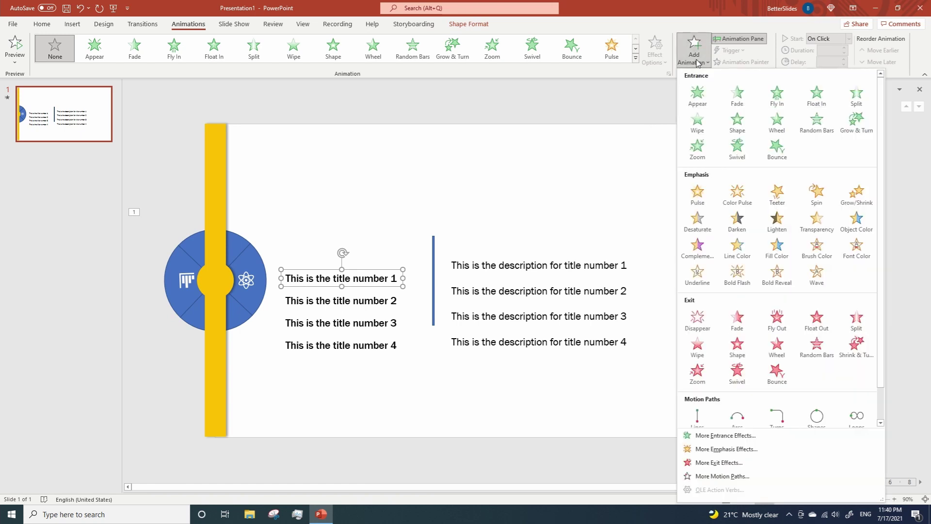
pyautogui.click(701, 321)
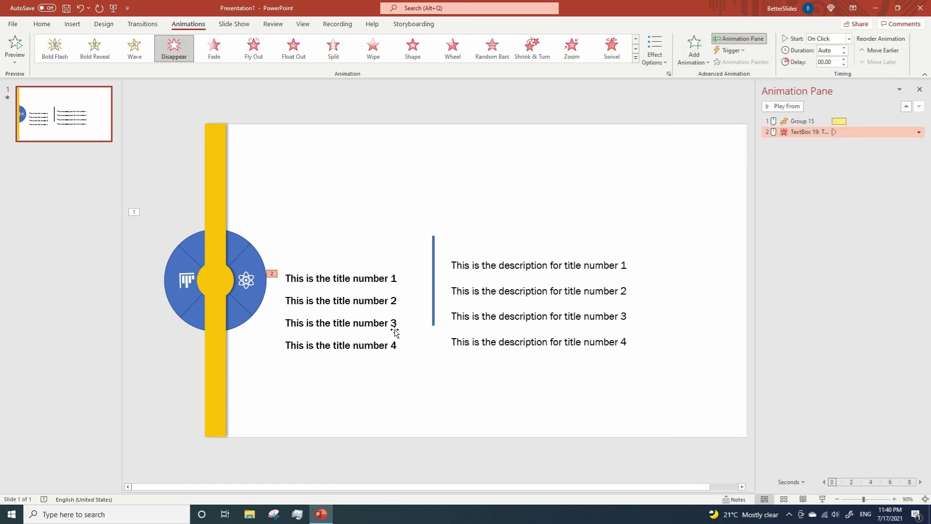
pyautogui.click(918, 132)
pyautogui.click(870, 152)
# Give title 2 a Fade entrance, With Previous, lasting 1.50 seconds.
pyautogui.click(341, 297)
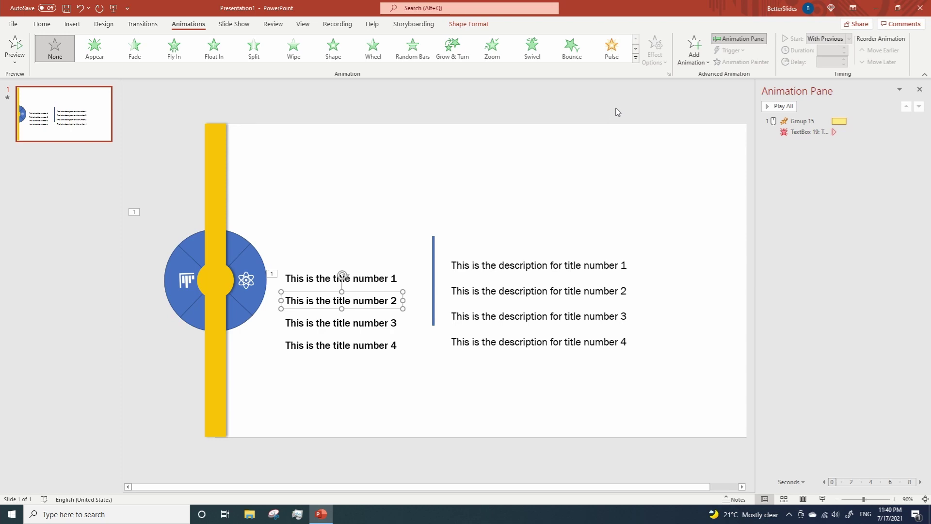
pyautogui.click(694, 63)
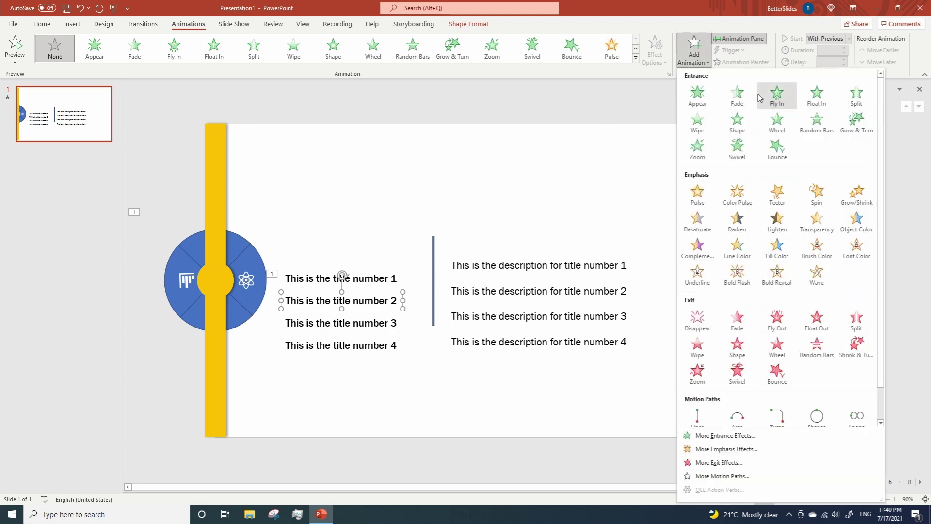
pyautogui.click(737, 94)
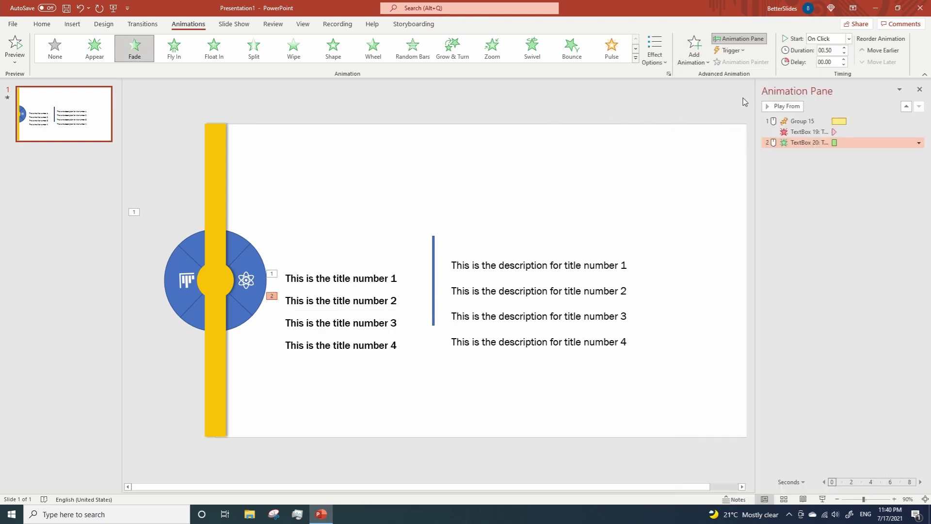
pyautogui.click(919, 144)
pyautogui.click(824, 163)
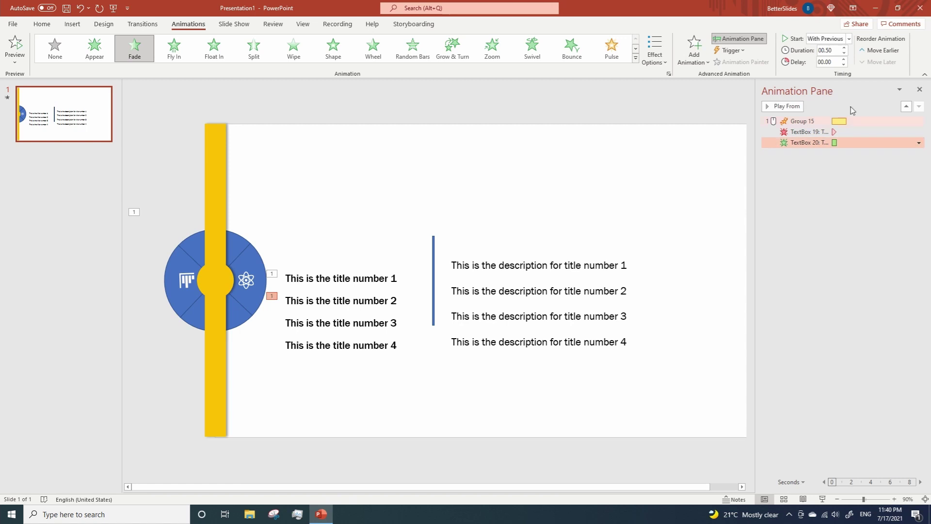
pyautogui.click(830, 51)
pyautogui.write('1.5')
pyautogui.press('Return')
pyautogui.click(245, 315)
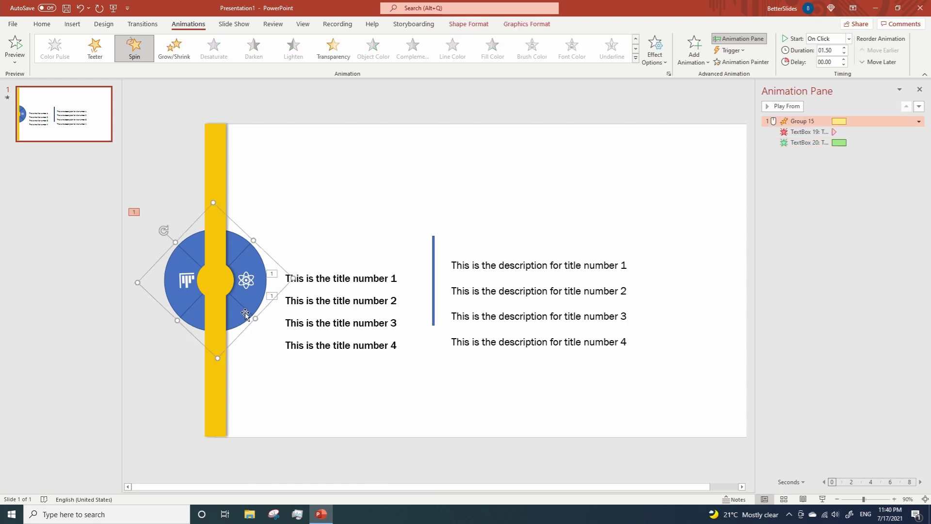
# Add another Spin to the circle group, Quarter Spin amount, duration 1.50 seconds.
pyautogui.click(697, 55)
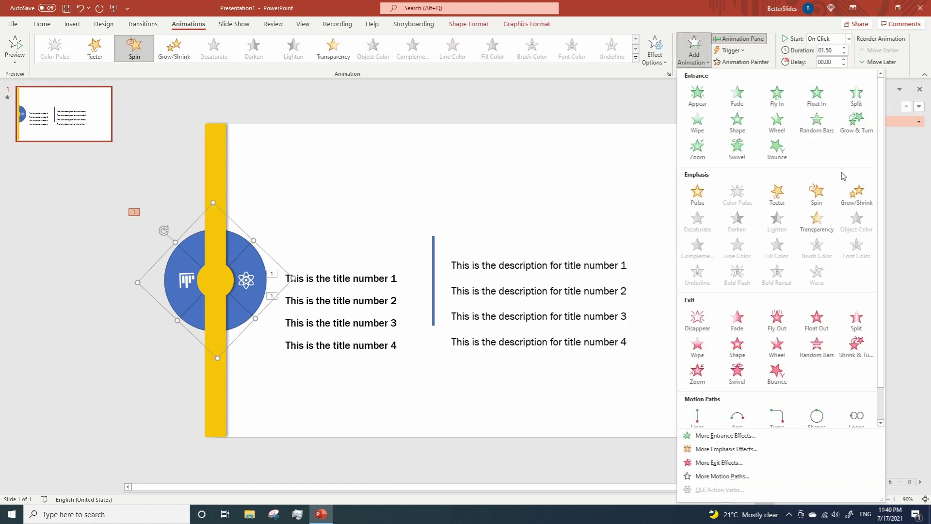
pyautogui.click(824, 196)
pyautogui.click(919, 153)
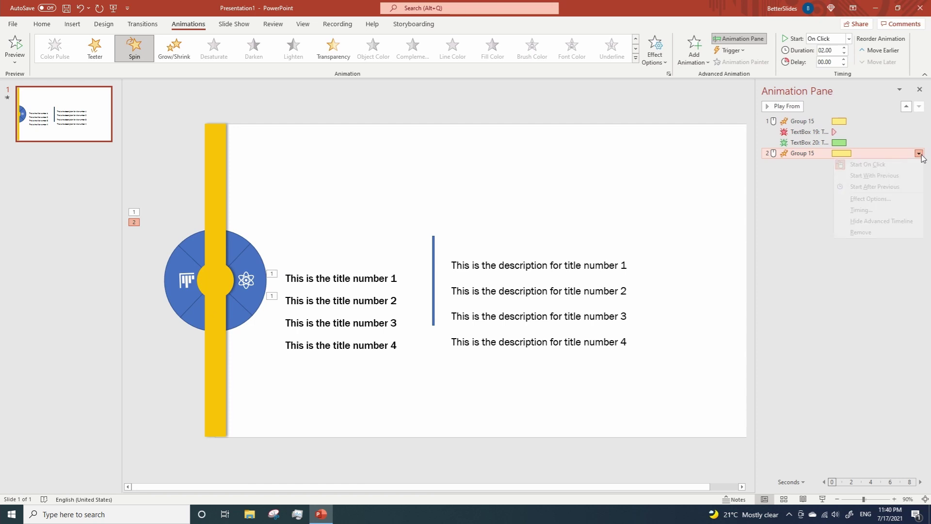
pyautogui.click(871, 198)
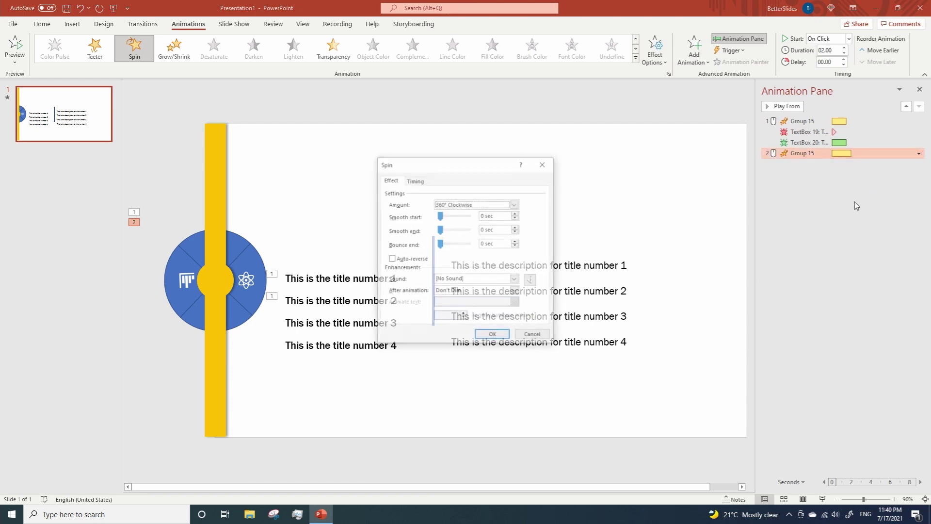
pyautogui.click(515, 204)
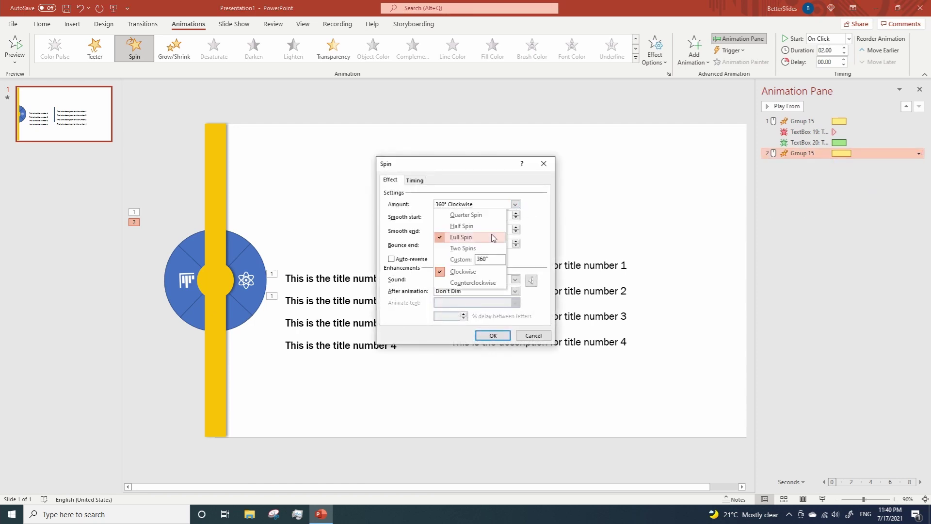
pyautogui.click(451, 215)
pyautogui.click(492, 335)
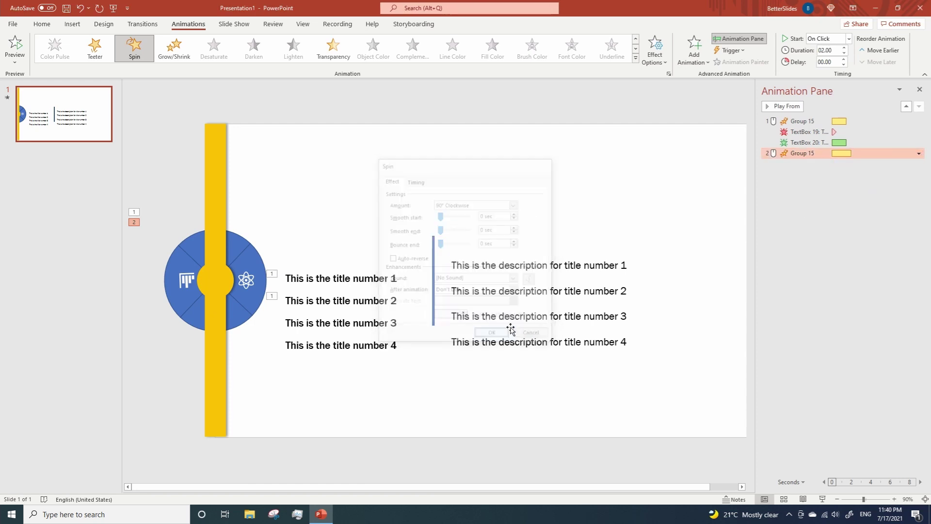
pyautogui.click(825, 50)
pyautogui.write('1.5')
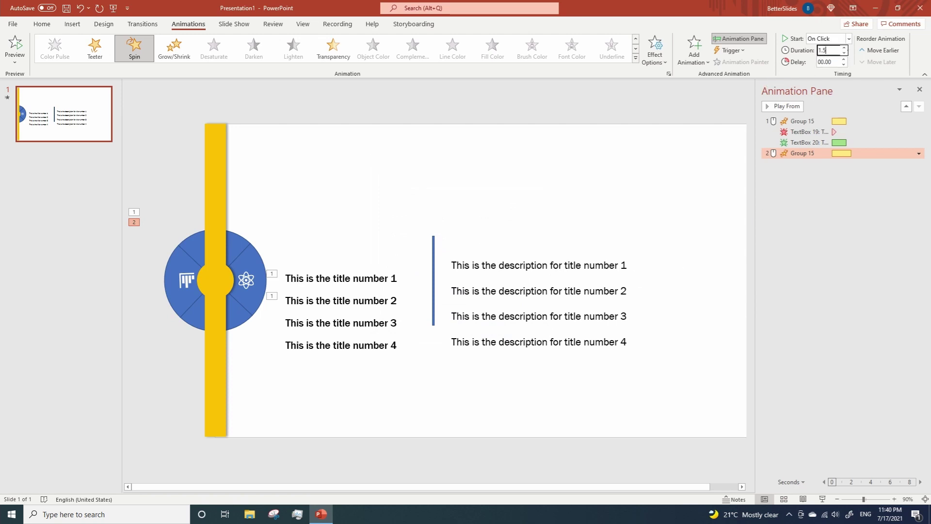
pyautogui.press('Return')
pyautogui.click(350, 306)
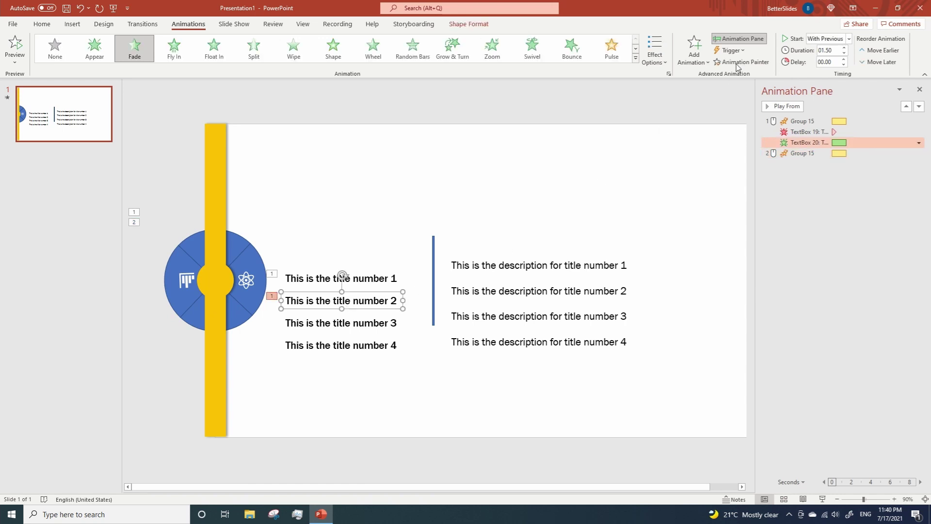
# Give title 2 a Disappear exit starting With Previous.
pyautogui.click(696, 55)
pyautogui.click(701, 320)
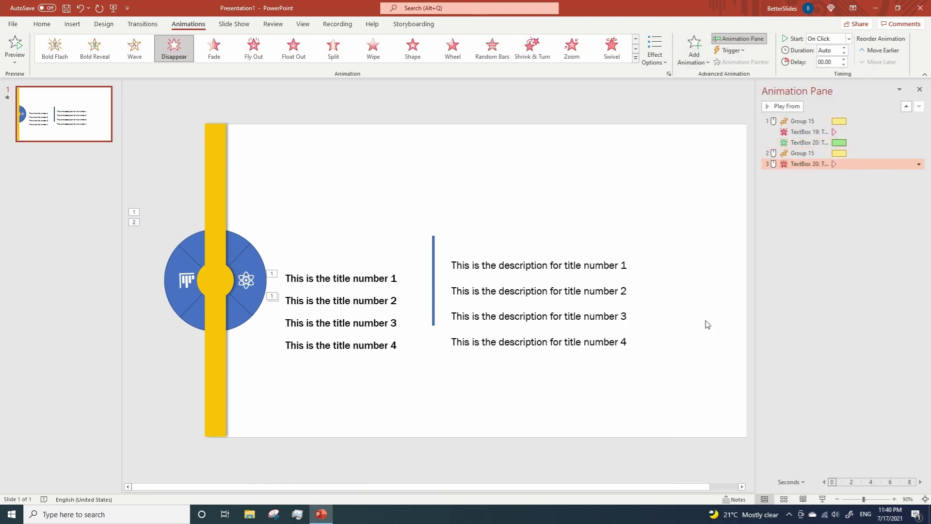
pyautogui.click(919, 164)
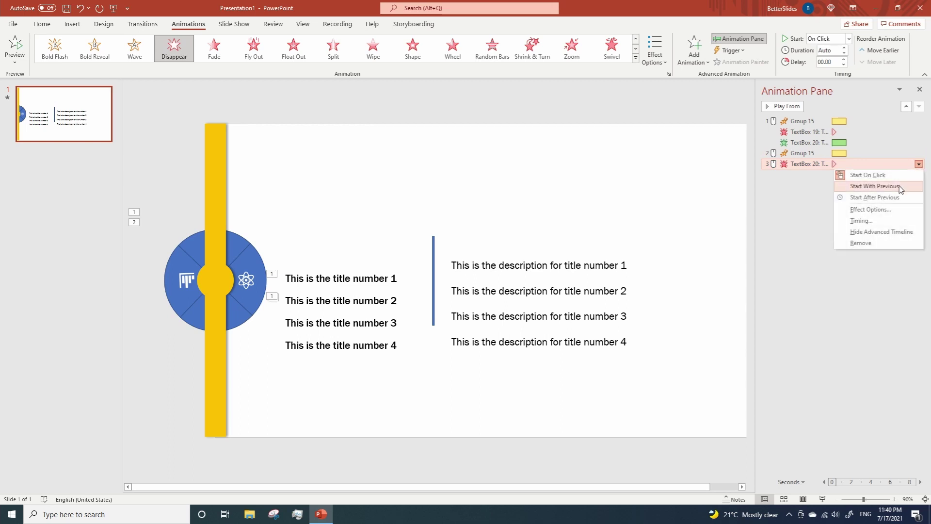
pyautogui.click(874, 186)
# Give title 3 a Fade entrance, With Previous, lasting 1.50 seconds.
pyautogui.click(360, 331)
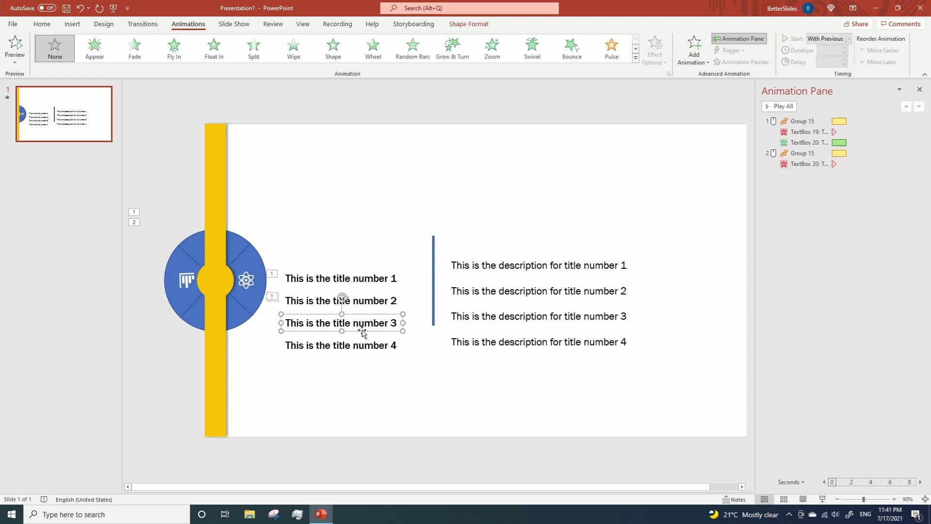
pyautogui.click(693, 58)
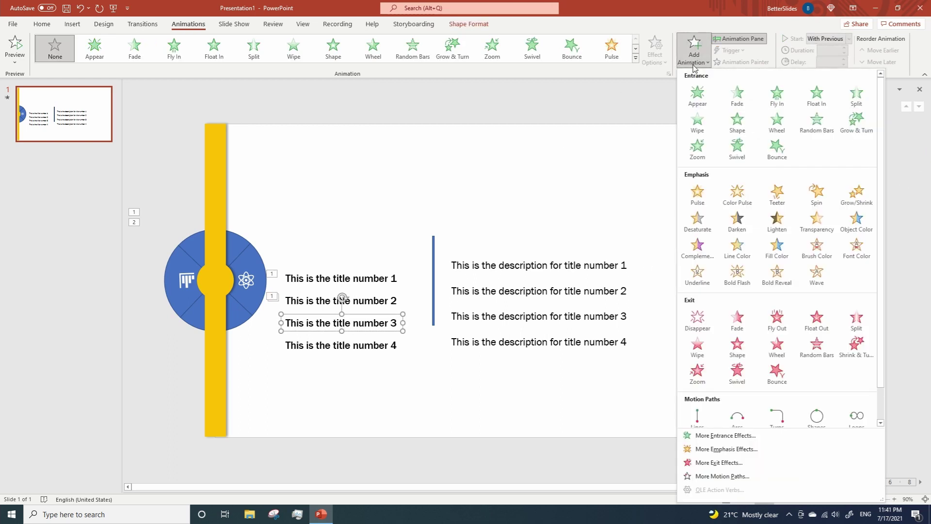
pyautogui.click(738, 95)
pyautogui.click(920, 175)
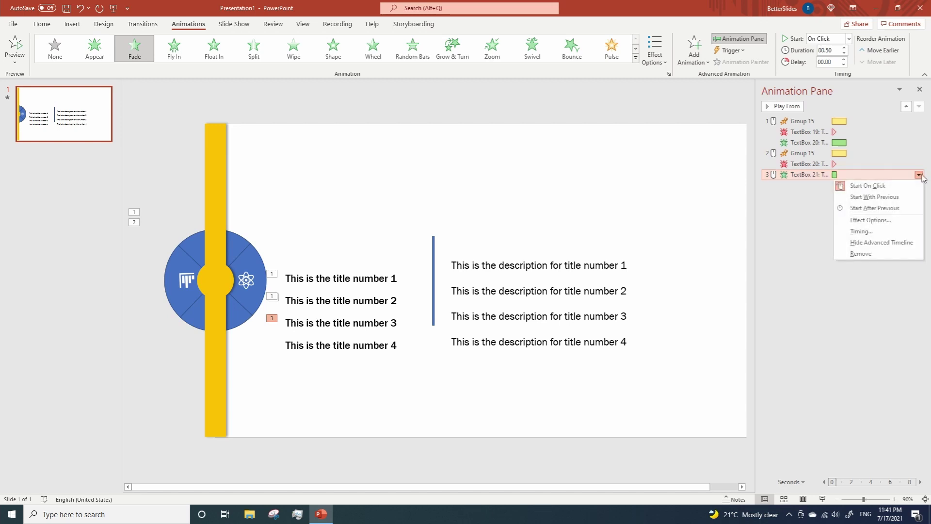
pyautogui.click(869, 197)
pyautogui.doubleClick(832, 49)
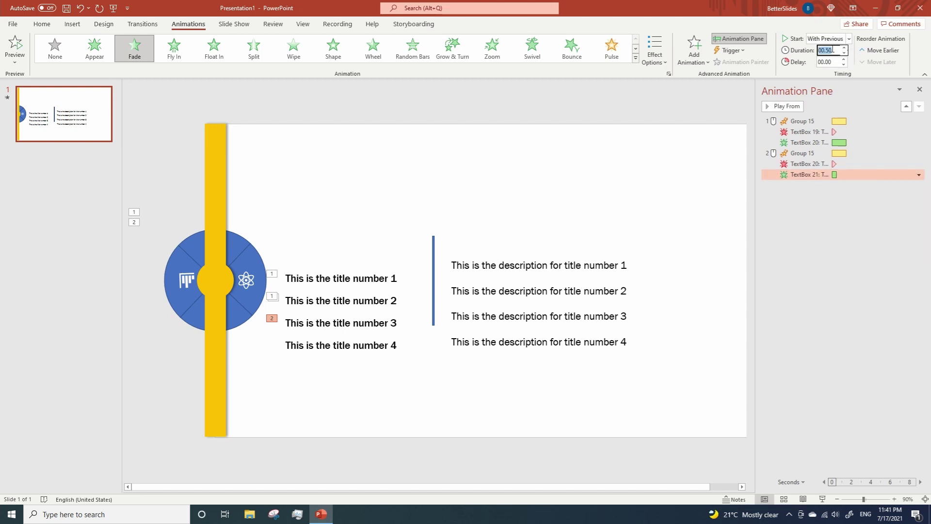
pyautogui.write('1.5')
pyautogui.press('Return')
# Add a third Spin to the circle group with Quarter Spin amount.
pyautogui.click(242, 310)
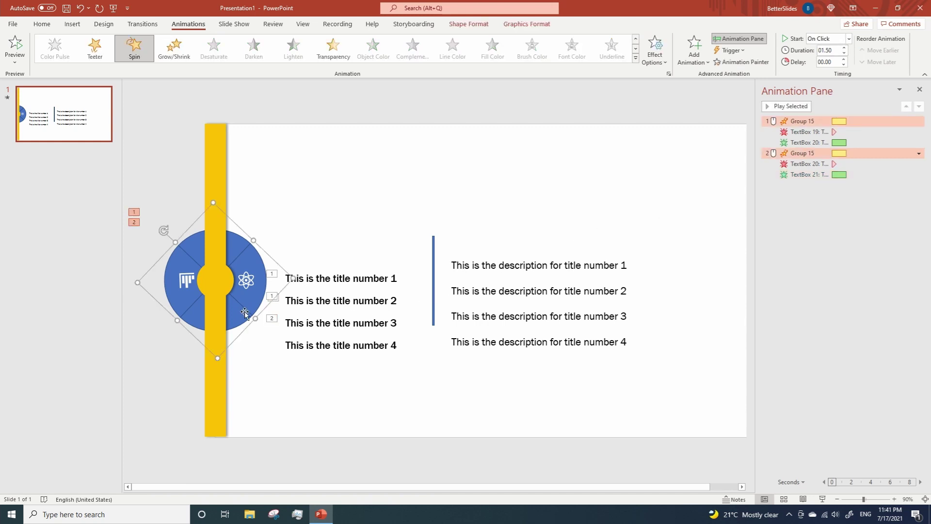
pyautogui.click(695, 57)
pyautogui.click(824, 196)
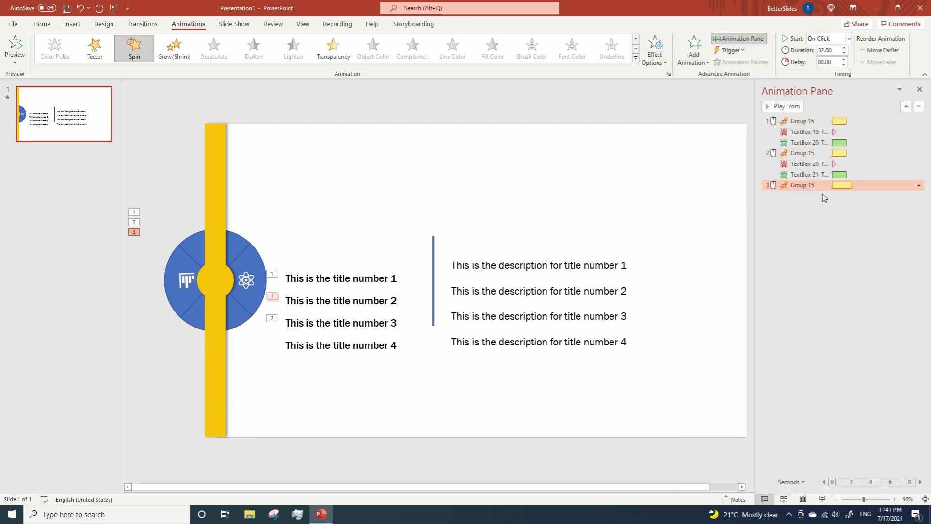
pyautogui.click(918, 185)
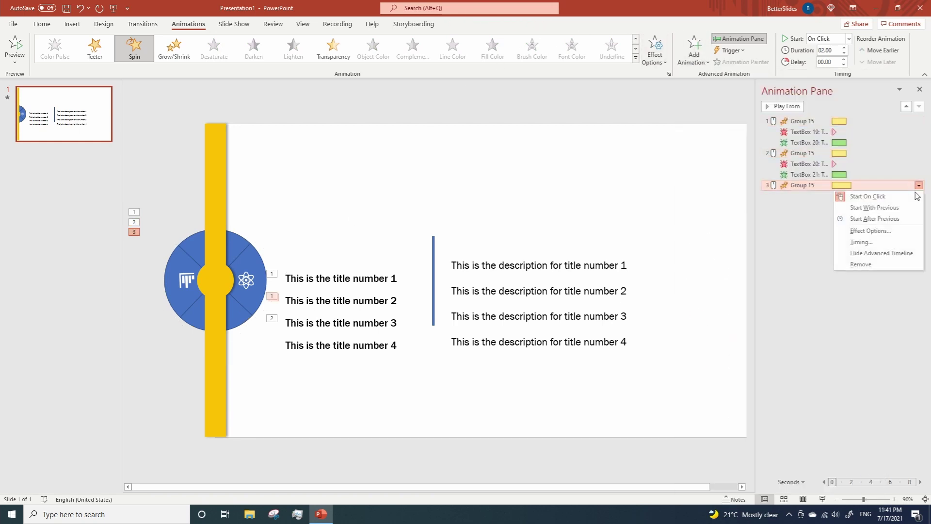
pyautogui.click(885, 228)
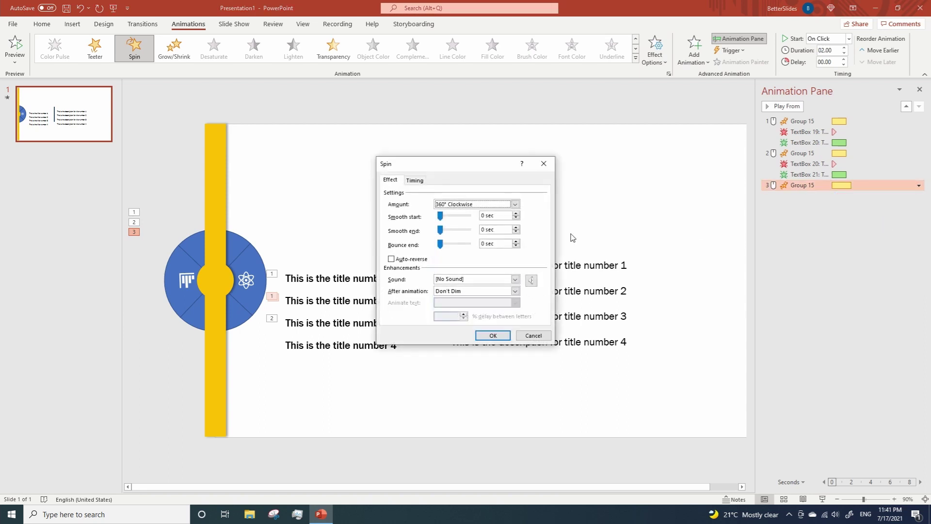
pyautogui.click(515, 204)
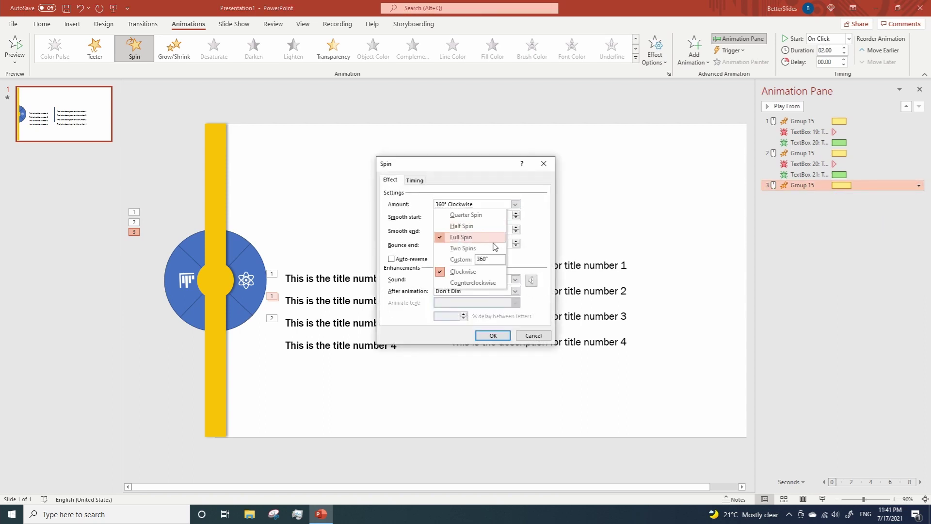
pyautogui.click(476, 219)
pyautogui.click(490, 334)
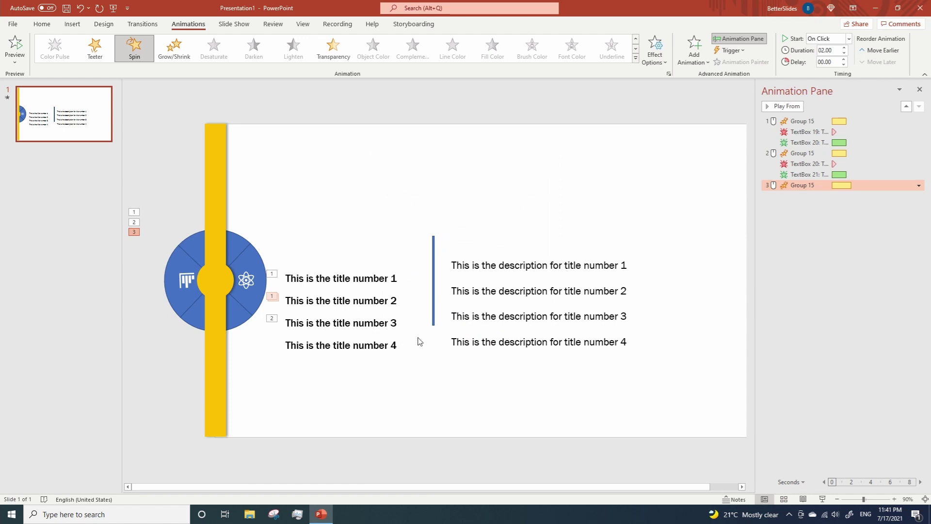
# Give title 3 a Disappear exit starting With Previous.
pyautogui.click(339, 324)
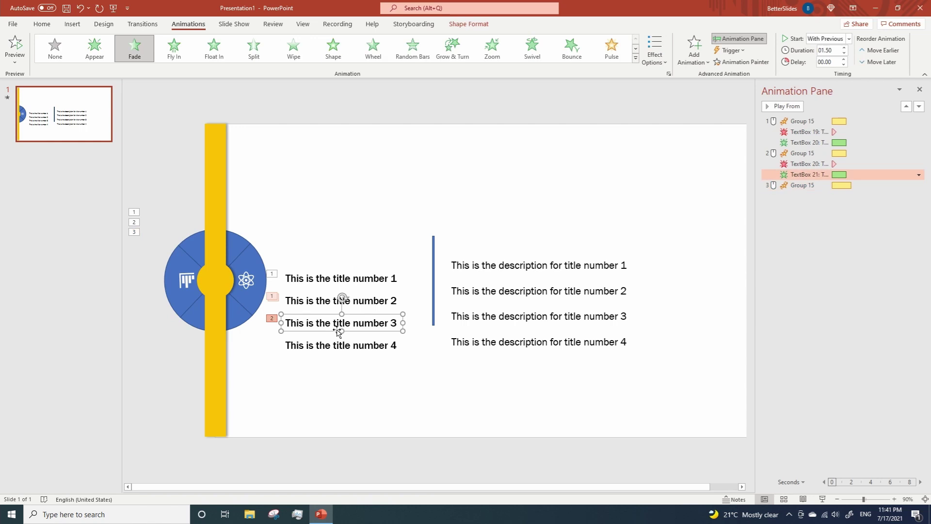
pyautogui.click(691, 59)
pyautogui.click(698, 321)
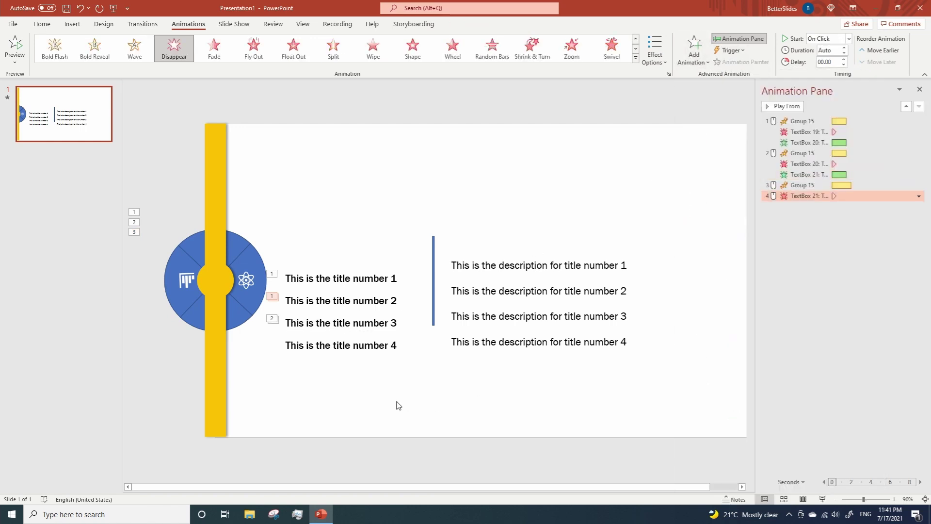
pyautogui.click(920, 196)
pyautogui.click(874, 219)
# Give title 4 a Fade entrance, With Previous, lasting 1.5 seconds.
pyautogui.click(338, 350)
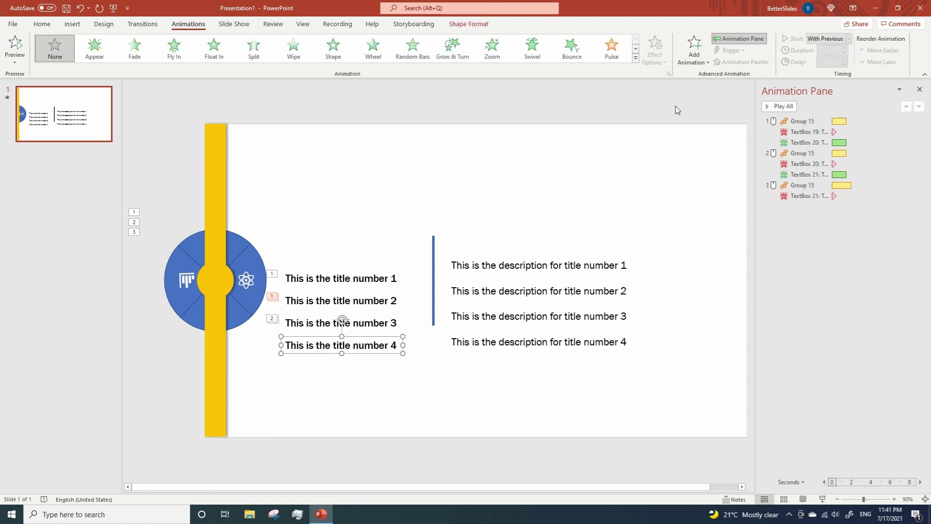
pyautogui.click(701, 63)
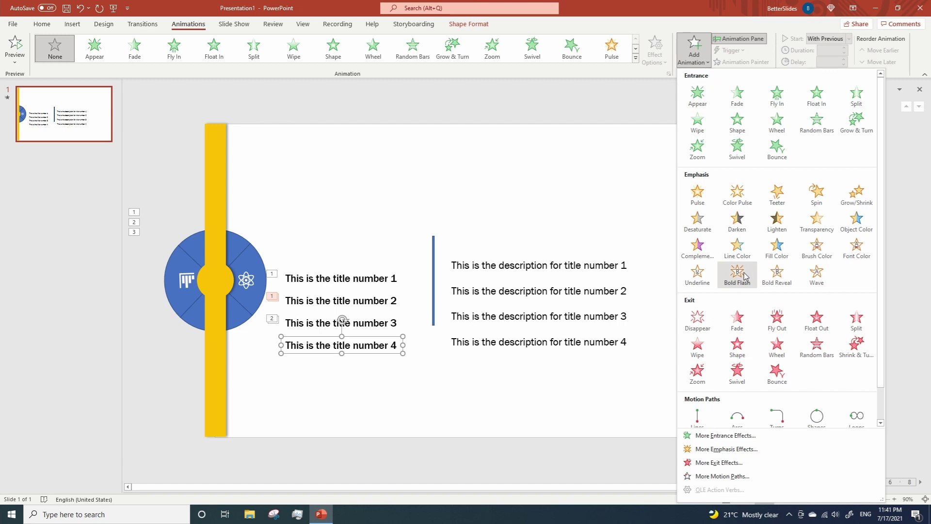
pyautogui.click(737, 106)
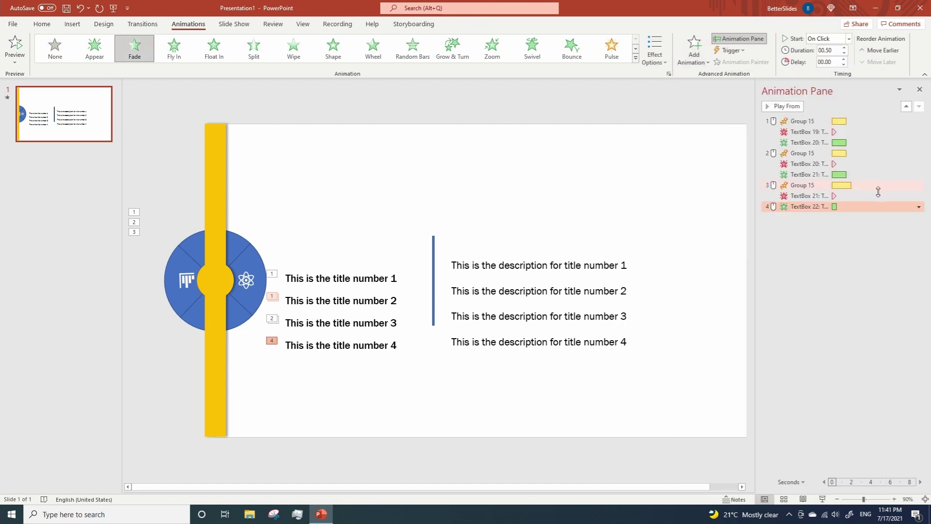
pyautogui.click(918, 206)
pyautogui.click(897, 229)
pyautogui.doubleClick(827, 51)
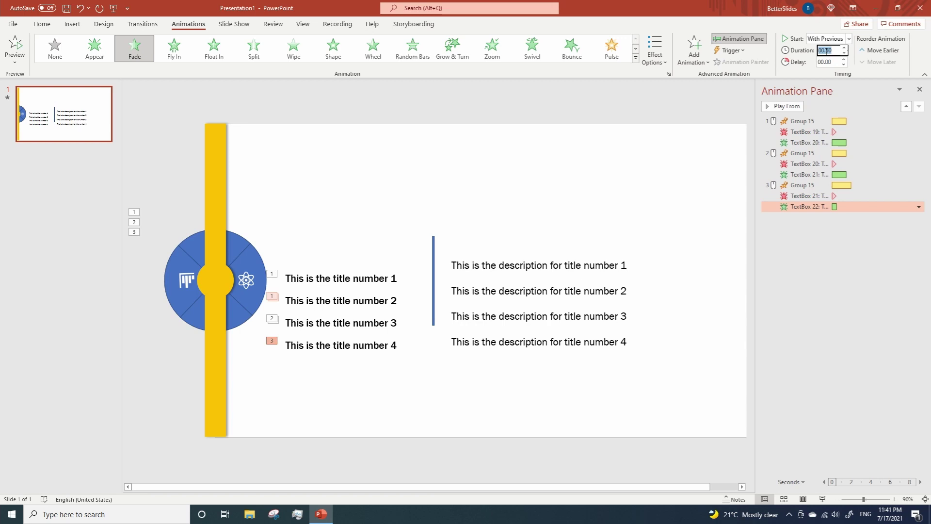
pyautogui.write('1.5')
pyautogui.press('Return')
pyautogui.click(370, 374)
pyautogui.click(373, 278)
# Align the four titles Center and Middle so they overlap in one spot.
pyautogui.keyDown('shift'); pyautogui.click(367, 301); pyautogui.keyUp('shift')
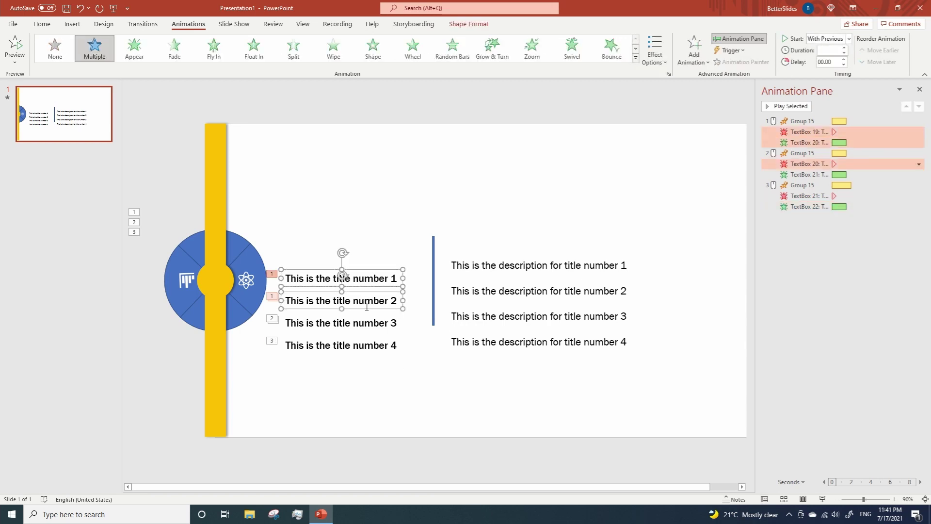
pyautogui.keyDown('shift'); pyautogui.click(366, 321); pyautogui.keyUp('shift')
pyautogui.keyDown('shift'); pyautogui.click(365, 346); pyautogui.keyUp('shift')
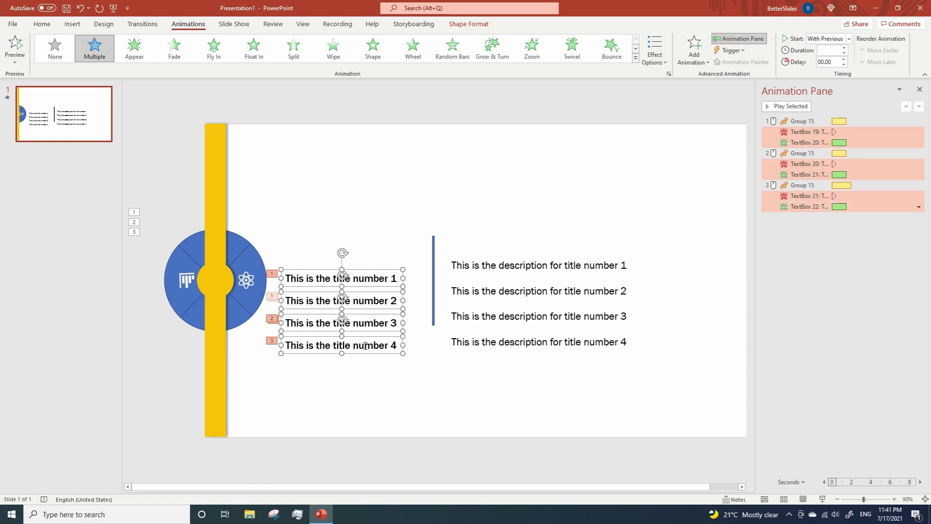
pyautogui.click(42, 24)
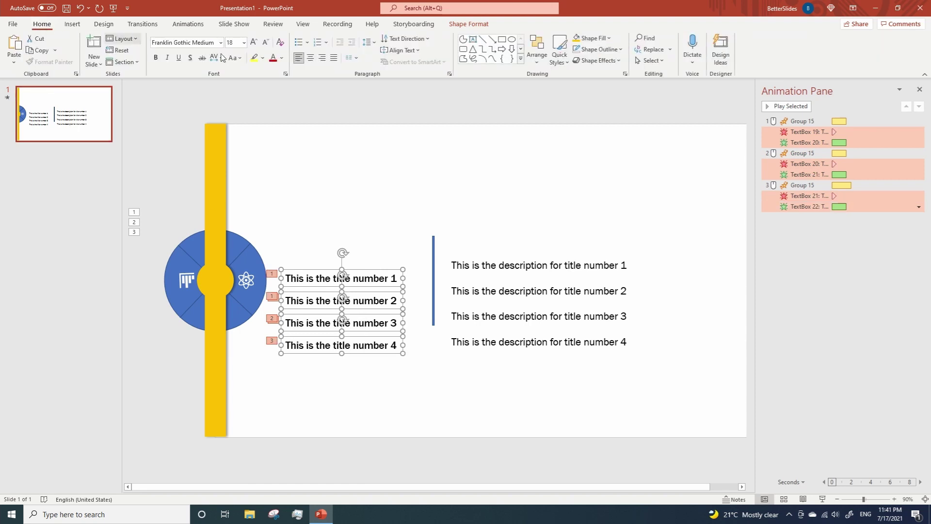
pyautogui.click(537, 48)
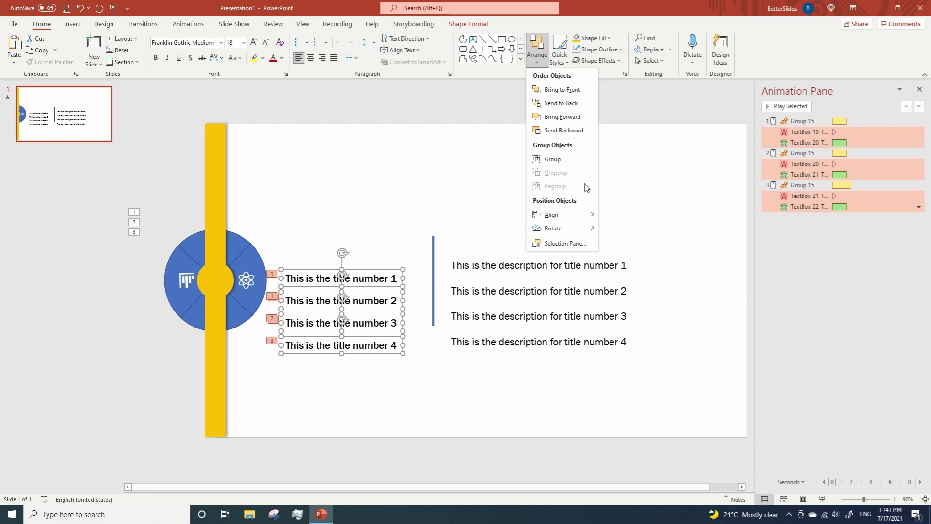
pyautogui.moveTo(569, 219)
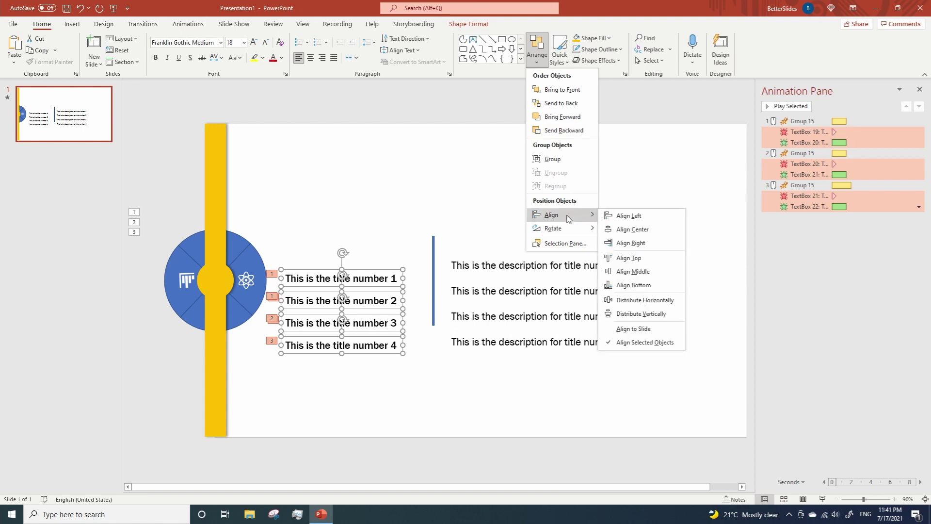
pyautogui.click(629, 230)
pyautogui.click(538, 55)
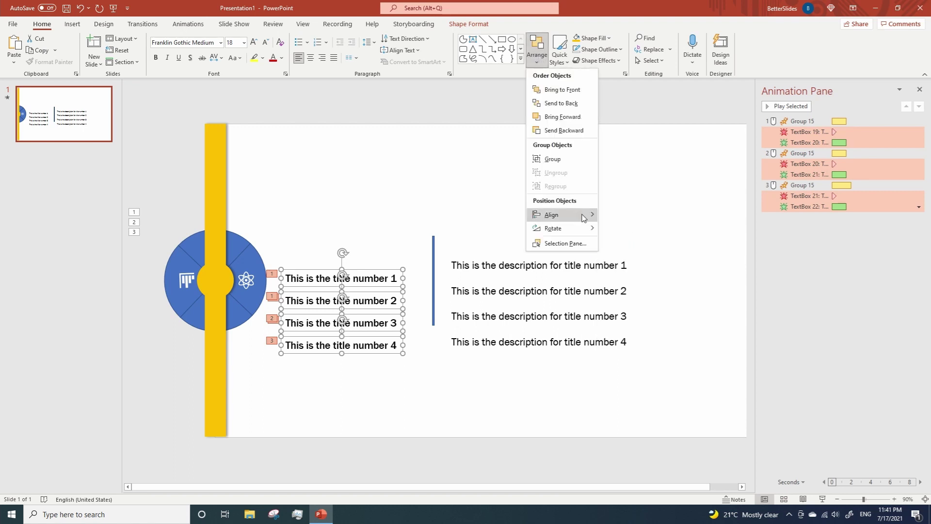
pyautogui.moveTo(563, 214)
pyautogui.click(627, 270)
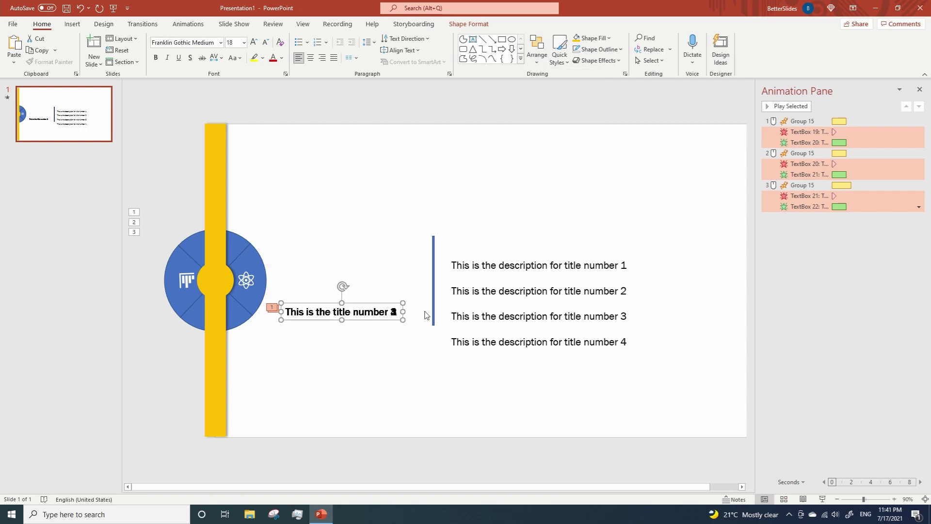
# Align the stacked titles to the circle group's vertical middle.
pyautogui.keyDown('shift'); pyautogui.click(267, 285); pyautogui.keyUp('shift')
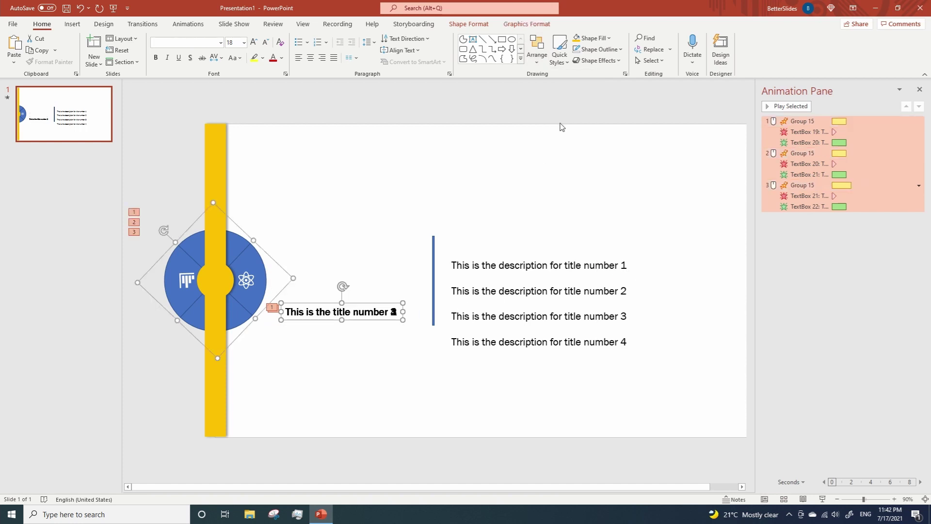
pyautogui.click(539, 61)
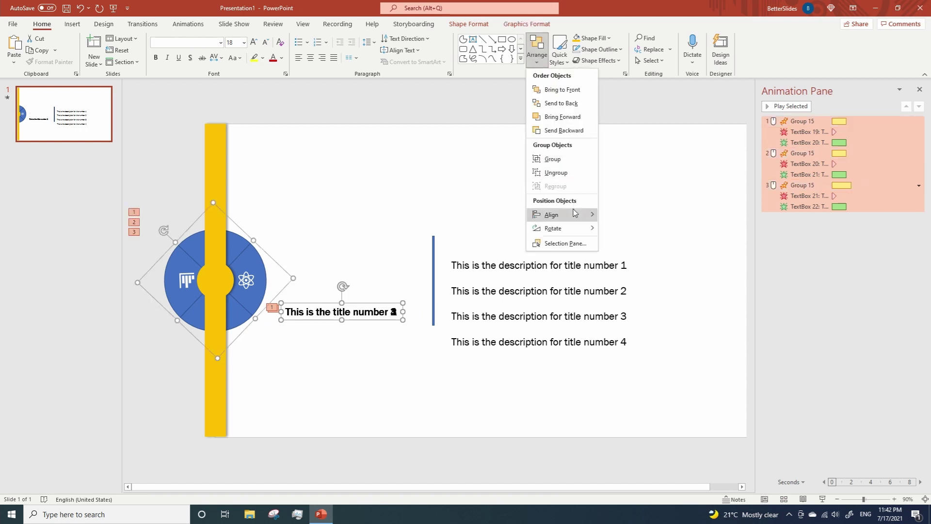
pyautogui.moveTo(578, 215)
pyautogui.click(638, 271)
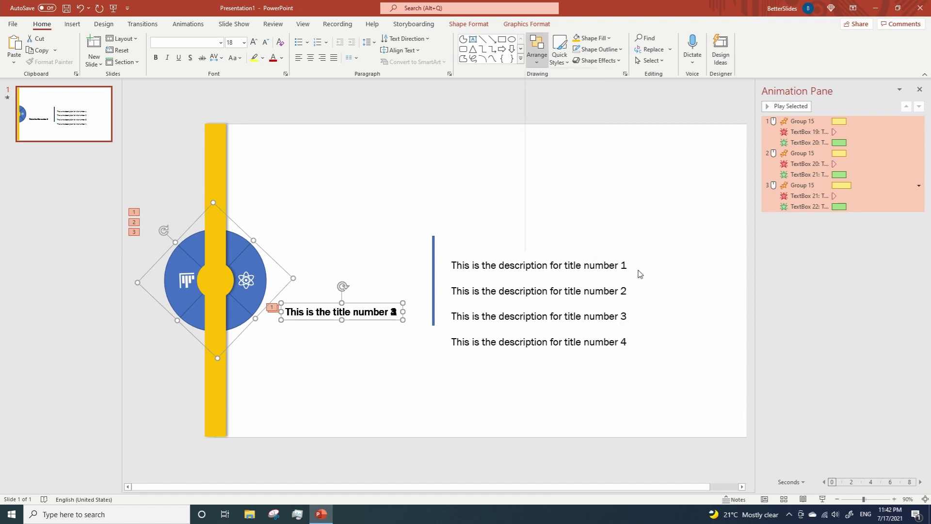
pyautogui.click(400, 339)
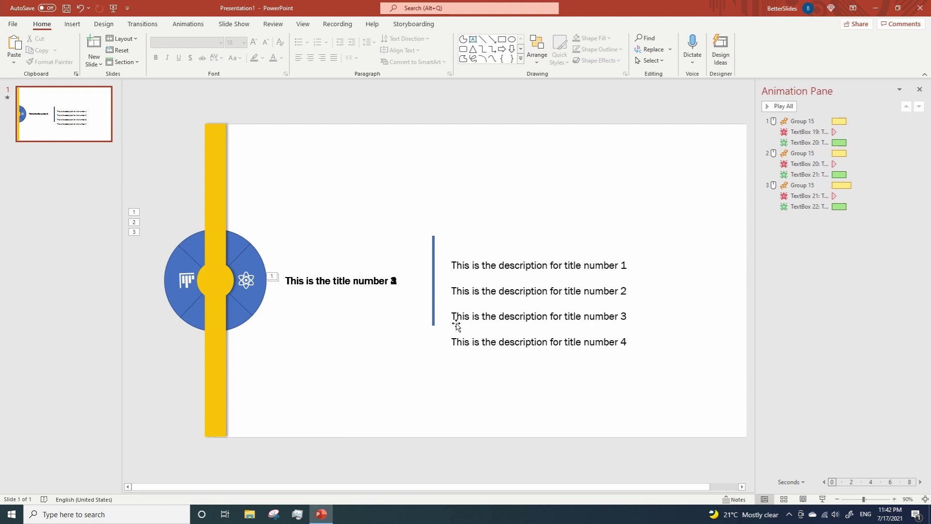
pyautogui.click(514, 270)
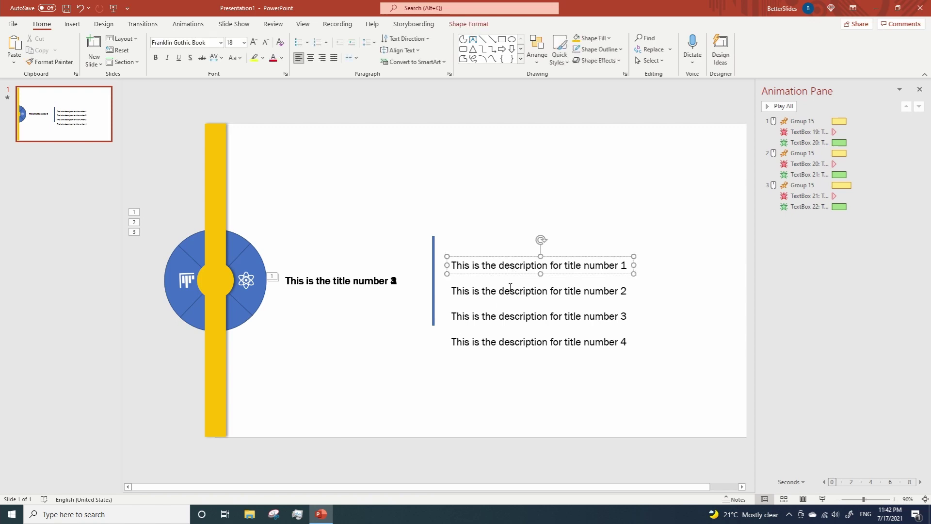
# Fill the four numbered description text boxes with solid White.
pyautogui.keyDown('shift'); pyautogui.click(510, 287); pyautogui.keyUp('shift')
pyautogui.keyDown('shift'); pyautogui.click(507, 317); pyautogui.keyUp('shift')
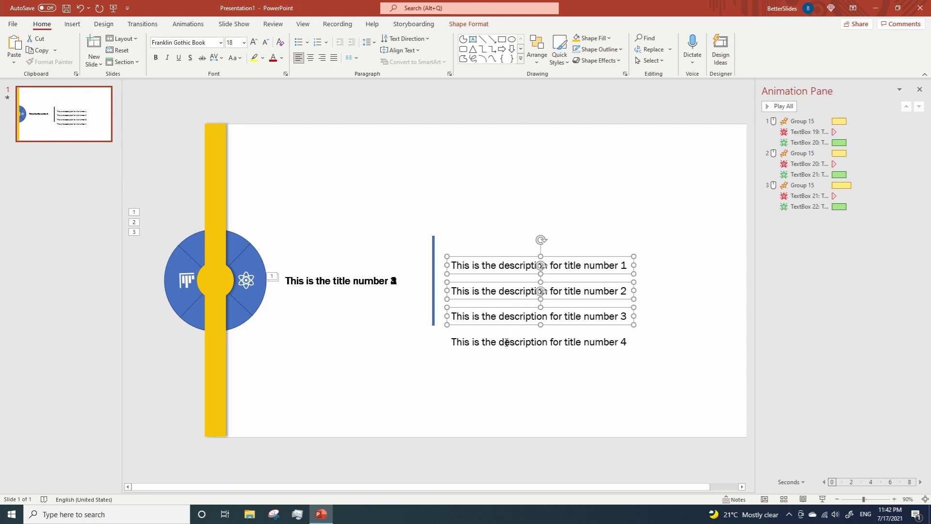
pyautogui.keyDown('shift'); pyautogui.click(507, 343); pyautogui.keyUp('shift')
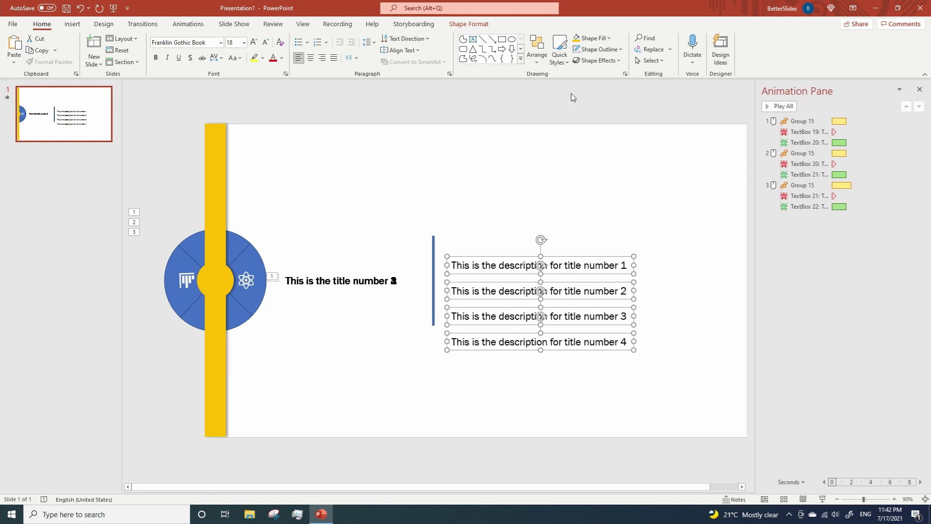
pyautogui.click(592, 39)
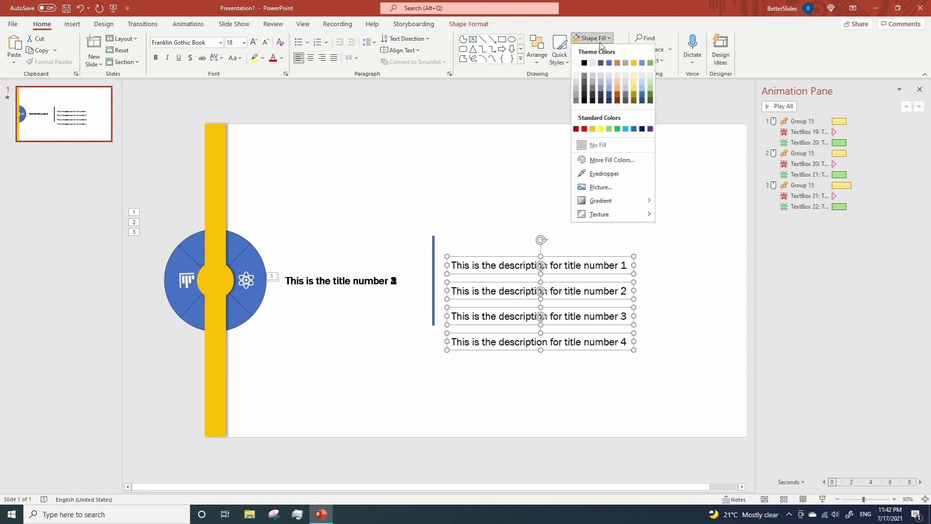
pyautogui.click(576, 63)
pyautogui.click(614, 193)
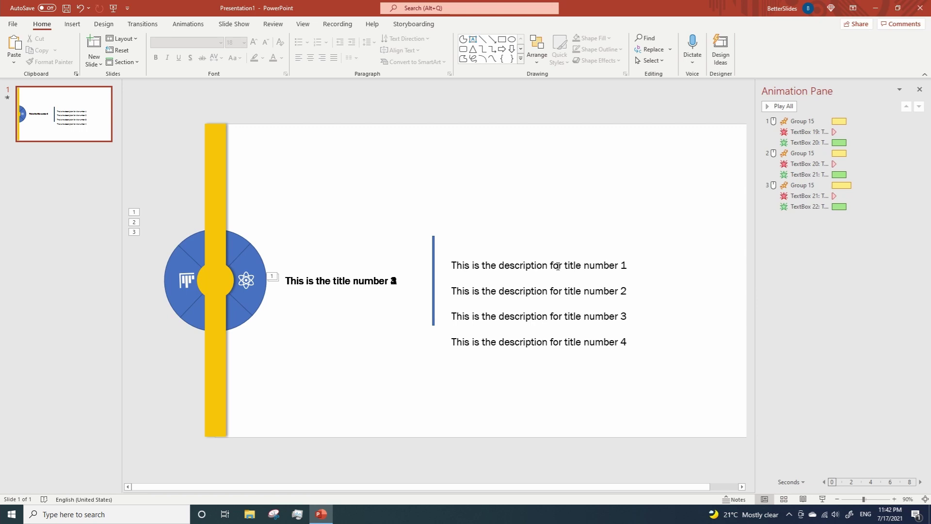
pyautogui.click(557, 291)
# Give description boxes 2, 3 and 4 a Fade entrance starting With Previous.
pyautogui.keyDown('shift'); pyautogui.click(550, 315); pyautogui.keyUp('shift')
pyautogui.keyDown('shift'); pyautogui.click(548, 340); pyautogui.keyUp('shift')
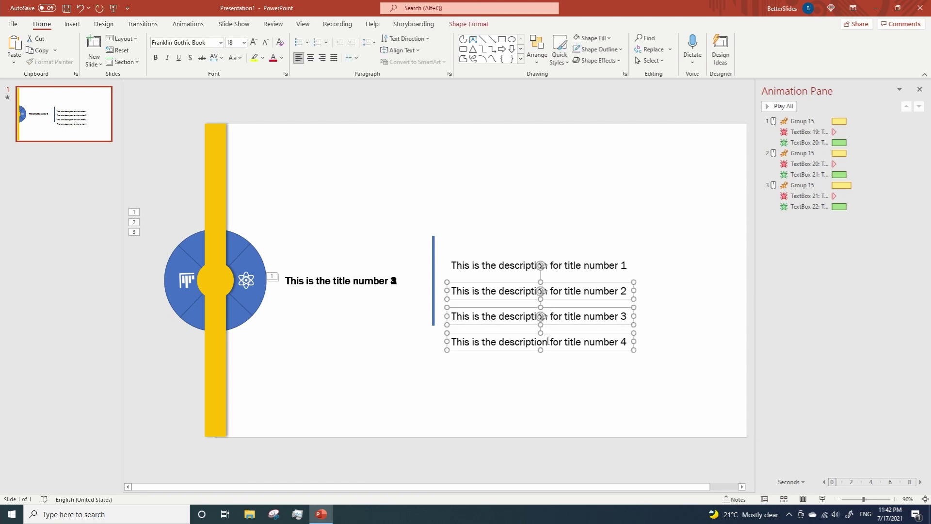
pyautogui.click(188, 24)
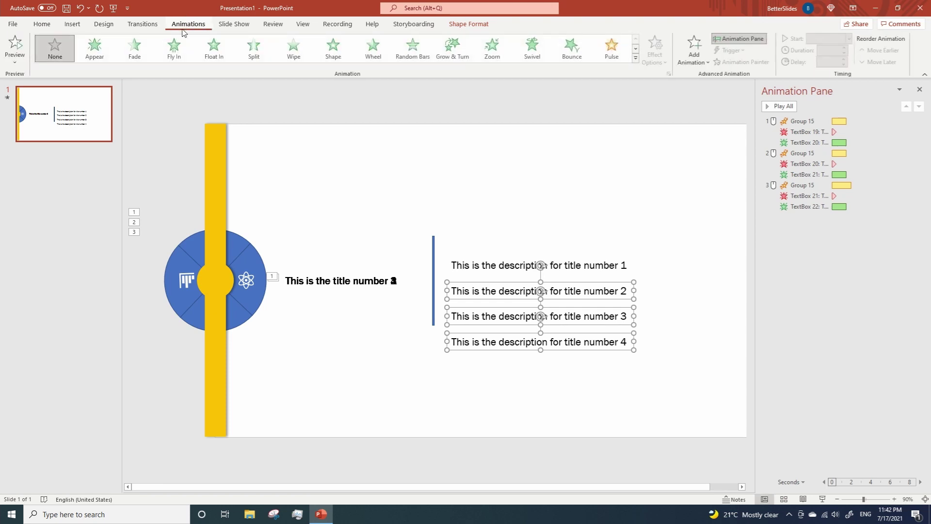
pyautogui.click(135, 57)
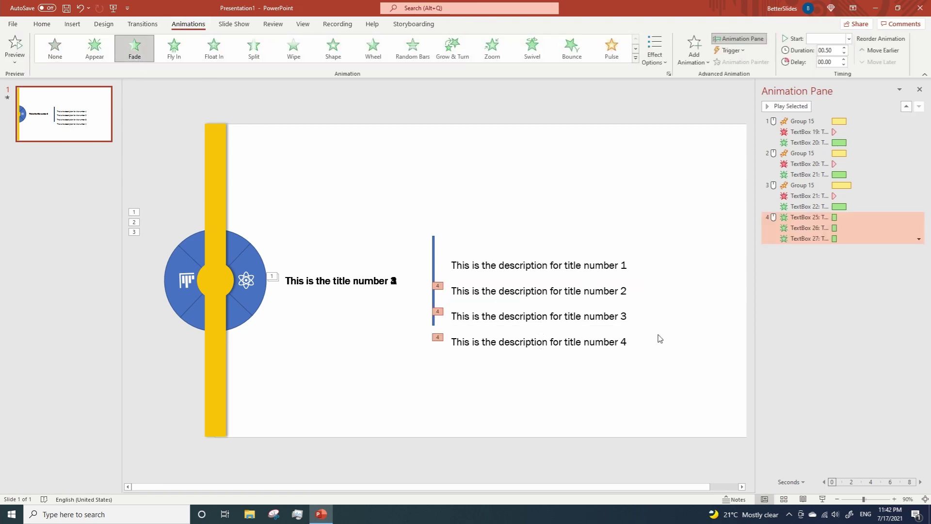
pyautogui.click(845, 41)
pyautogui.click(826, 61)
# In the Animation Pane, move TextBox 25's fade into group 1 and TextBox 26's into group 2.
pyautogui.click(821, 262)
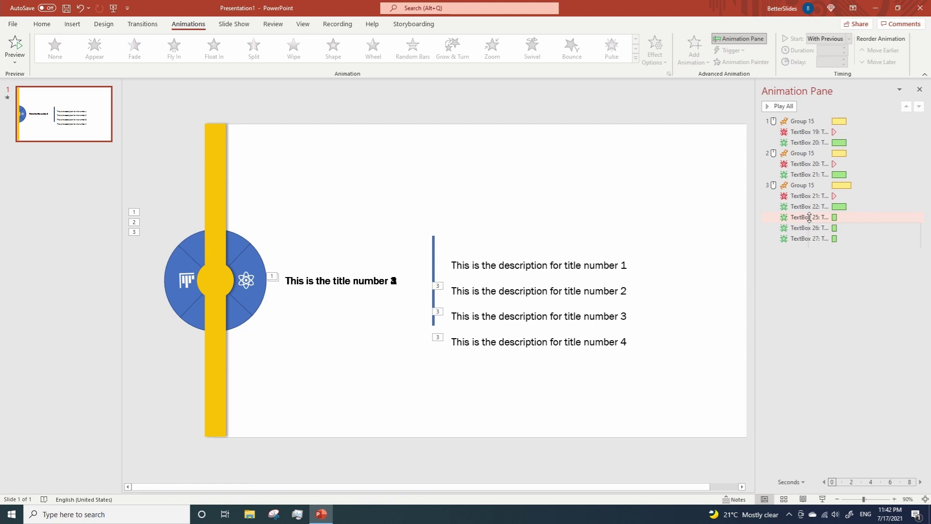
pyautogui.moveTo(809, 216); pyautogui.dragTo(801, 148)
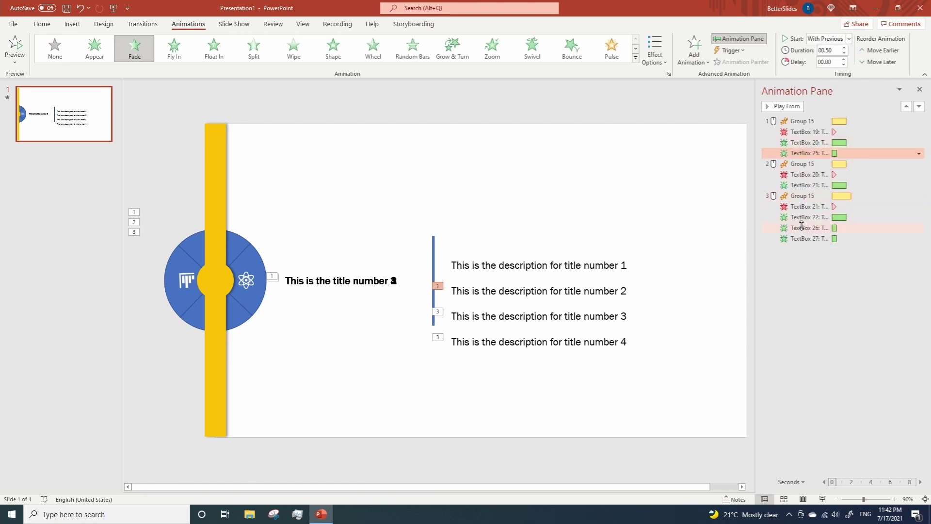
pyautogui.moveTo(805, 228); pyautogui.dragTo(803, 191)
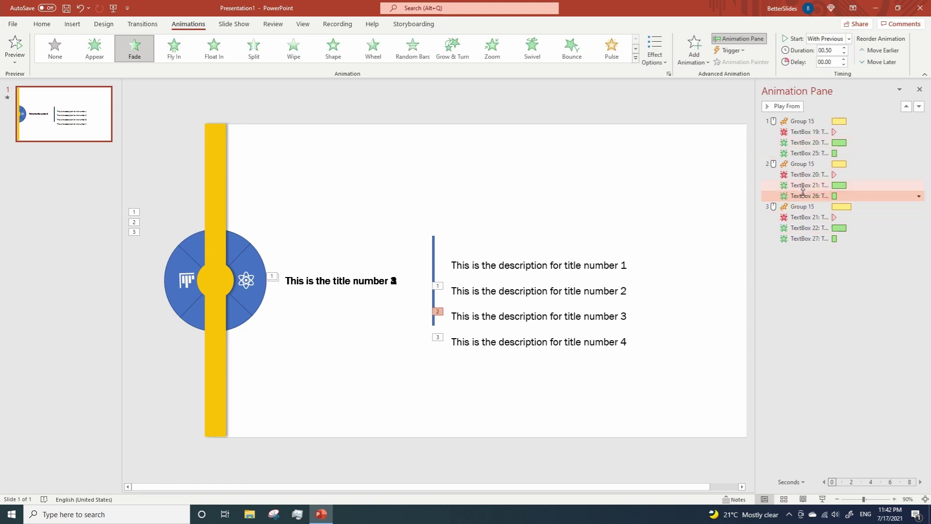
pyautogui.click(795, 287)
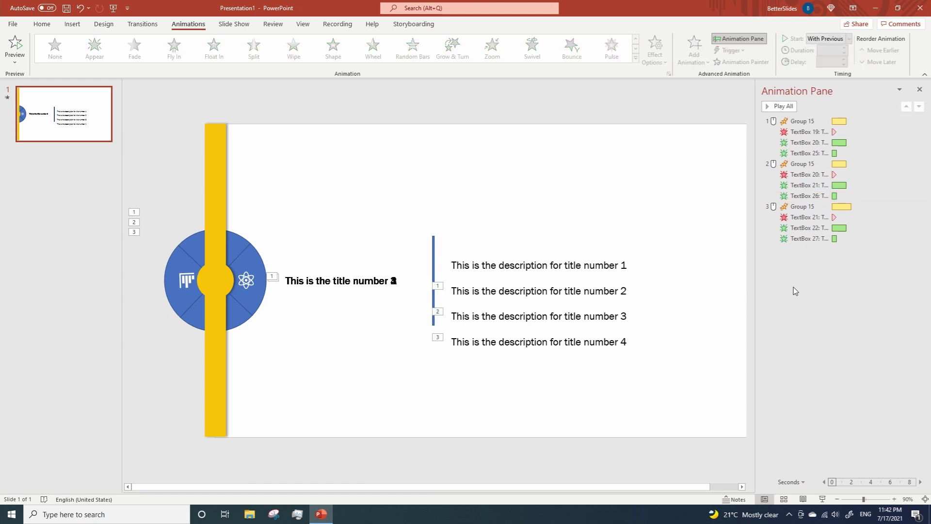
pyautogui.click(561, 271)
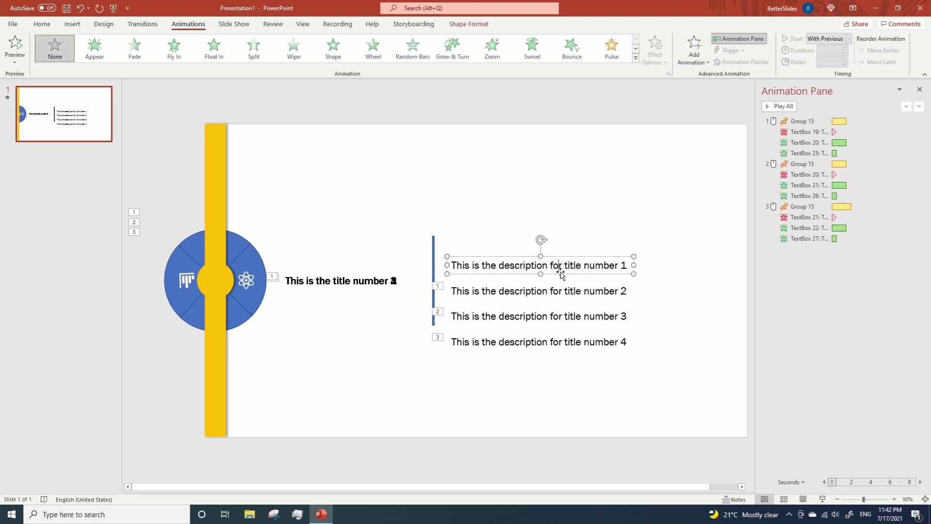
# Bring description boxes 1, 2 and 3 to the front.
pyautogui.rightClick(561, 272)
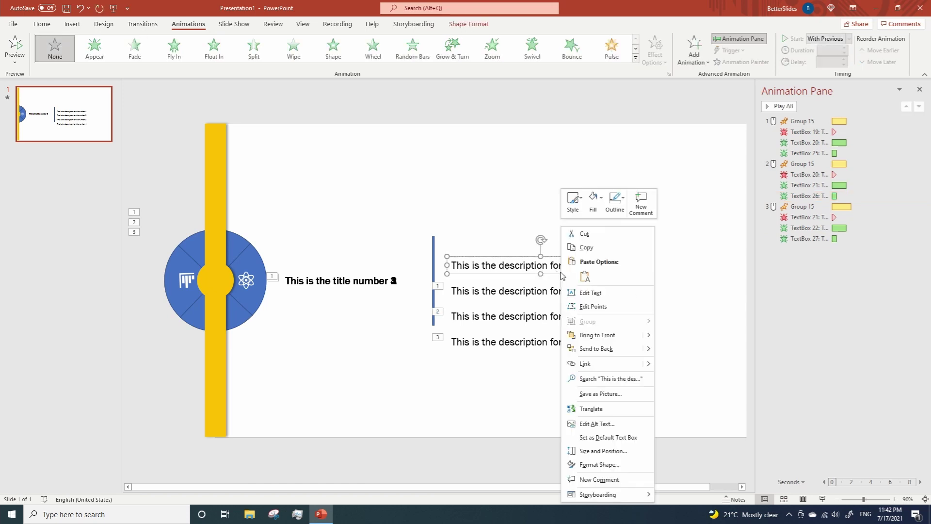
pyautogui.click(591, 338)
pyautogui.click(566, 297)
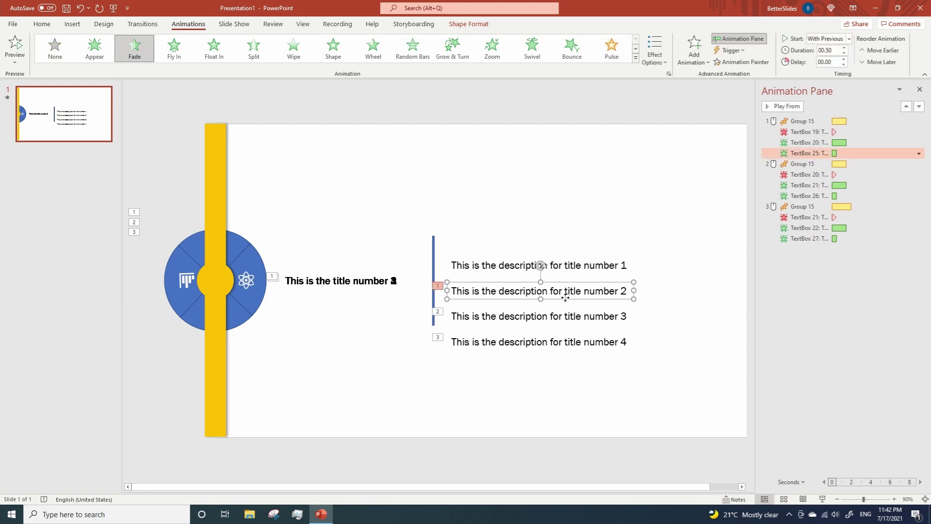
pyautogui.rightClick(566, 300)
pyautogui.click(602, 130)
pyautogui.click(572, 313)
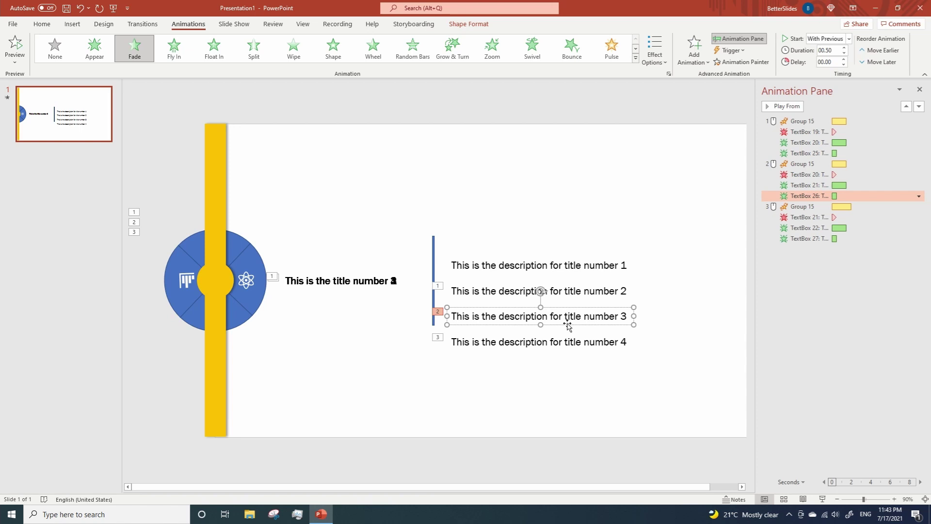
pyautogui.rightClick(568, 323)
pyautogui.click(597, 162)
# Bring the fourth description box to the front, then reselect descriptions 1 to 3.
pyautogui.click(583, 346)
pyautogui.hscroll(2, 582, 351)
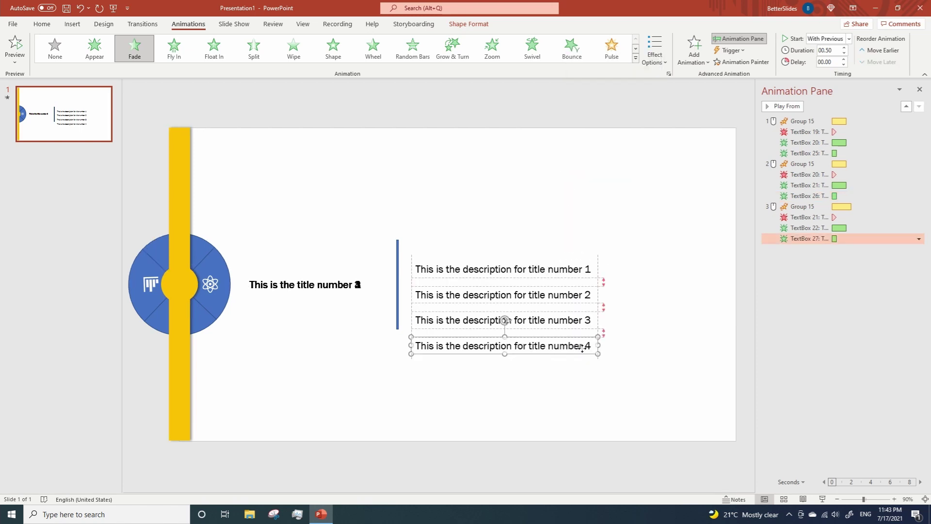
pyautogui.press('Escape')
pyautogui.click(543, 350)
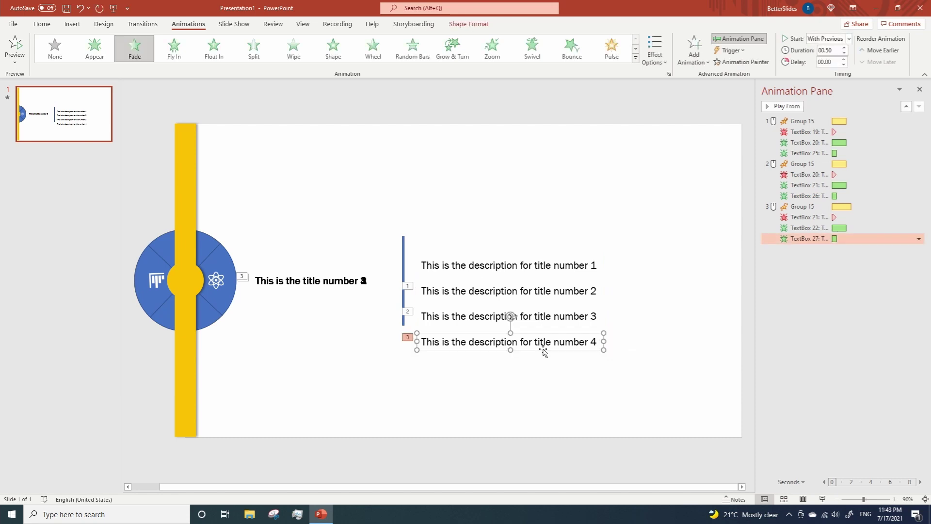
pyautogui.rightClick(544, 350)
pyautogui.click(589, 186)
pyautogui.click(646, 320)
pyautogui.click(542, 267)
pyautogui.keyDown('shift'); pyautogui.click(544, 291); pyautogui.keyUp('shift')
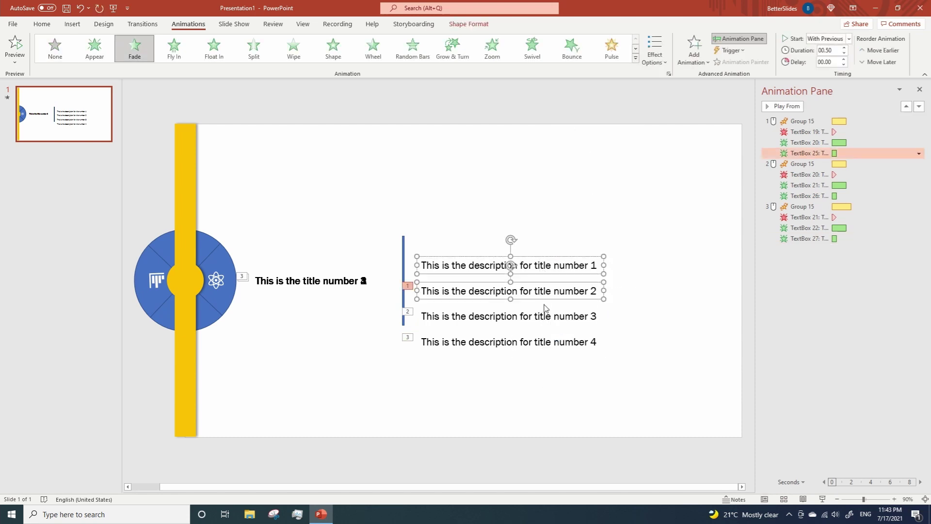
pyautogui.keyDown('shift'); pyautogui.click(545, 314); pyautogui.keyUp('shift')
# Align the four description boxes Left and Middle so they stack on one line.
pyautogui.keyDown('shift'); pyautogui.click(543, 339); pyautogui.keyUp('shift')
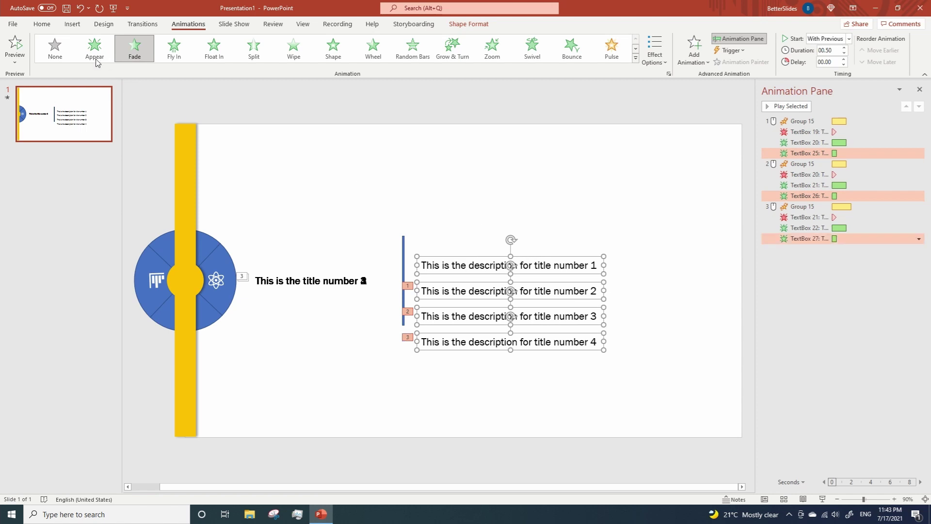
pyautogui.click(41, 24)
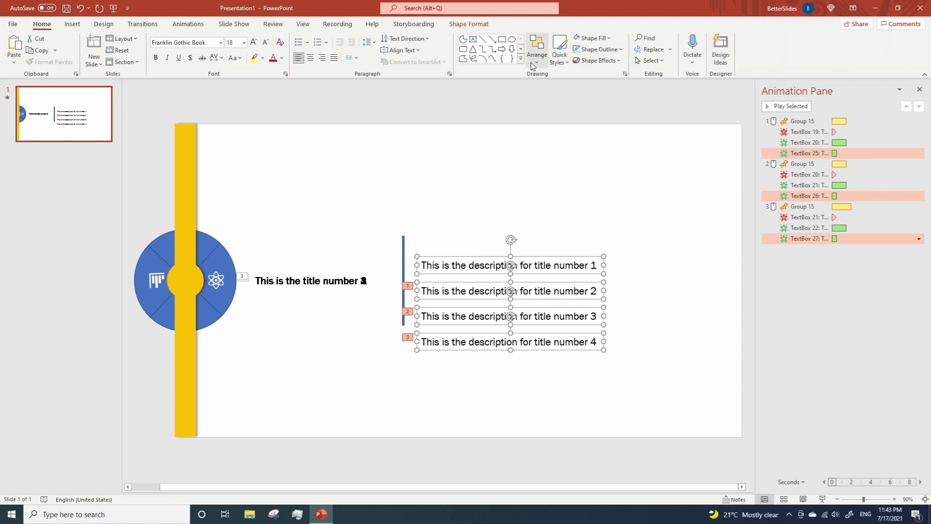
pyautogui.click(534, 64)
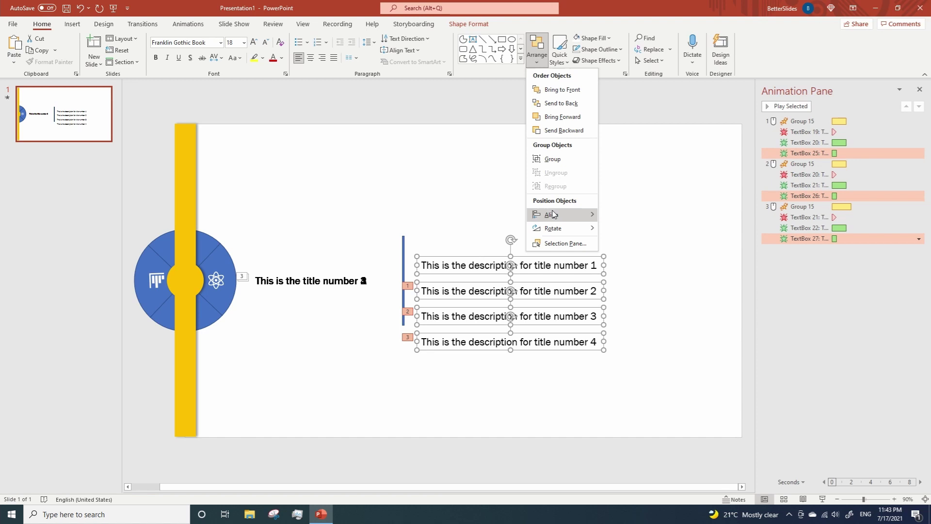
pyautogui.moveTo(553, 215)
pyautogui.click(628, 215)
pyautogui.click(537, 56)
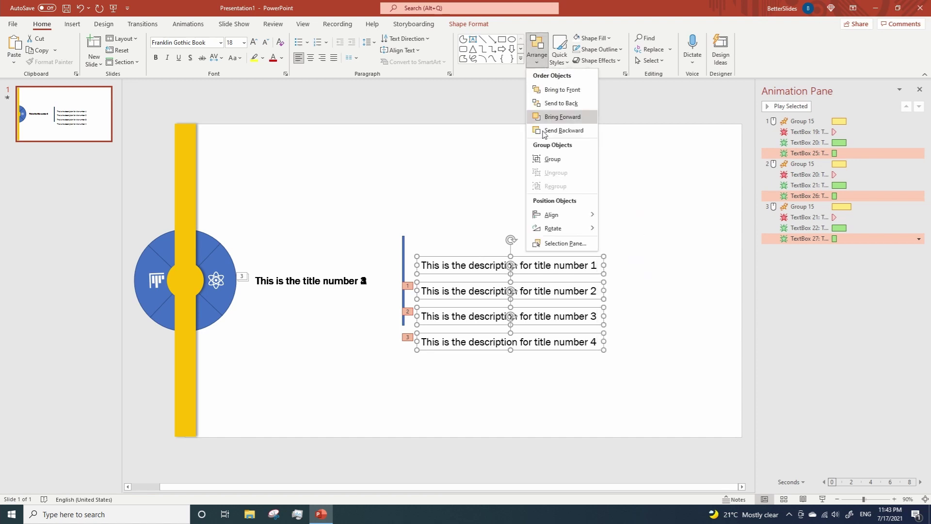
pyautogui.moveTo(592, 217)
pyautogui.click(631, 272)
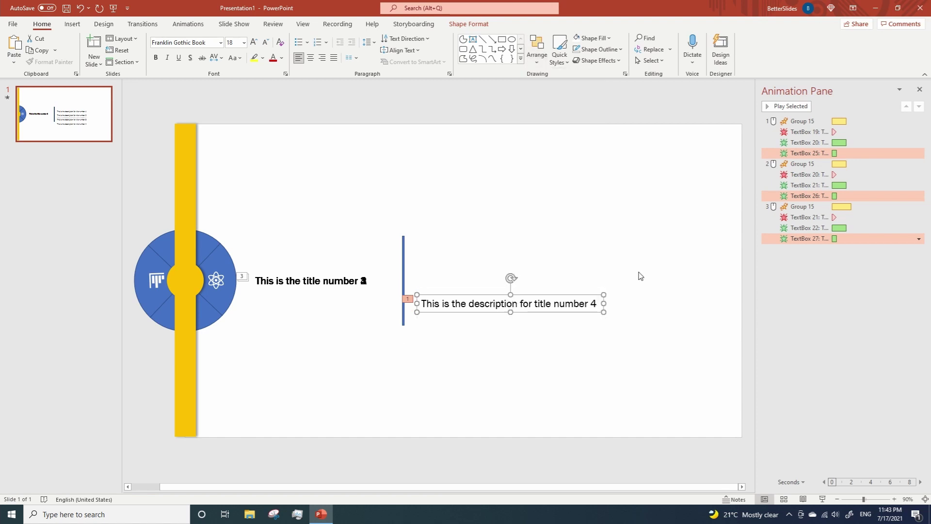
# Align the stacked descriptions to the middle of the blue circle group.
pyautogui.keyDown('shift'); pyautogui.click(229, 301); pyautogui.keyUp('shift')
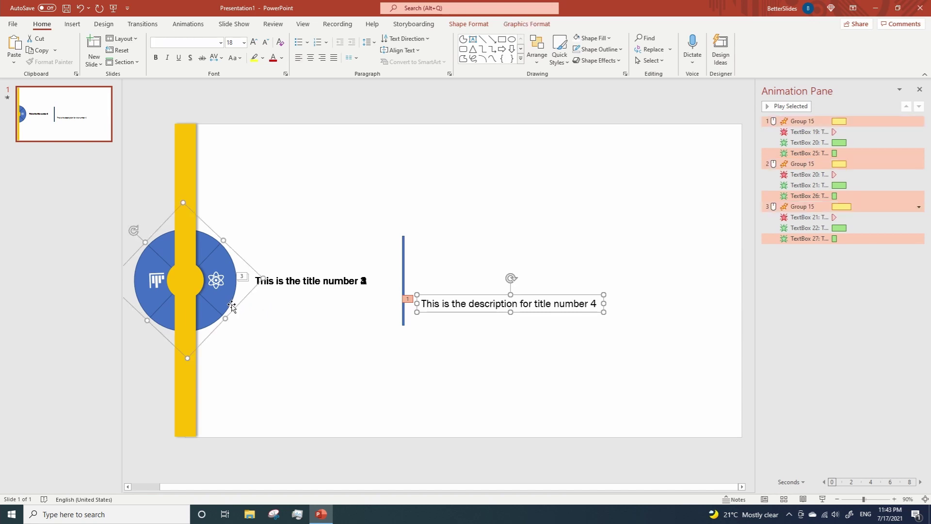
pyautogui.click(537, 56)
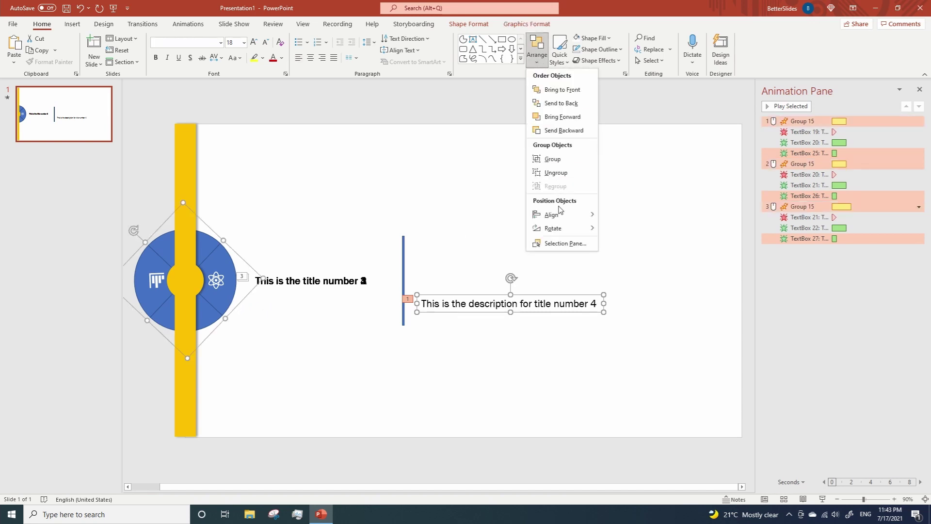
pyautogui.moveTo(545, 215)
pyautogui.click(614, 271)
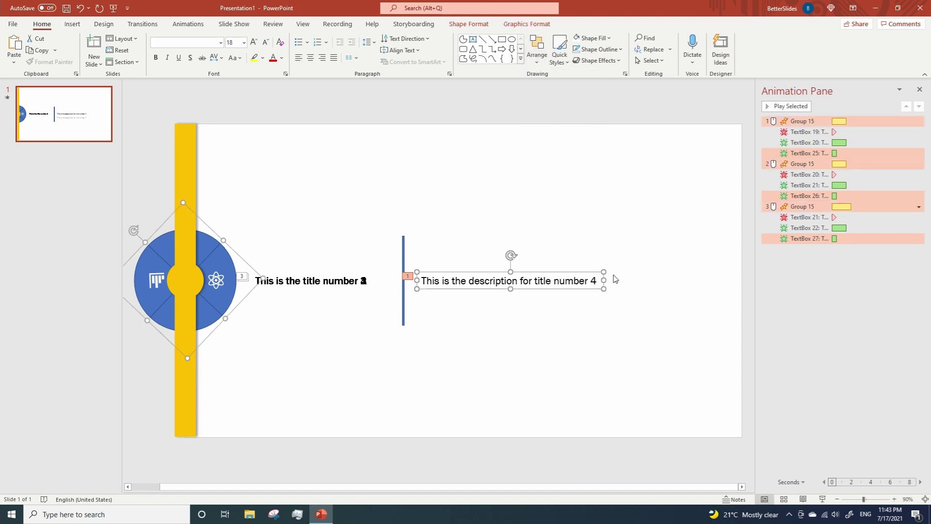
pyautogui.click(585, 345)
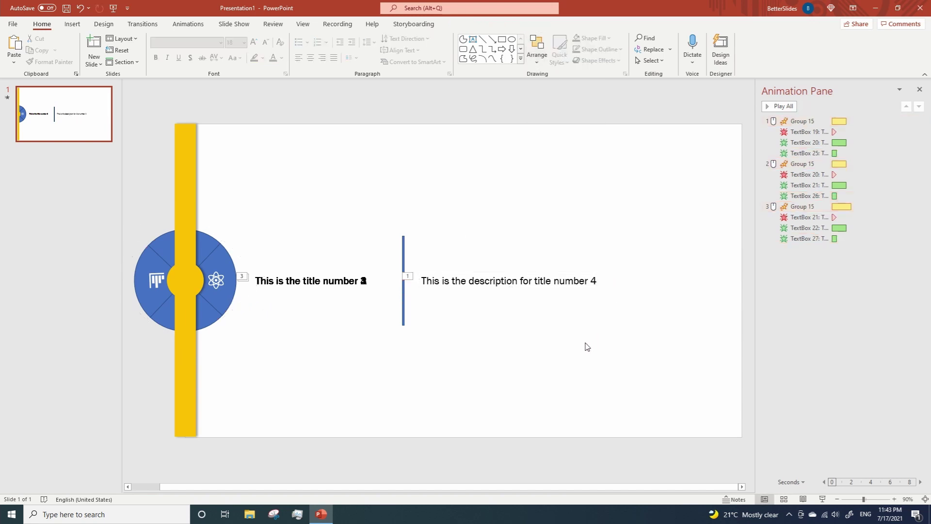
# Play the slide show from the status bar to preview the spin and fade animations.
pyautogui.click(823, 500)
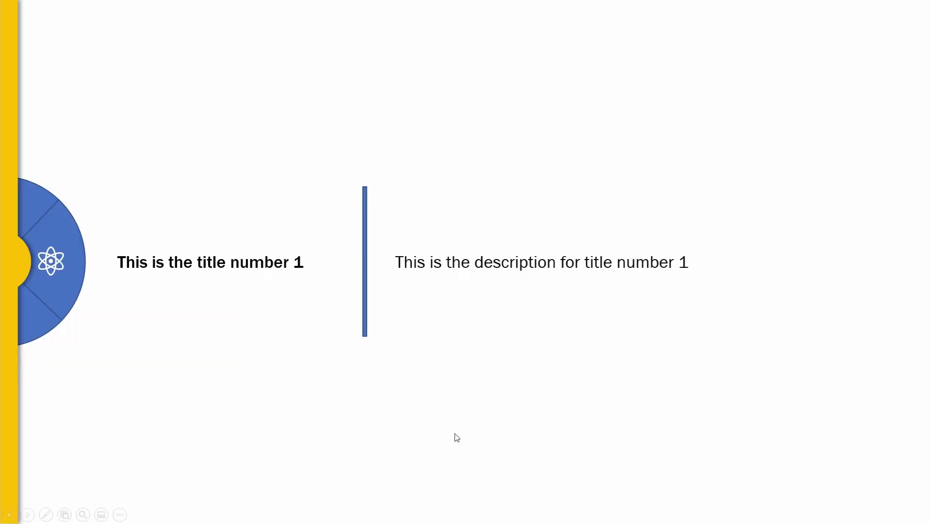